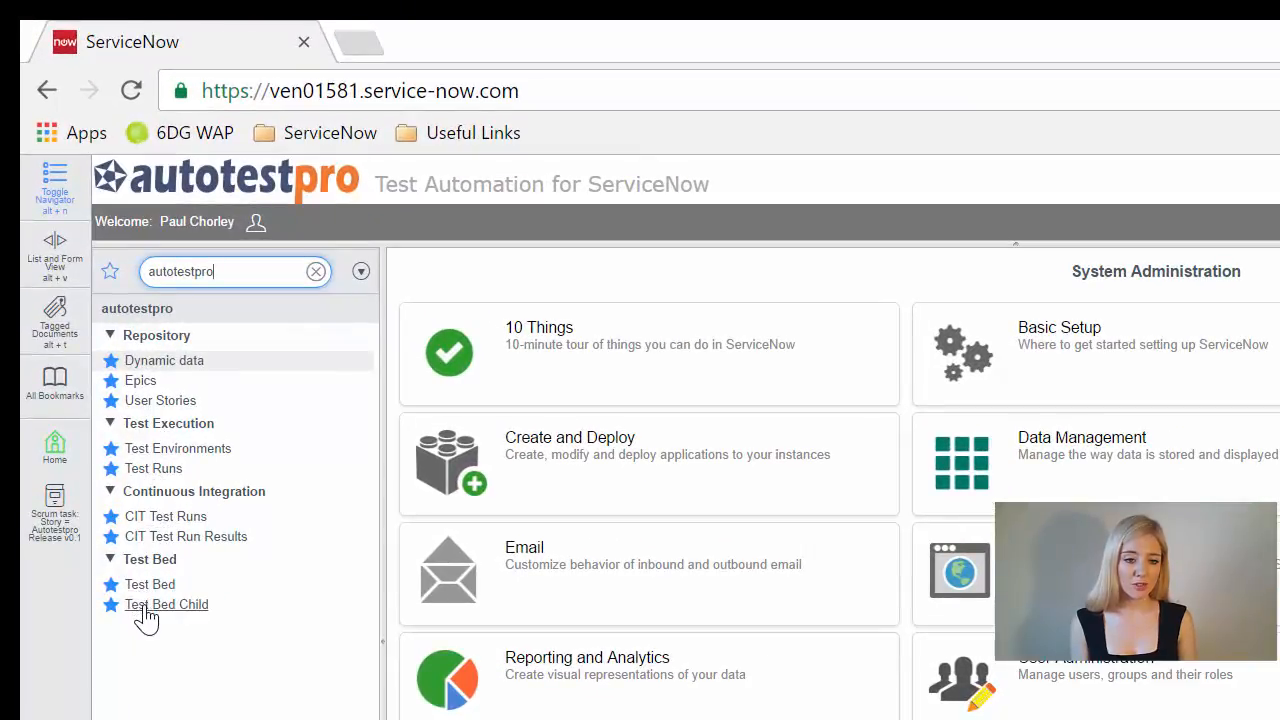
List the epics grouped by owner and open the Maintain Incidents epic
left_click(140, 382)
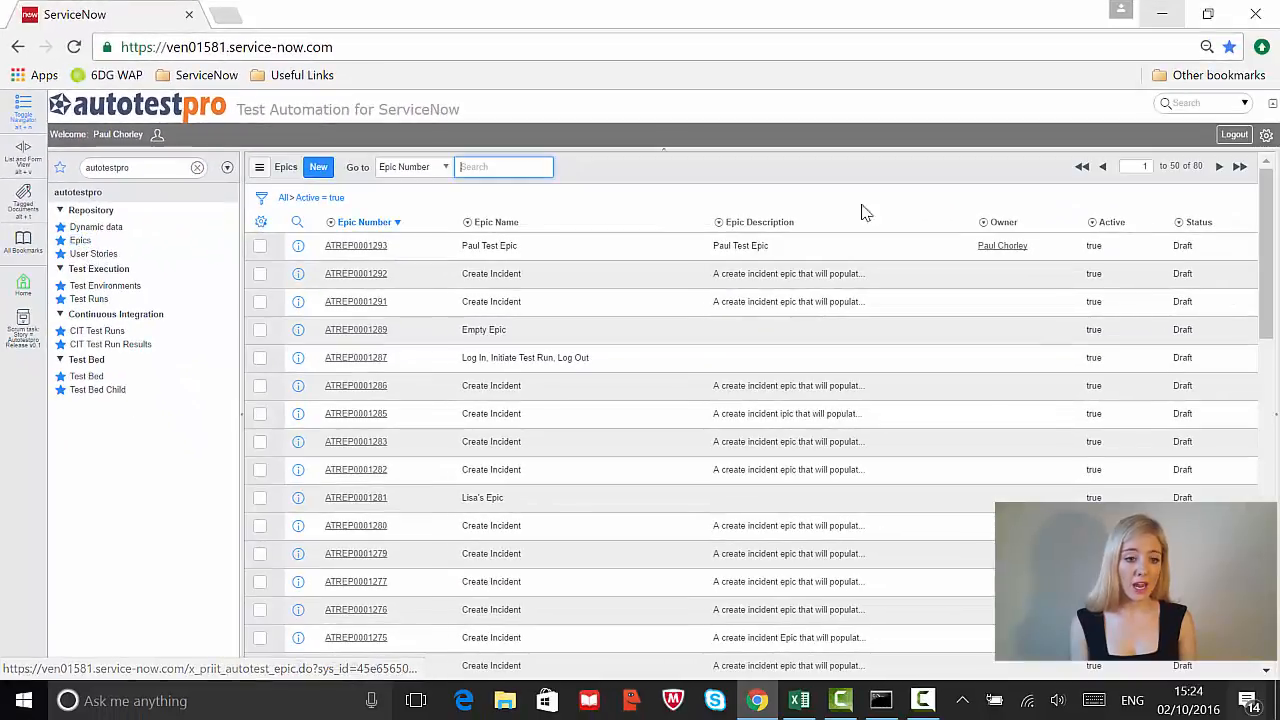
right_click(1003, 224)
left_click(1037, 286)
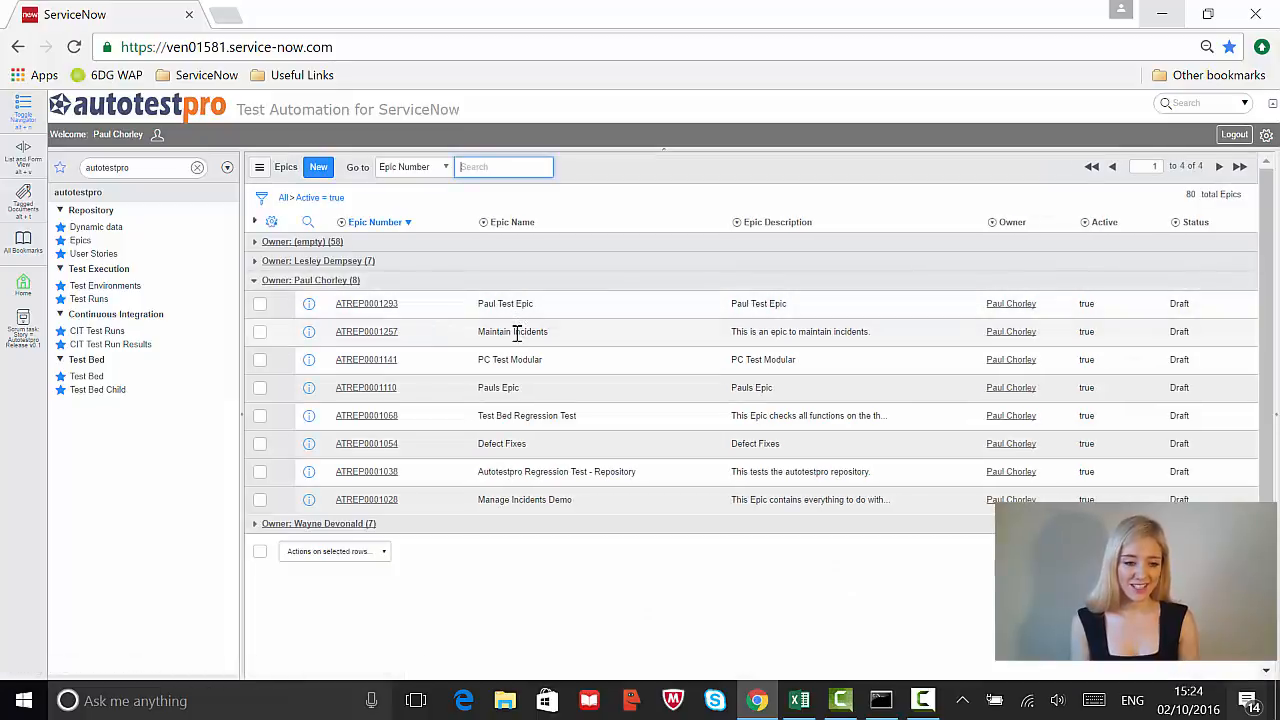
left_click(377, 334)
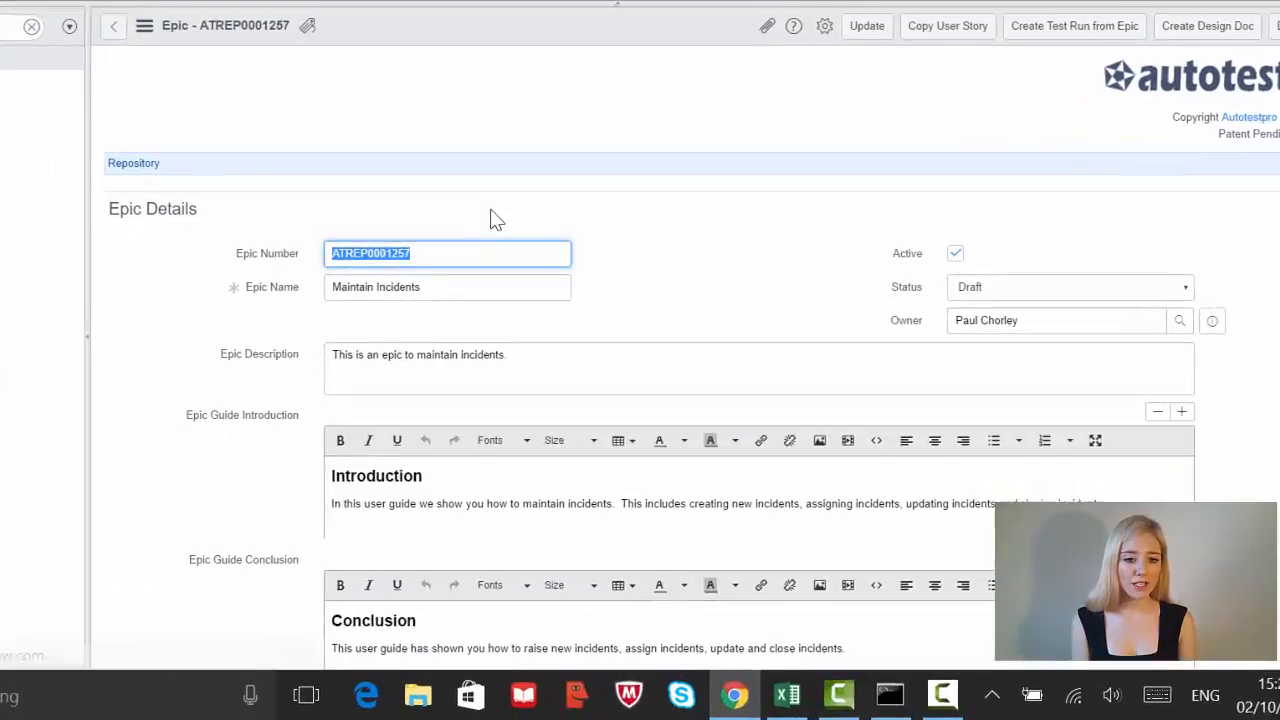
Open the epic's Create incident user story, then its user task with order 40 that selects the Hardware choice
scroll(498, 212, "down", 5)
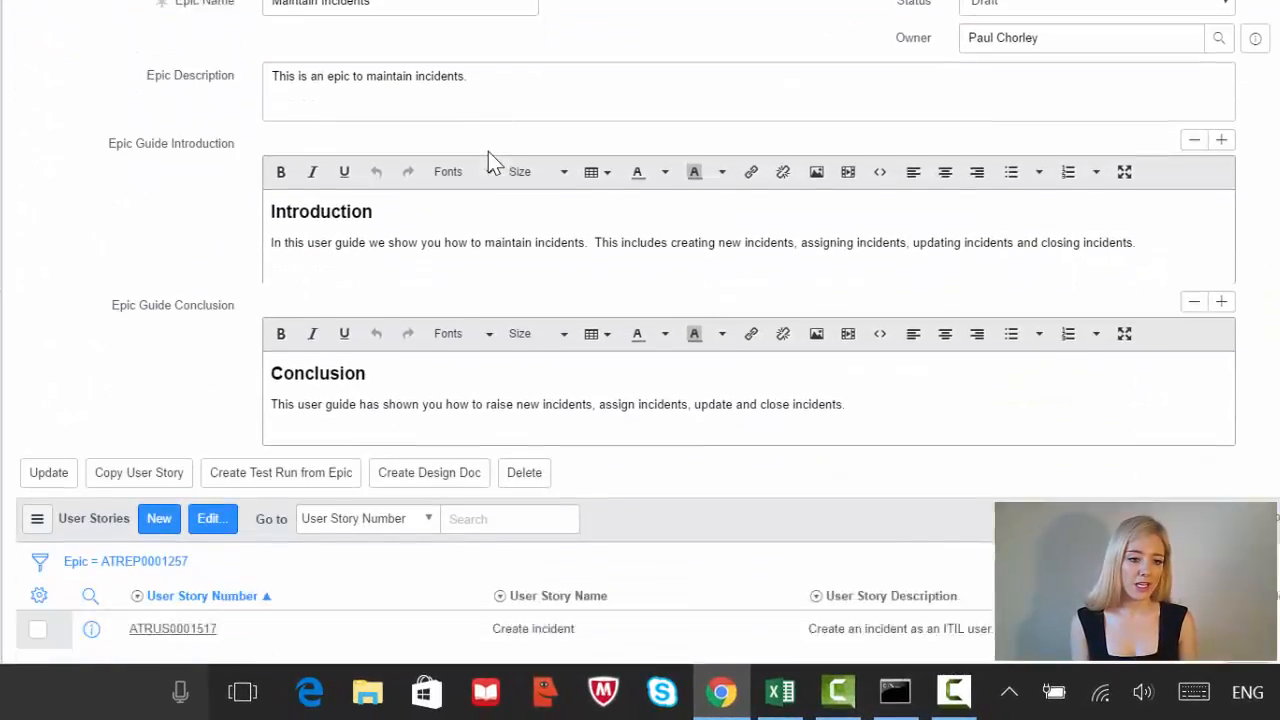
scroll(488, 151, "down", 2)
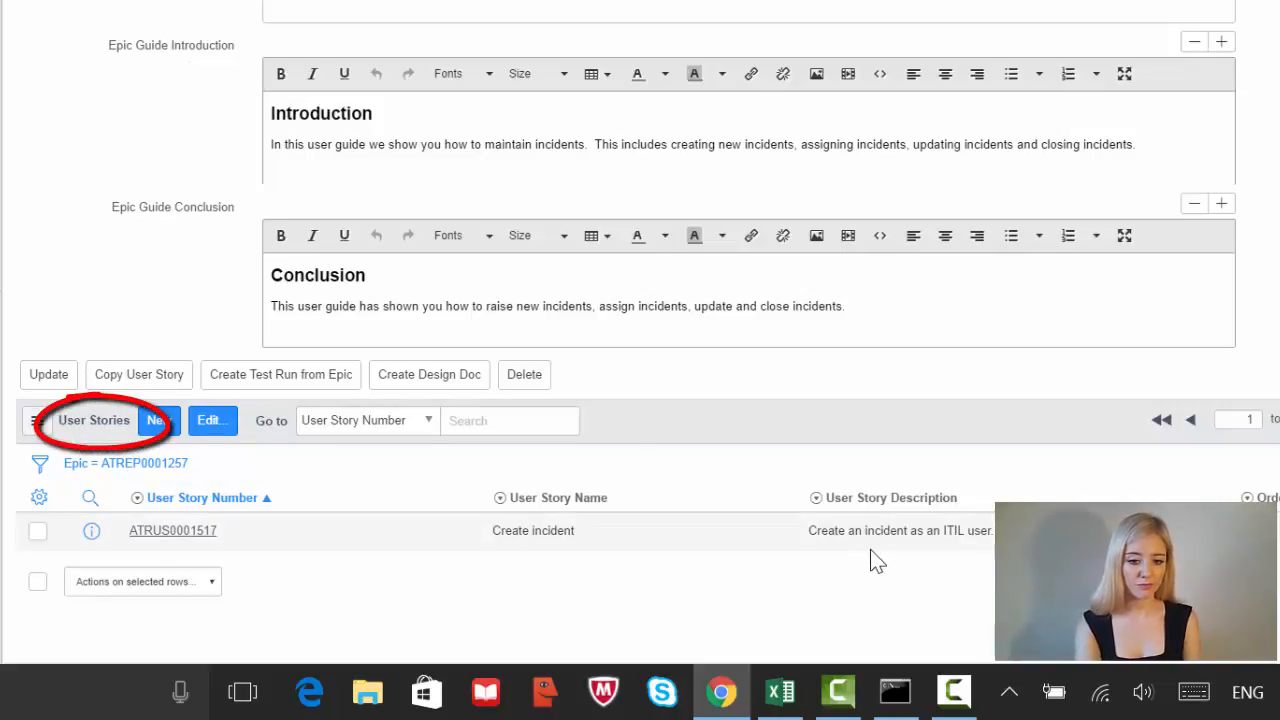
left_click(190, 533)
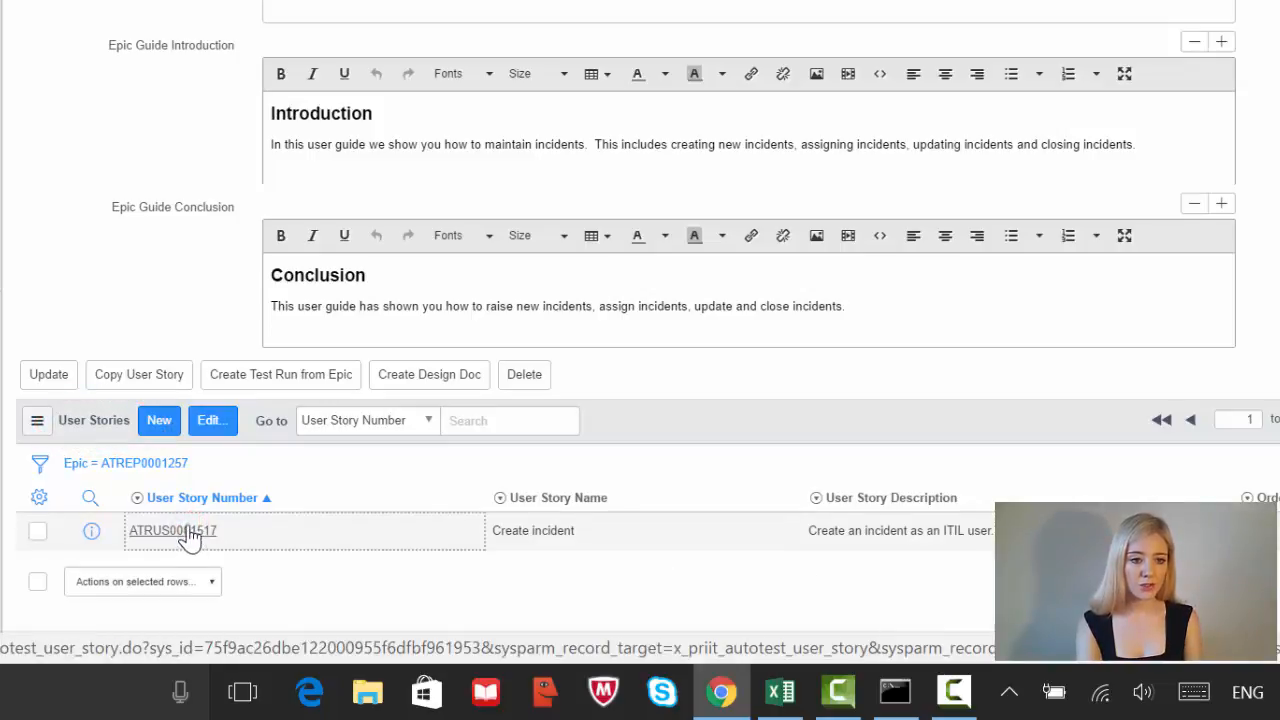
left_click(186, 531)
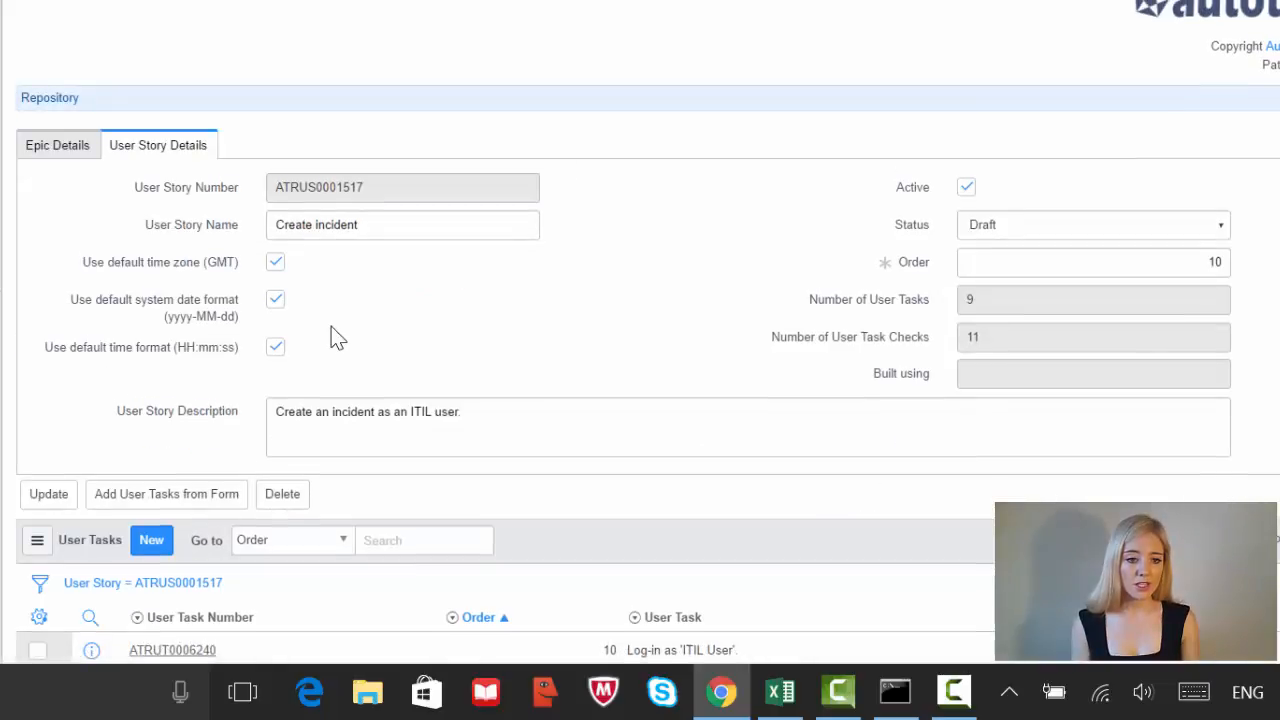
scroll(335, 338, "down", 4)
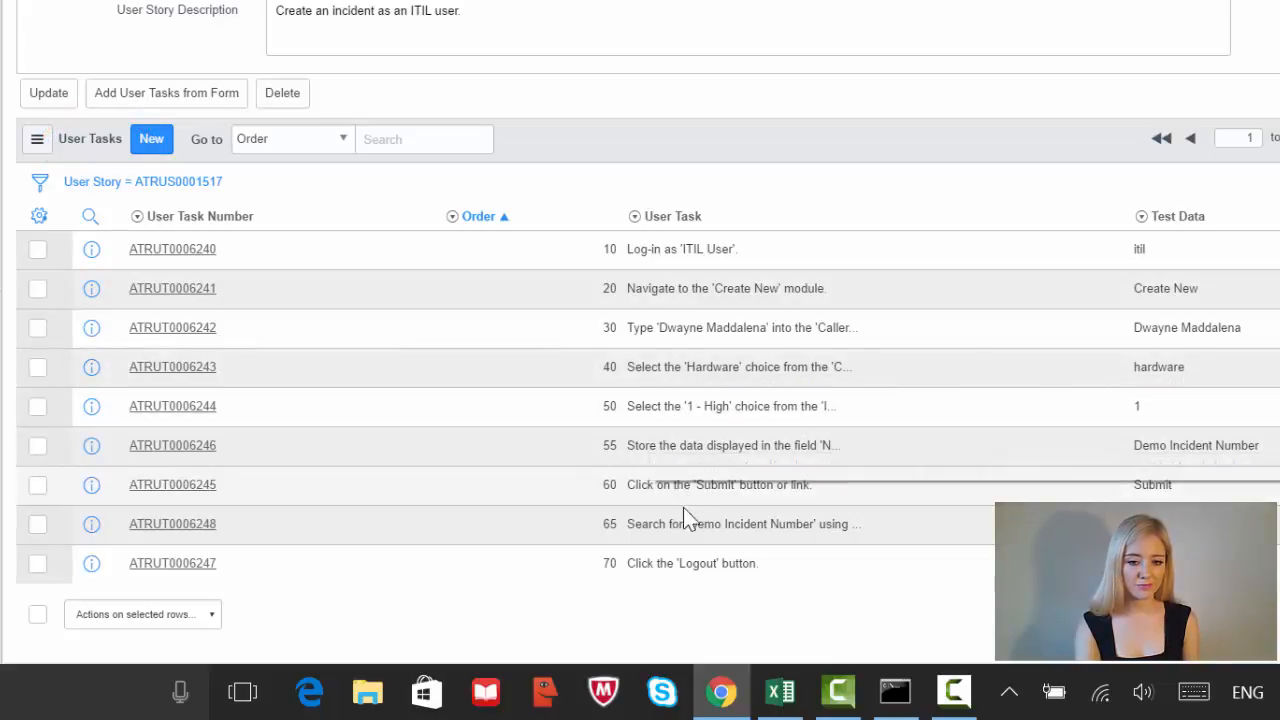
left_click(165, 372)
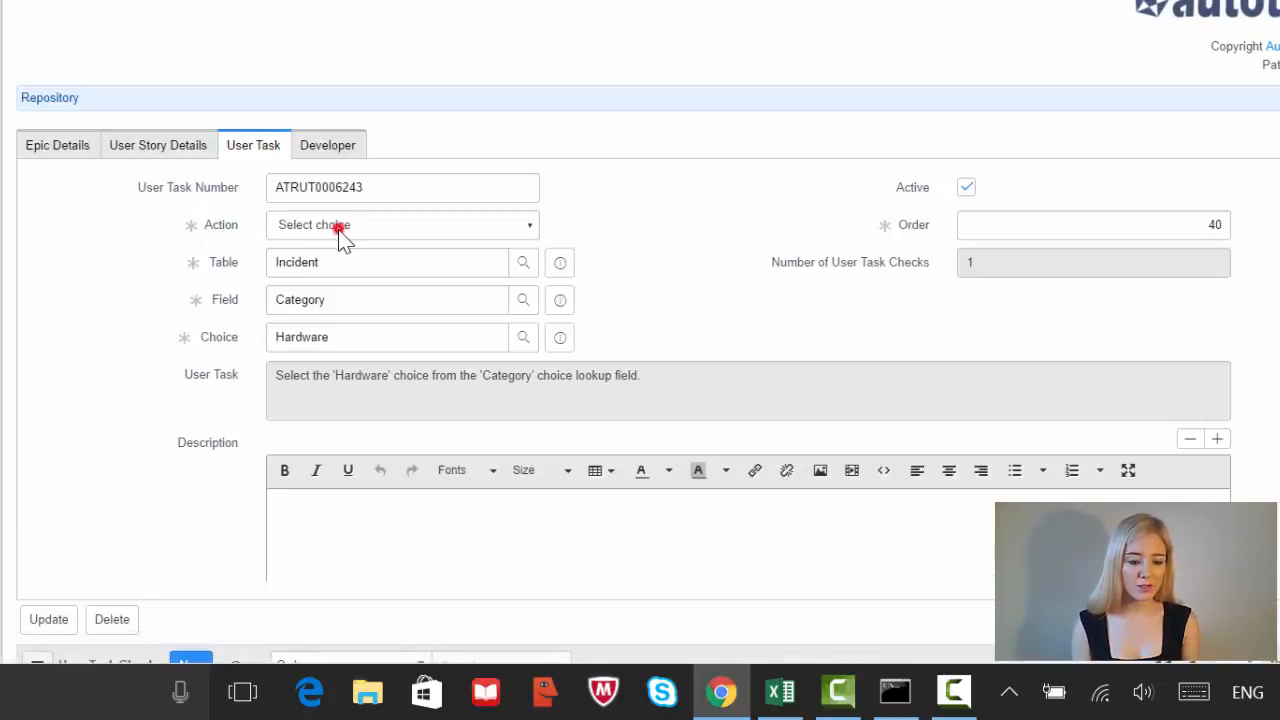
Set the user task's action to Reference lookup on the Incident table's Caller field and pick a caller as reference data
left_click(340, 230)
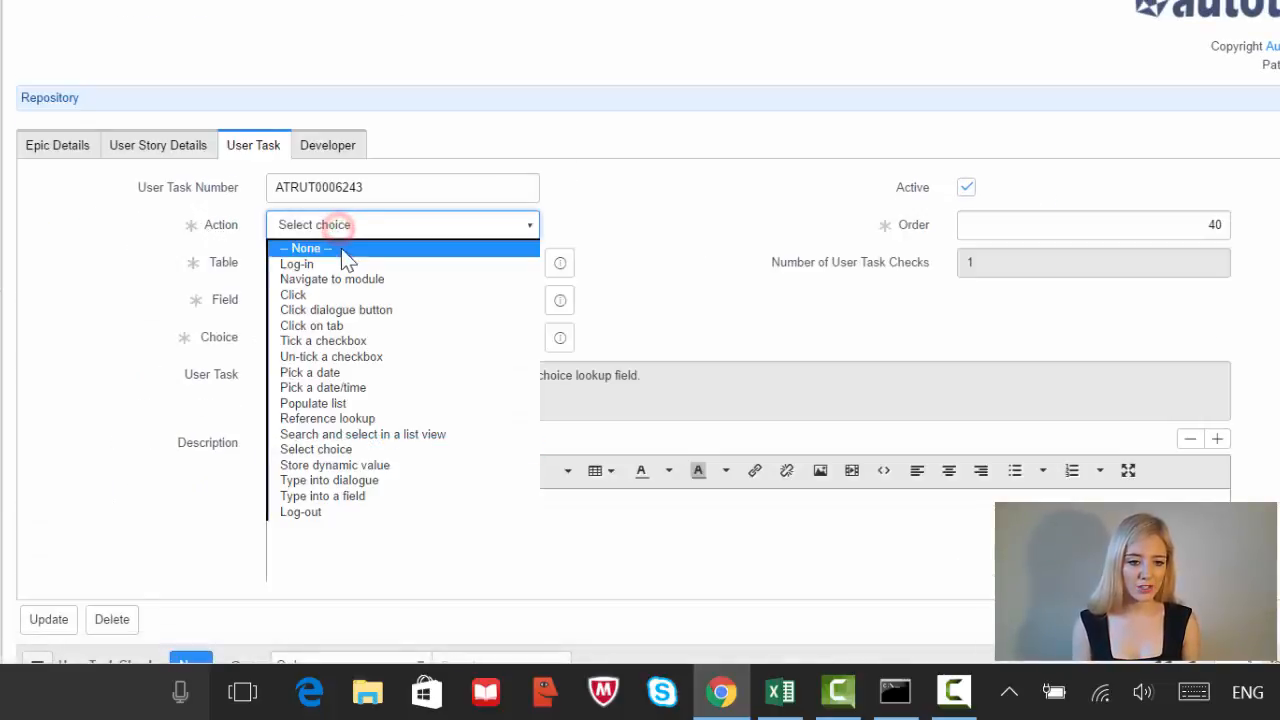
left_click(362, 418)
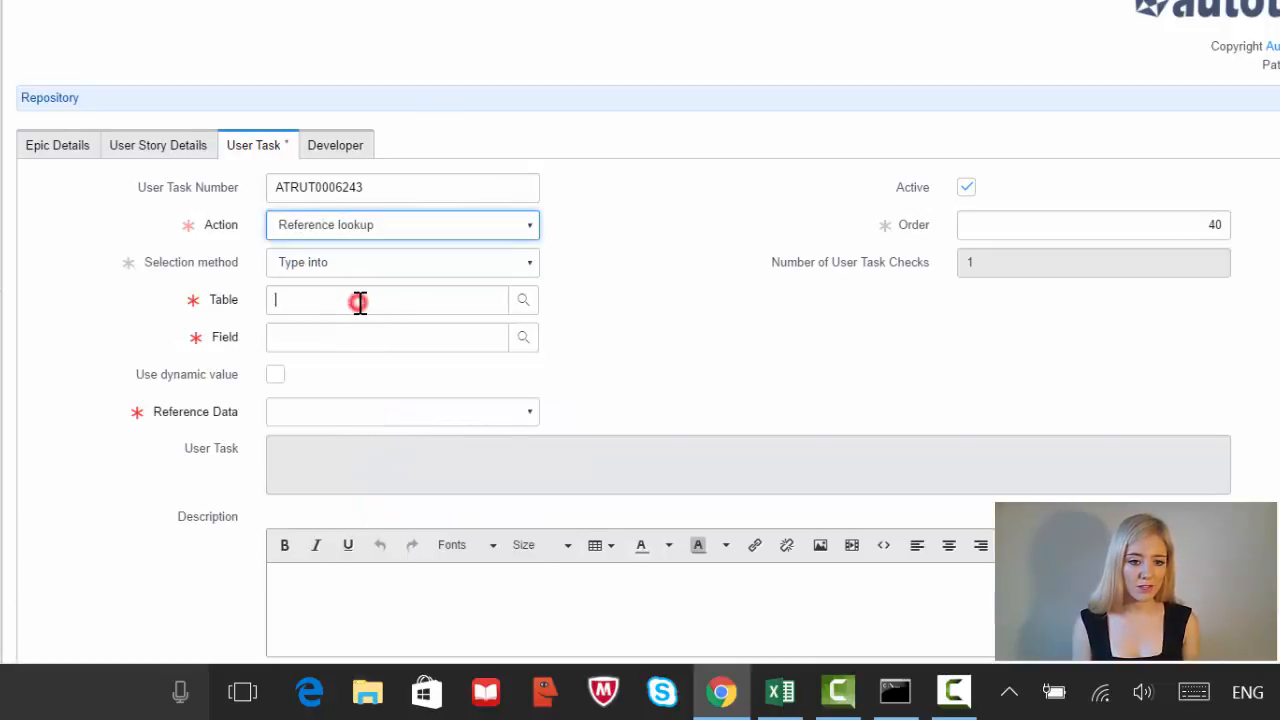
left_click(366, 370)
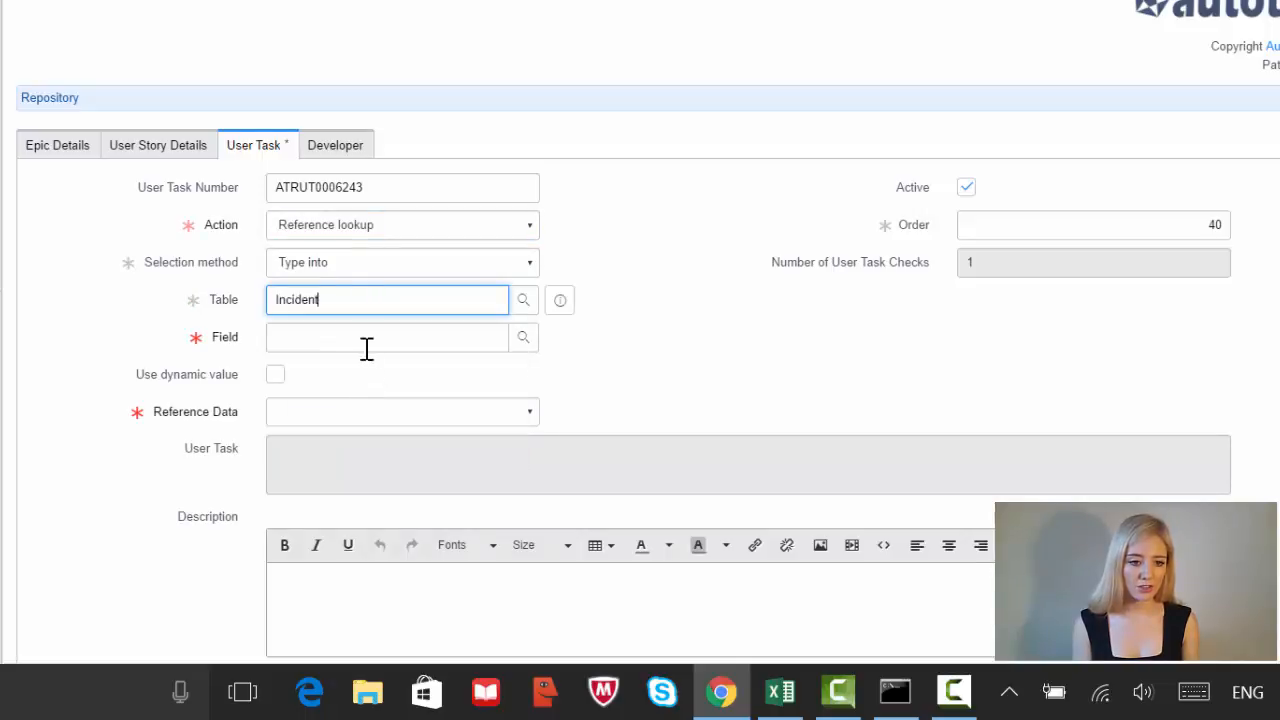
left_click(364, 336)
left_click(358, 382)
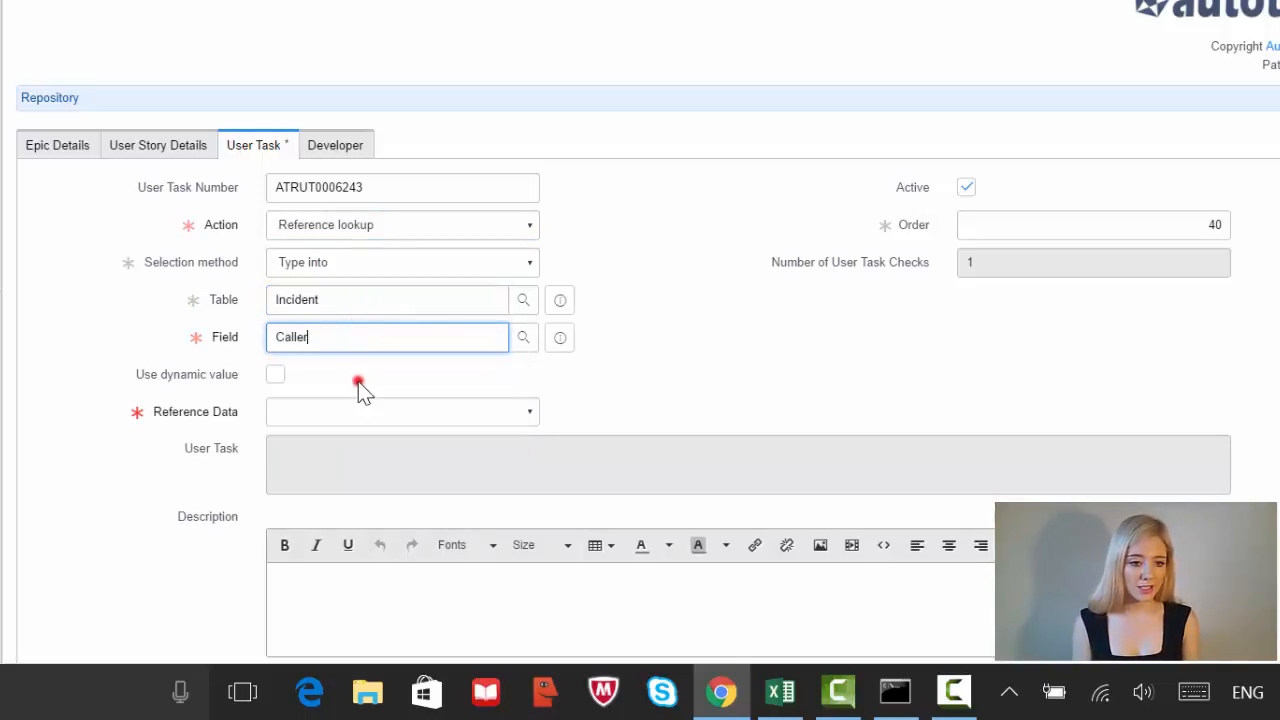
left_click(363, 409)
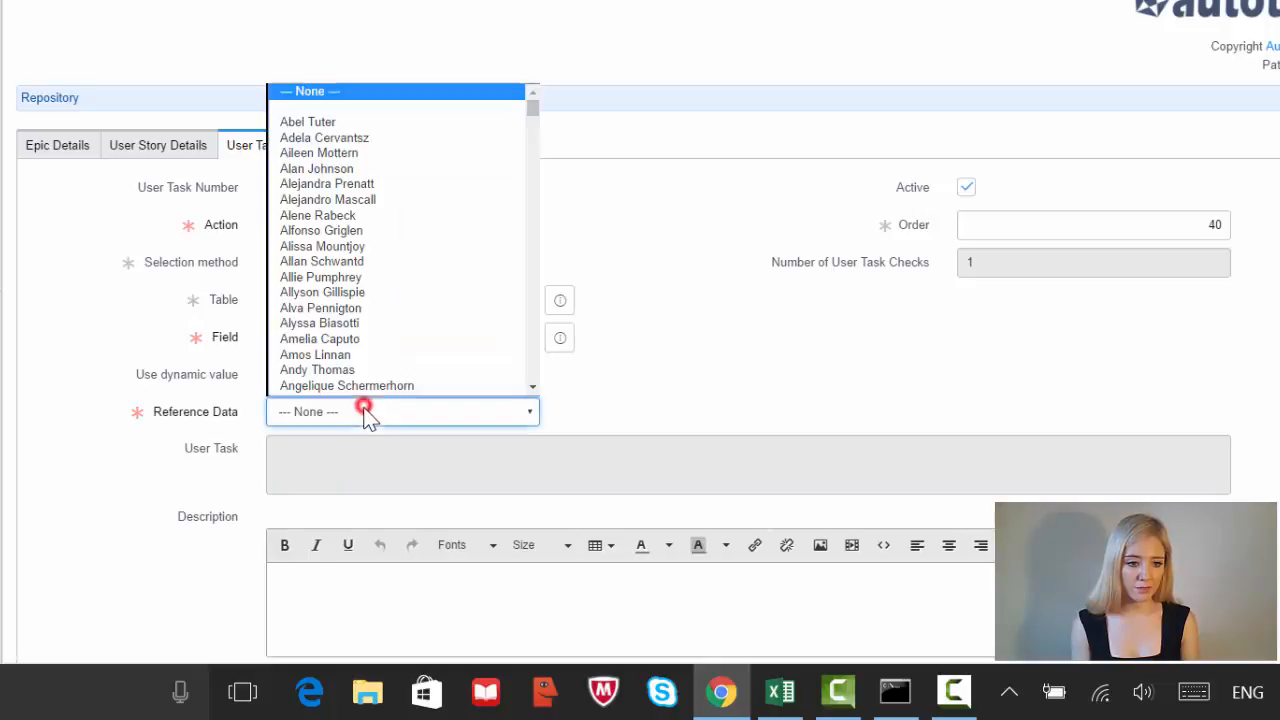
left_click(341, 203)
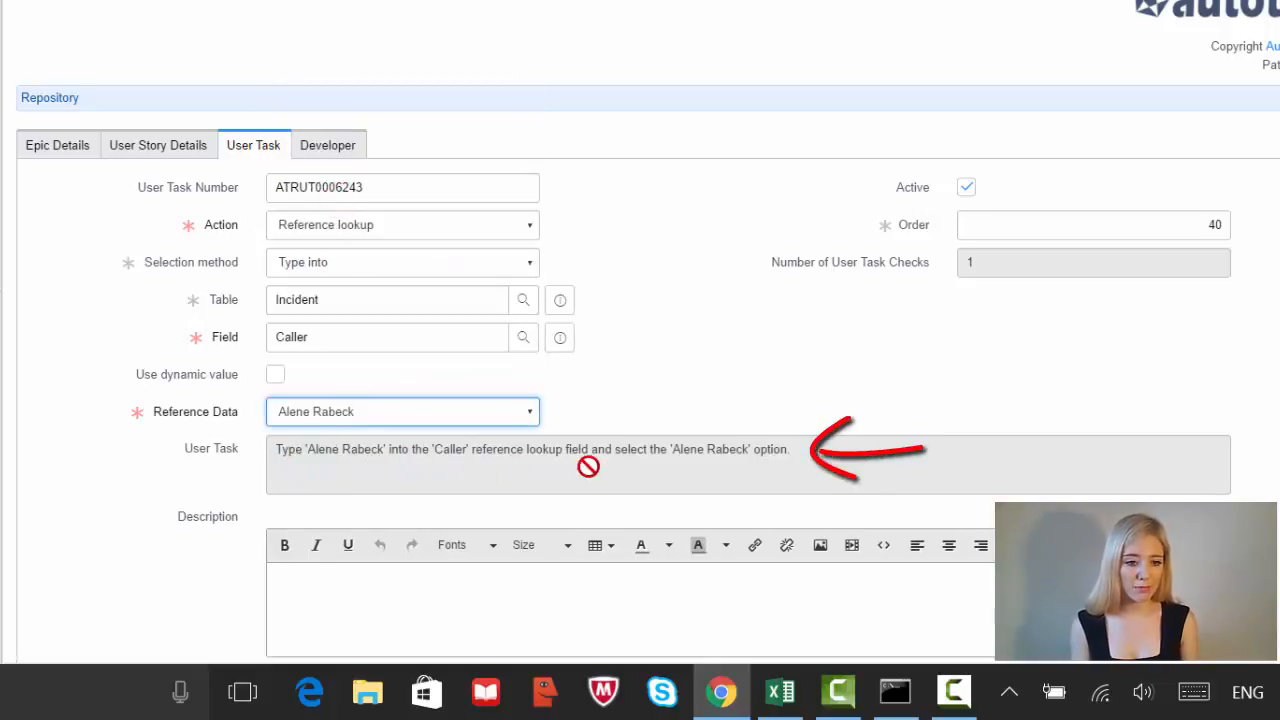
Change the reference lookup field to Location and pick a street address as its reference data
left_click(493, 338)
type("lo")
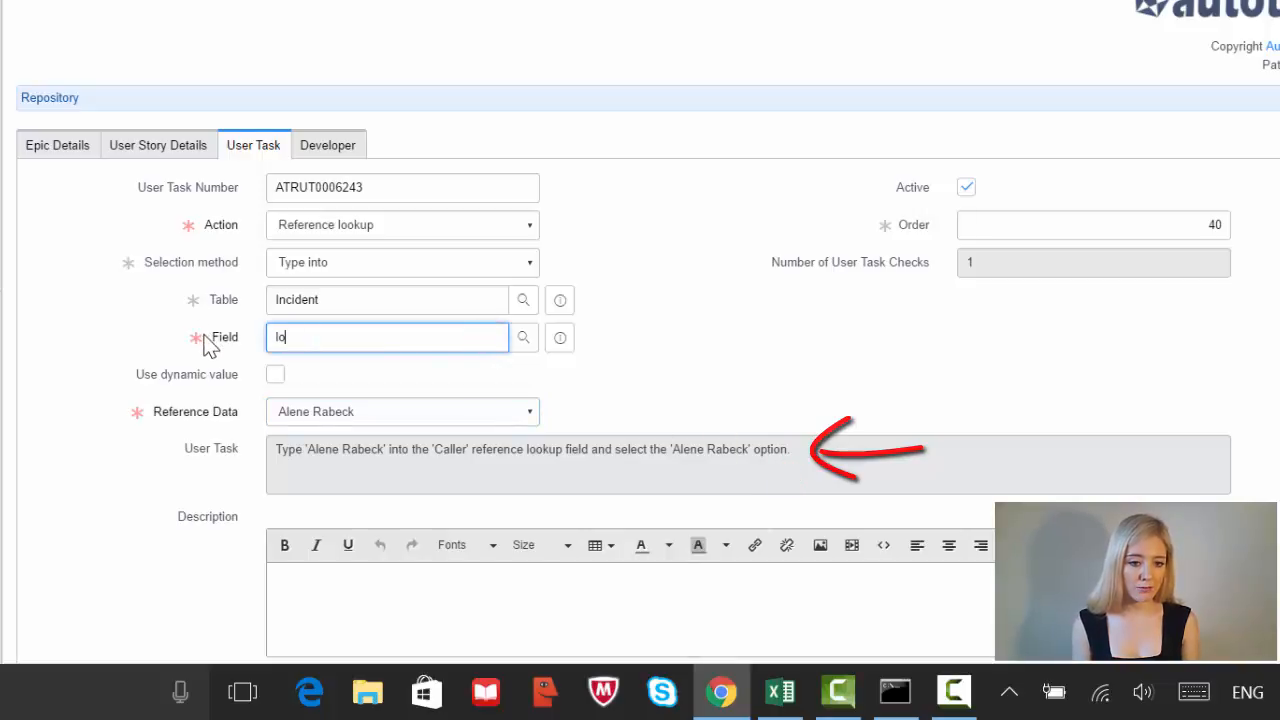
type("c")
left_click(365, 377)
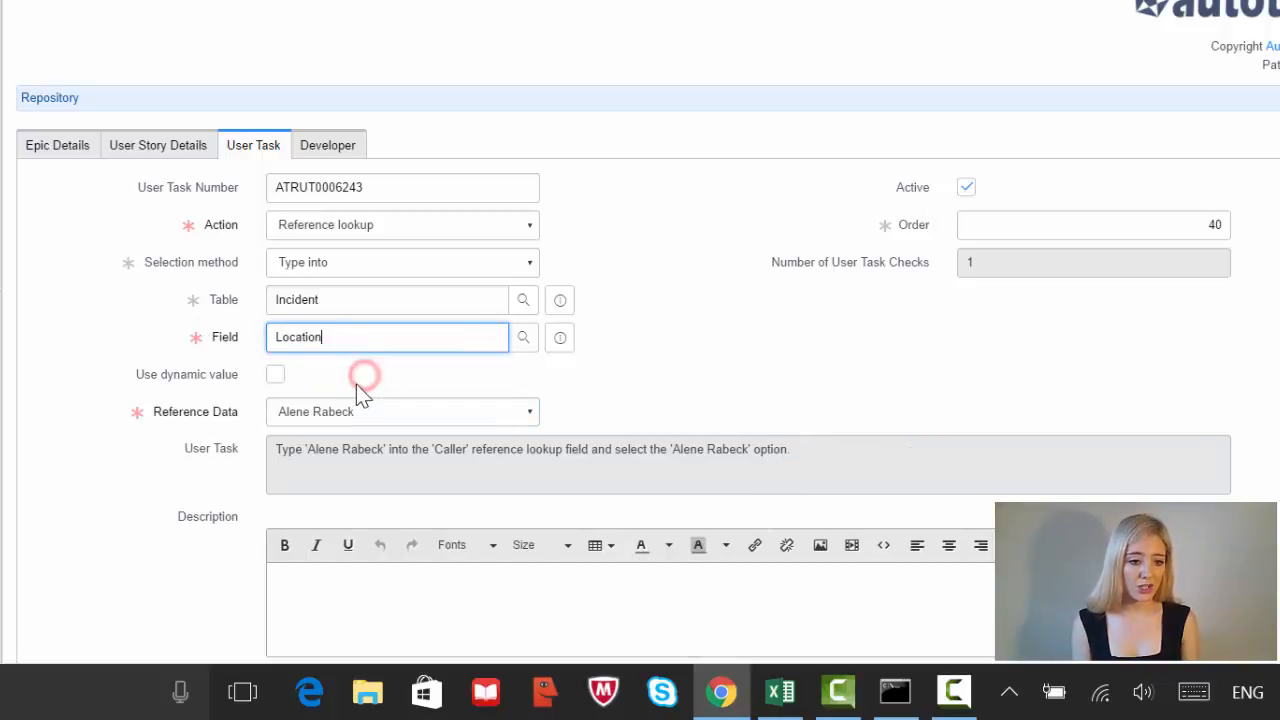
left_click(358, 413)
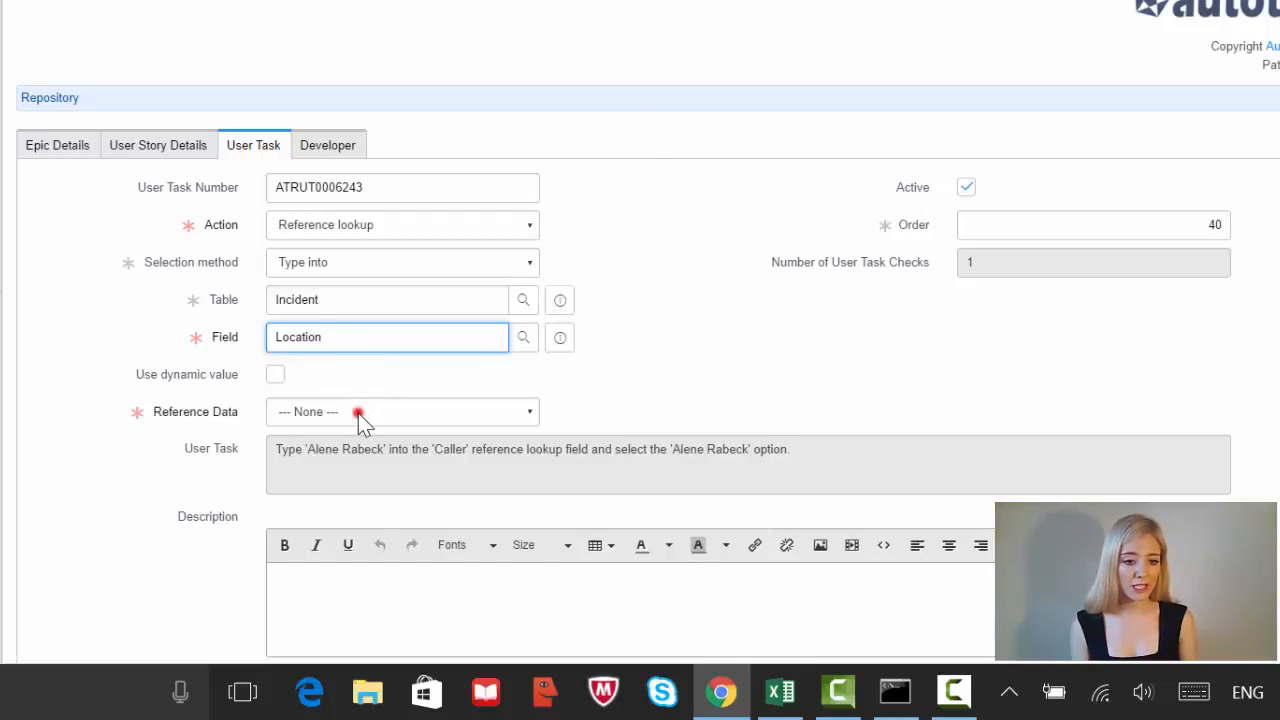
left_click(328, 283)
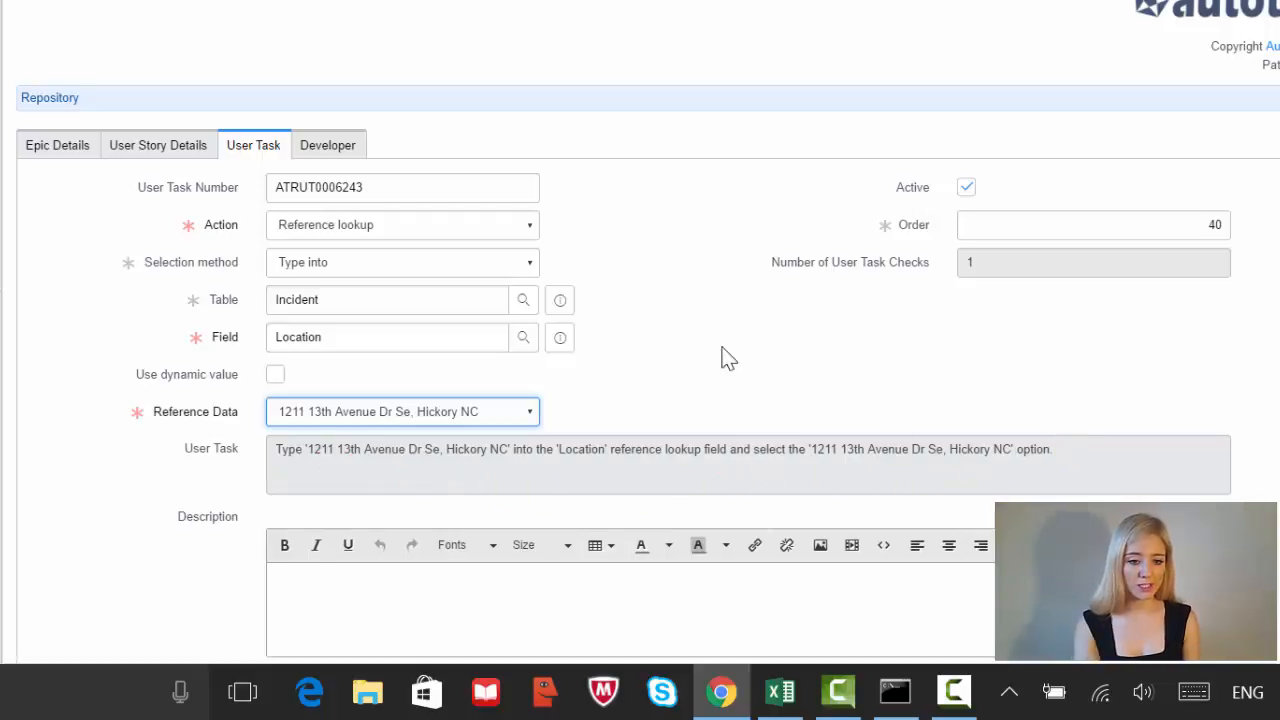
Open the check for the Hardware choice task and review the available types of outcome without changing the selection
scroll(690, 340, "down", 5)
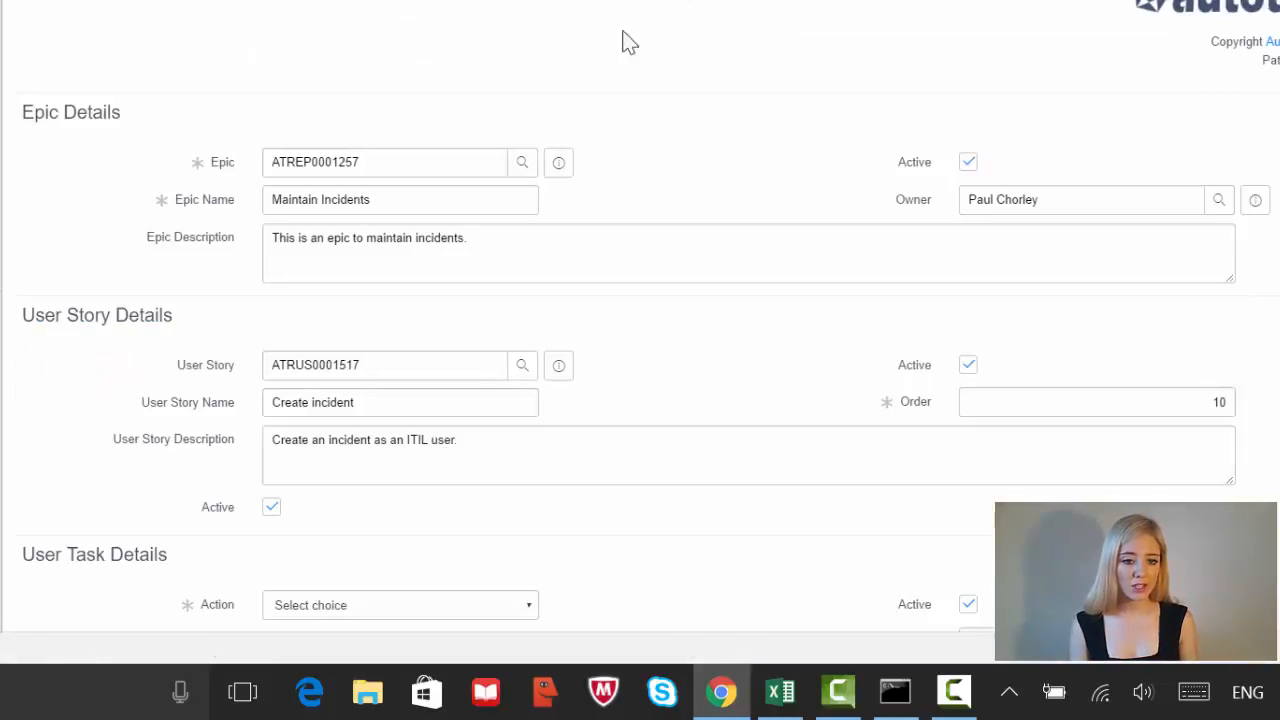
scroll(601, 82, "down", 1)
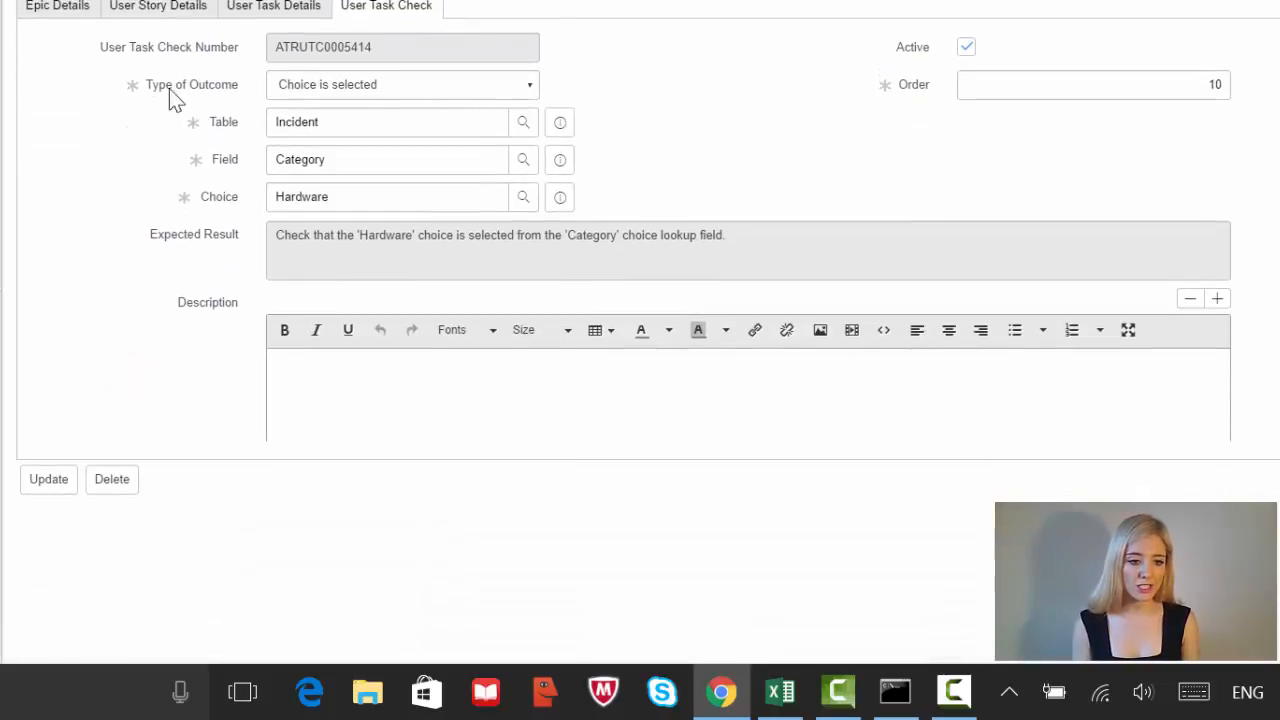
left_click(420, 90)
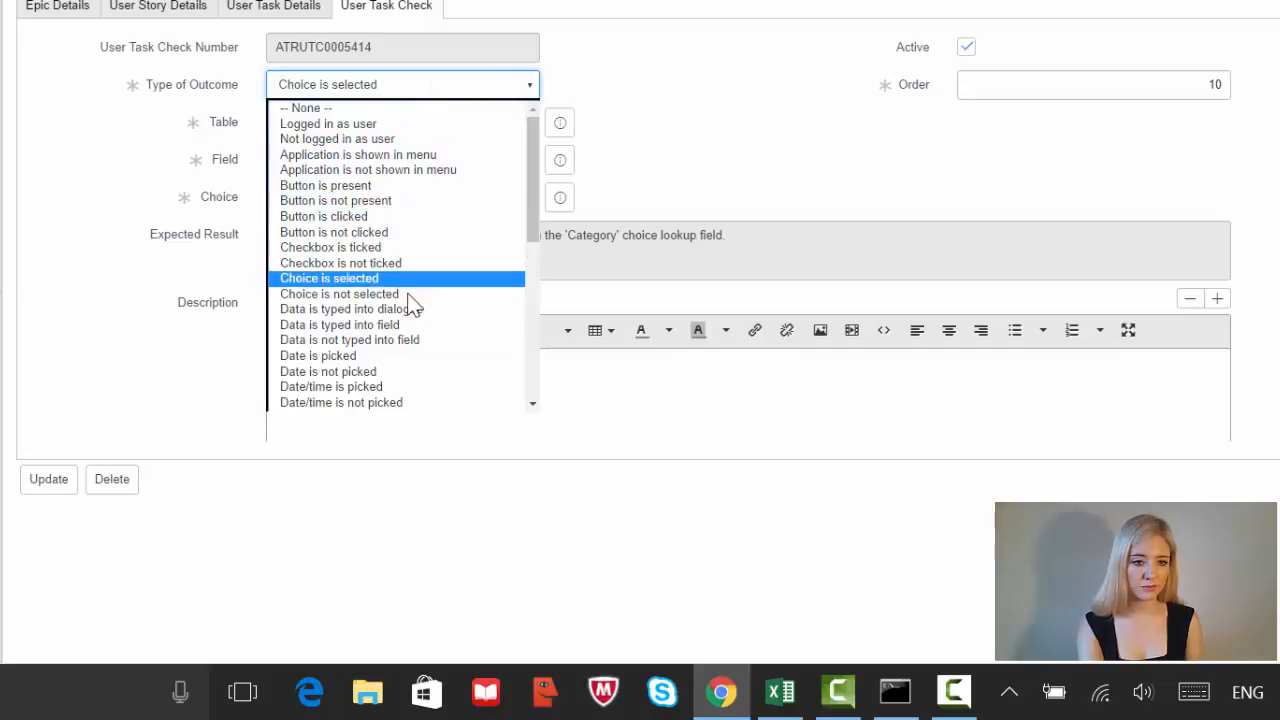
scroll(426, 393, "down", 3)
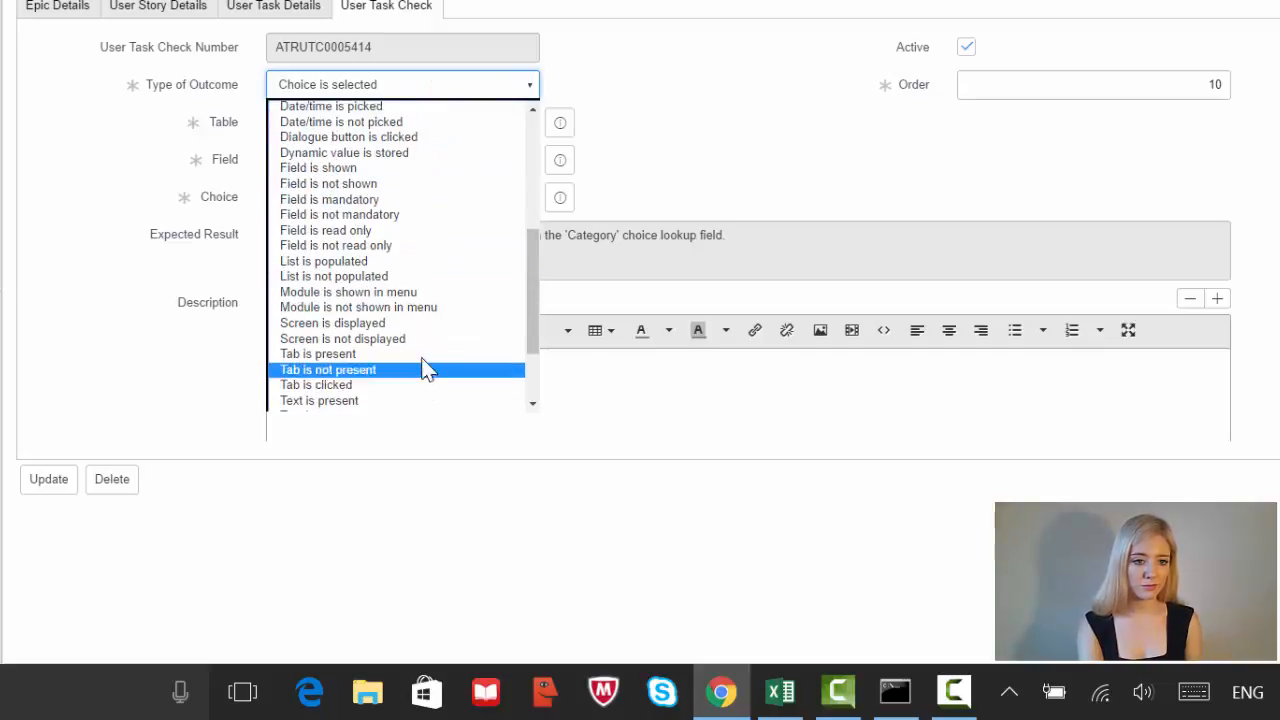
left_click(645, 148)
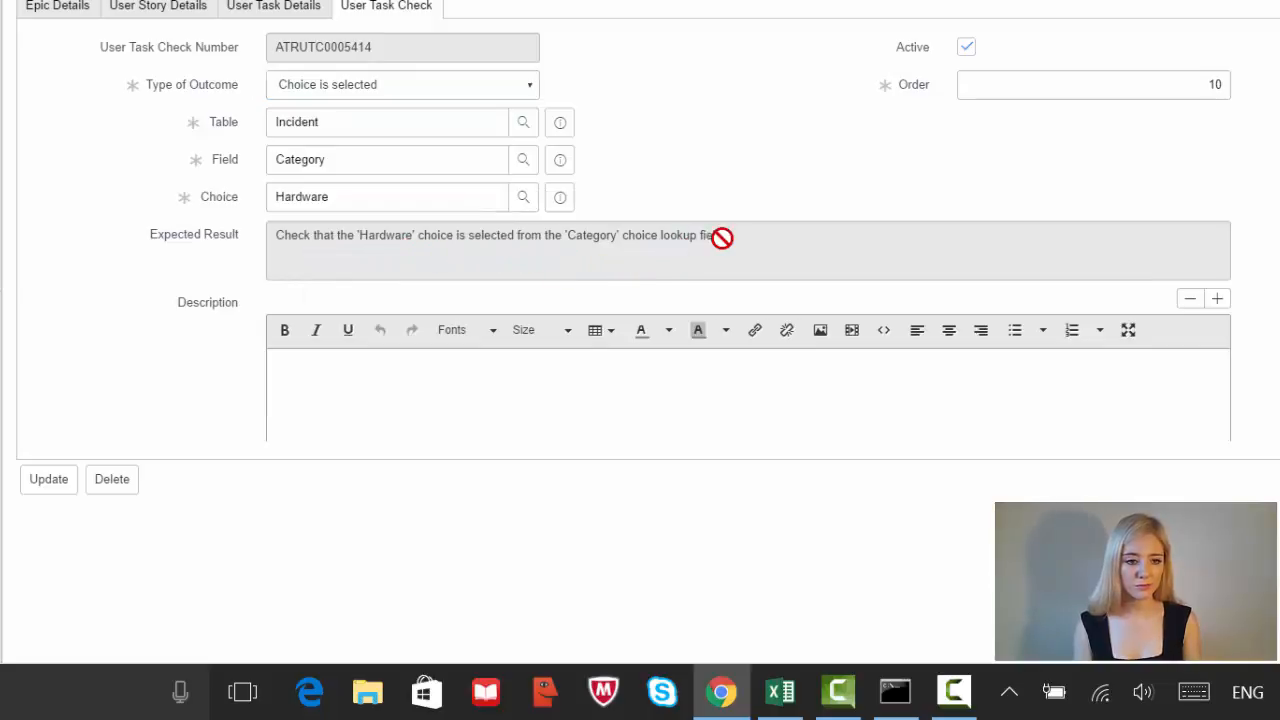
Return to the Maintain Incidents epic record through the epic details of the user task check
left_click(60, 8)
scroll(171, 88, "up", 2)
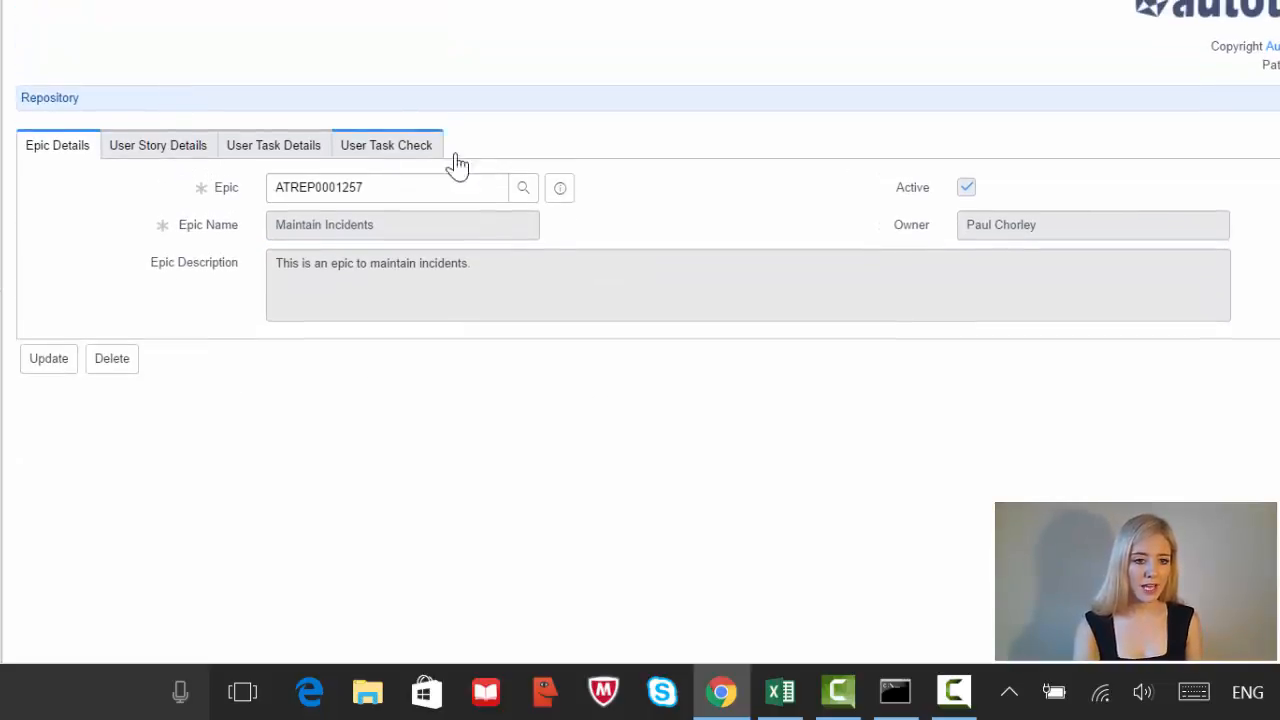
left_click(564, 188)
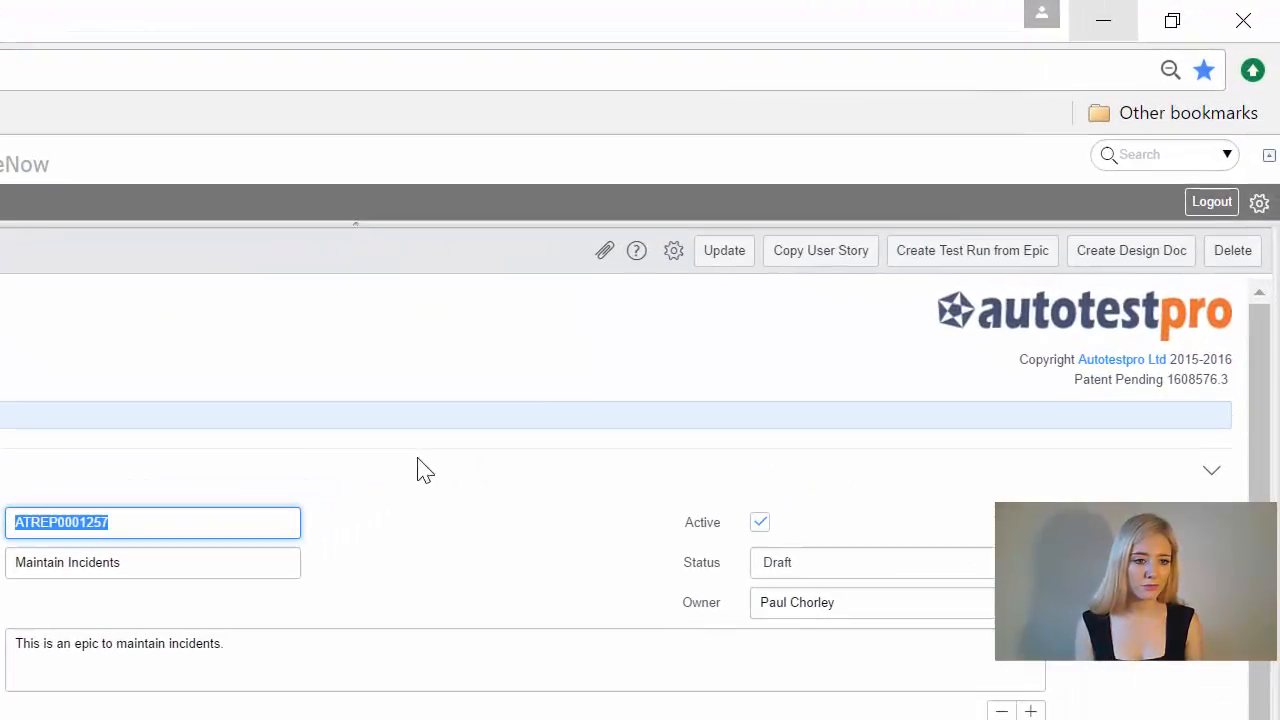
Create a test run from the epic named Demo Incident Creation and confirm its creation
left_click(968, 251)
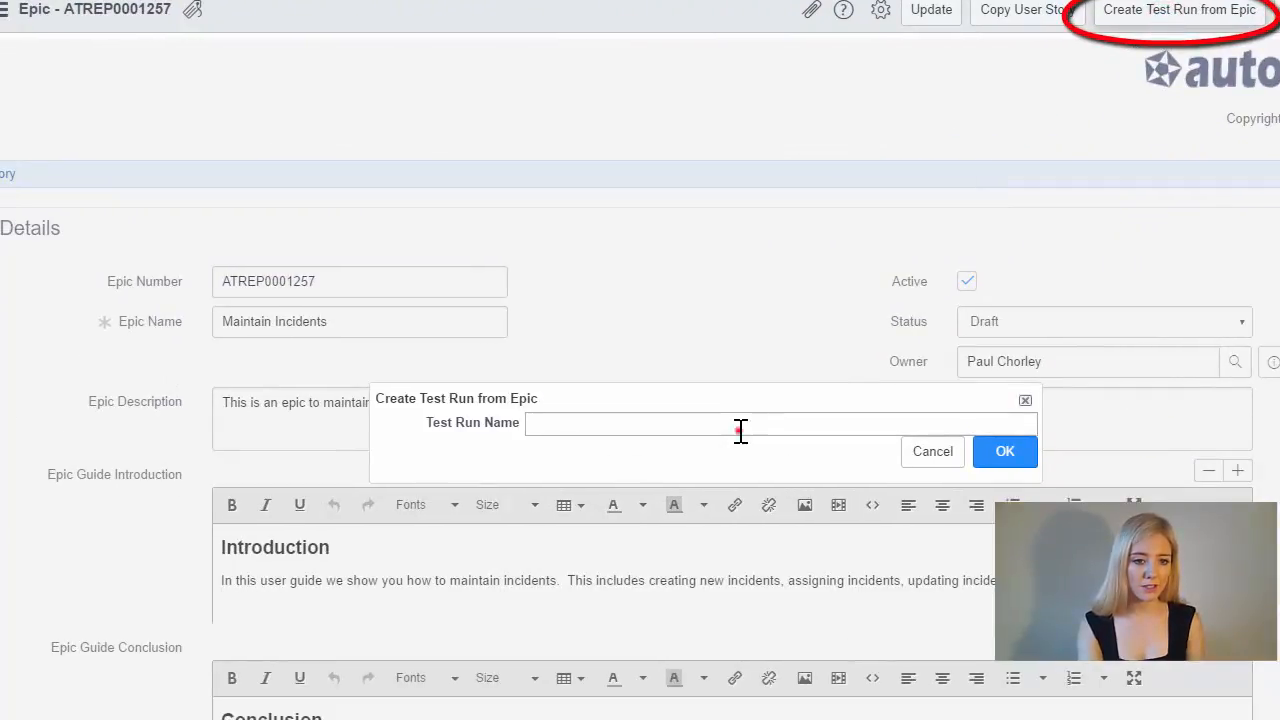
left_click(740, 430)
type("Demo Incident Creation")
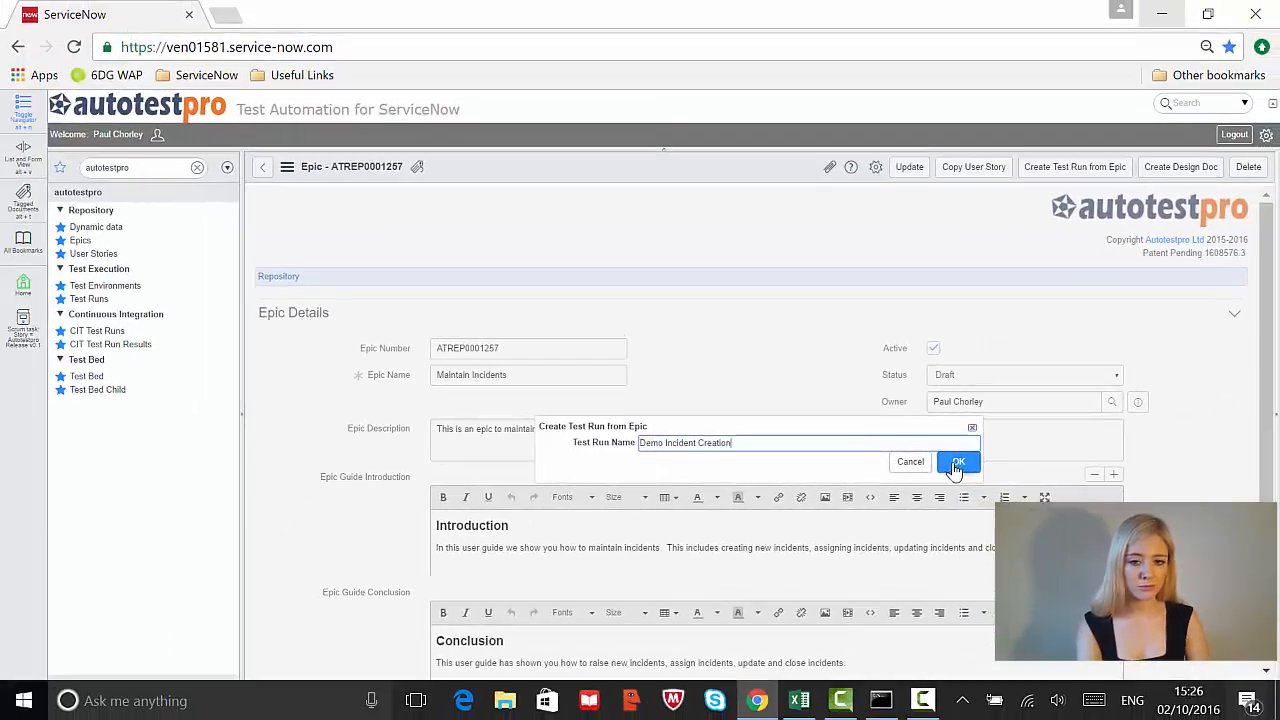
left_click(1005, 451)
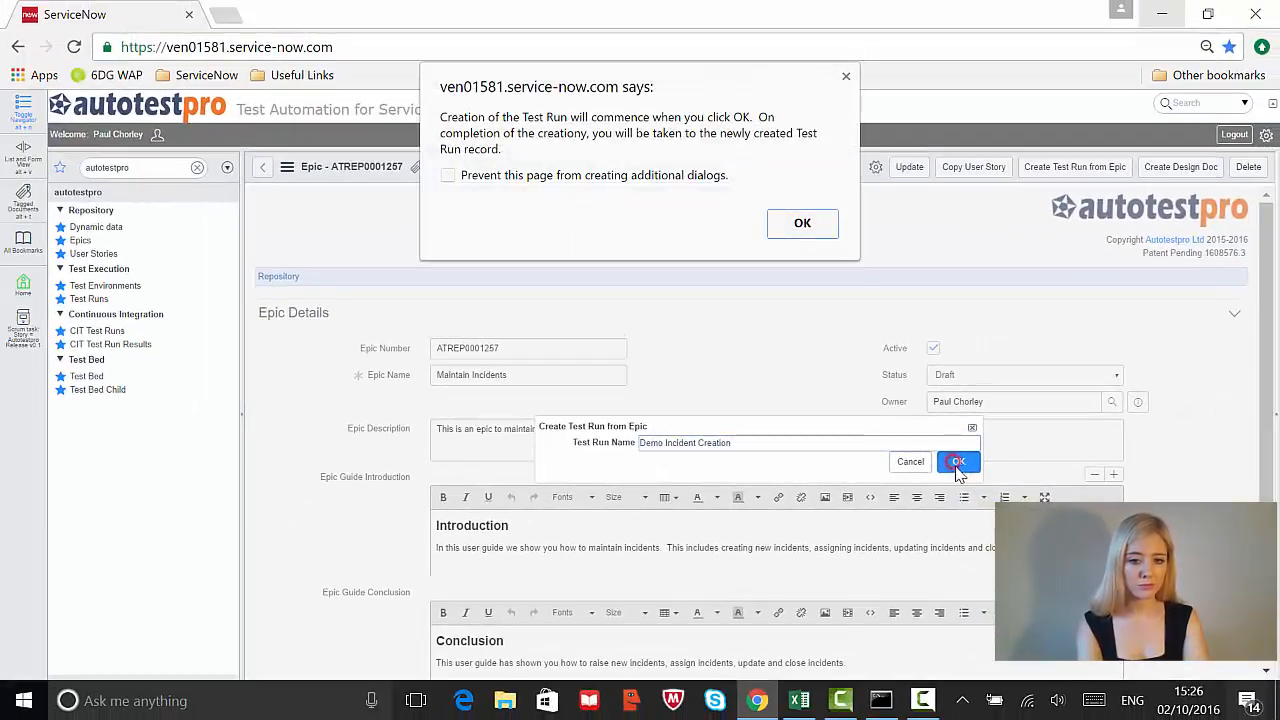
left_click(830, 232)
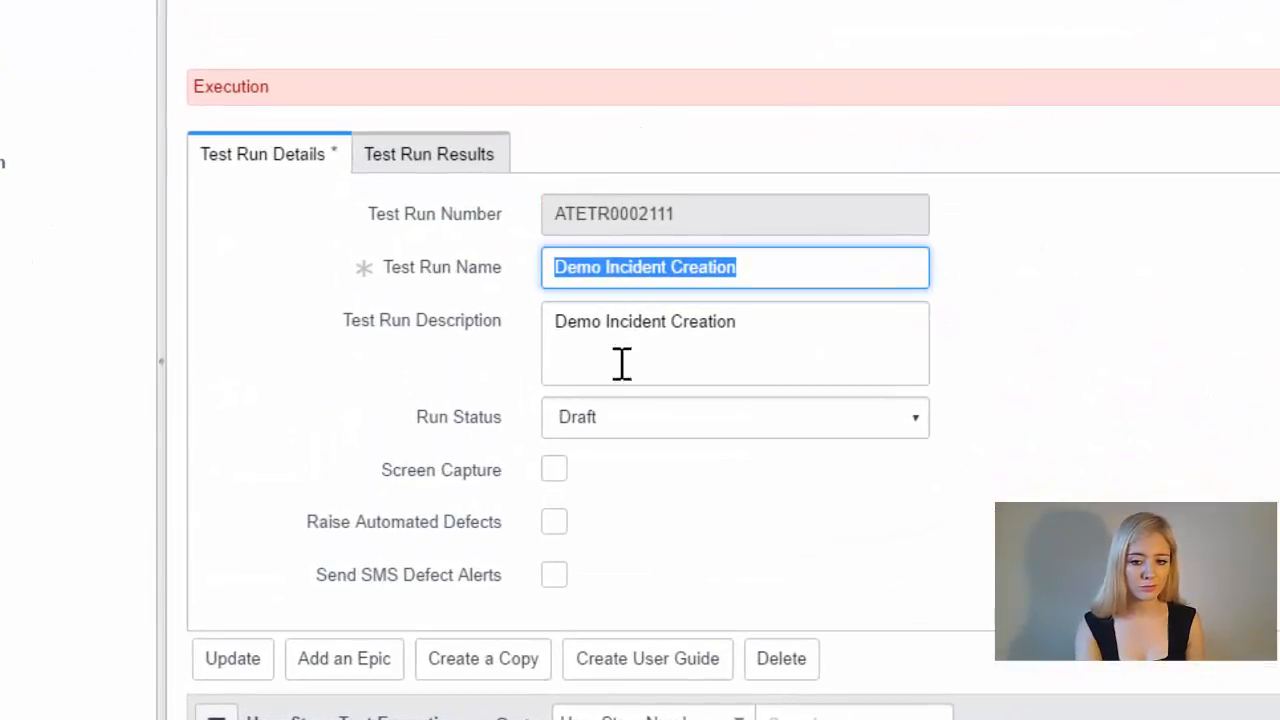
Set the test run's status to Ready for autotest and enable Screen Capture and Raise Automated Defects
left_click(620, 432)
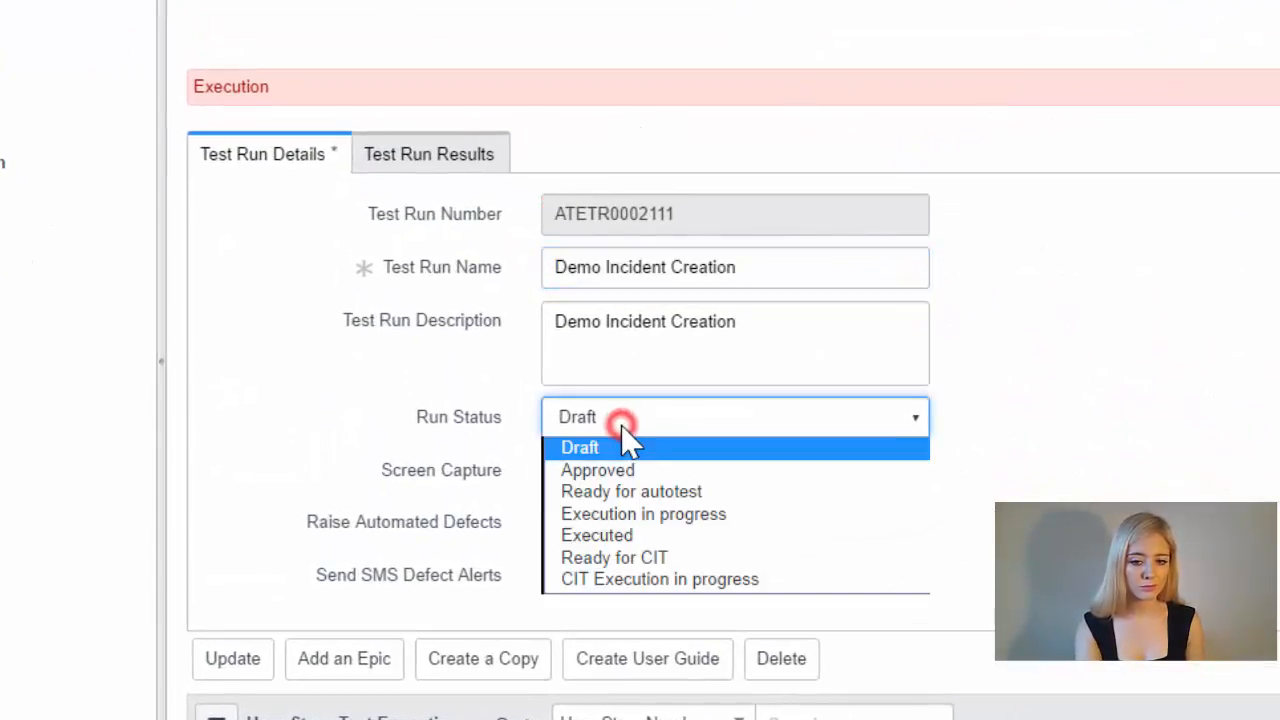
left_click(625, 491)
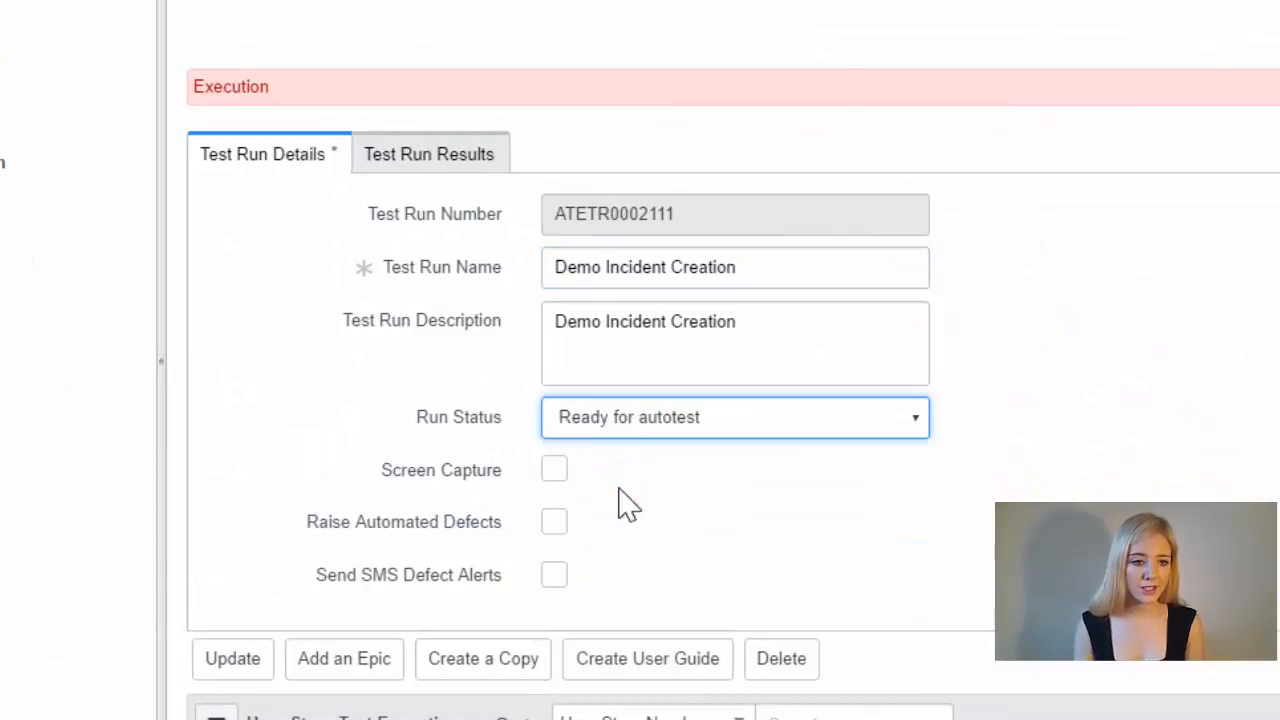
left_click(556, 472)
left_click(553, 522)
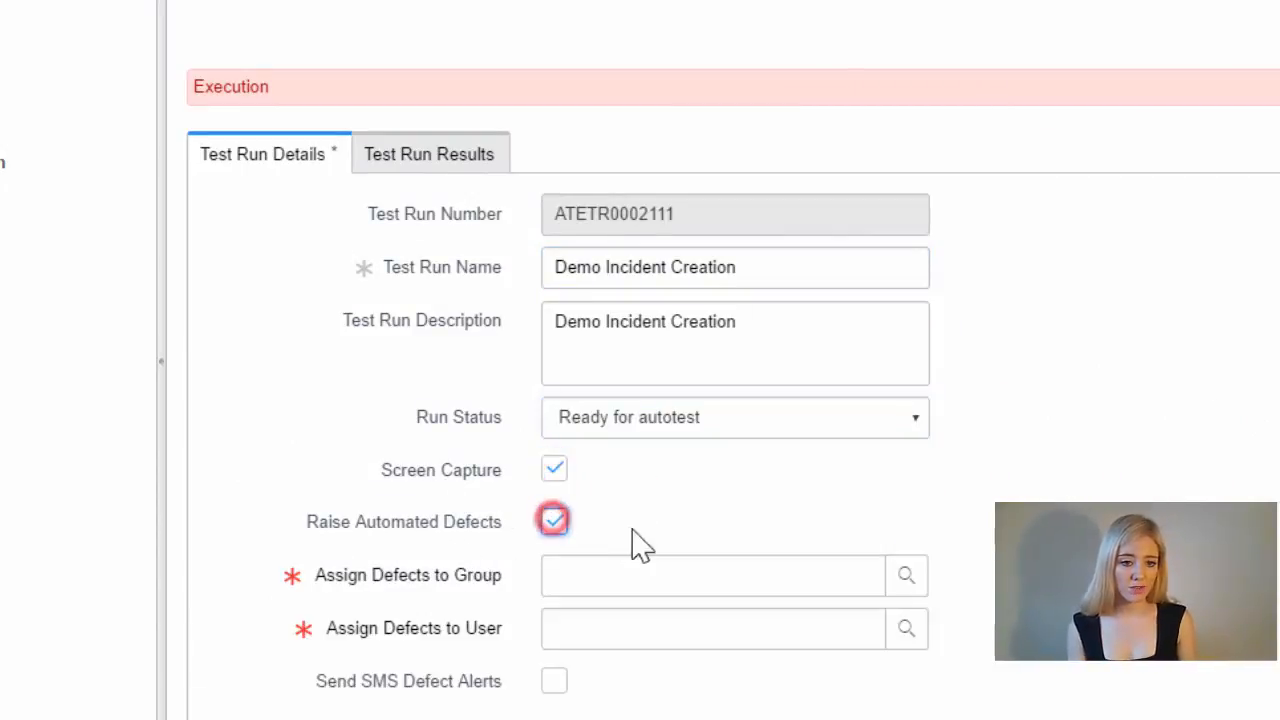
Assign defects to the Software group, choose the user who receives them, and enable Send SMS Defect Alerts
left_click(640, 573)
left_click(636, 655)
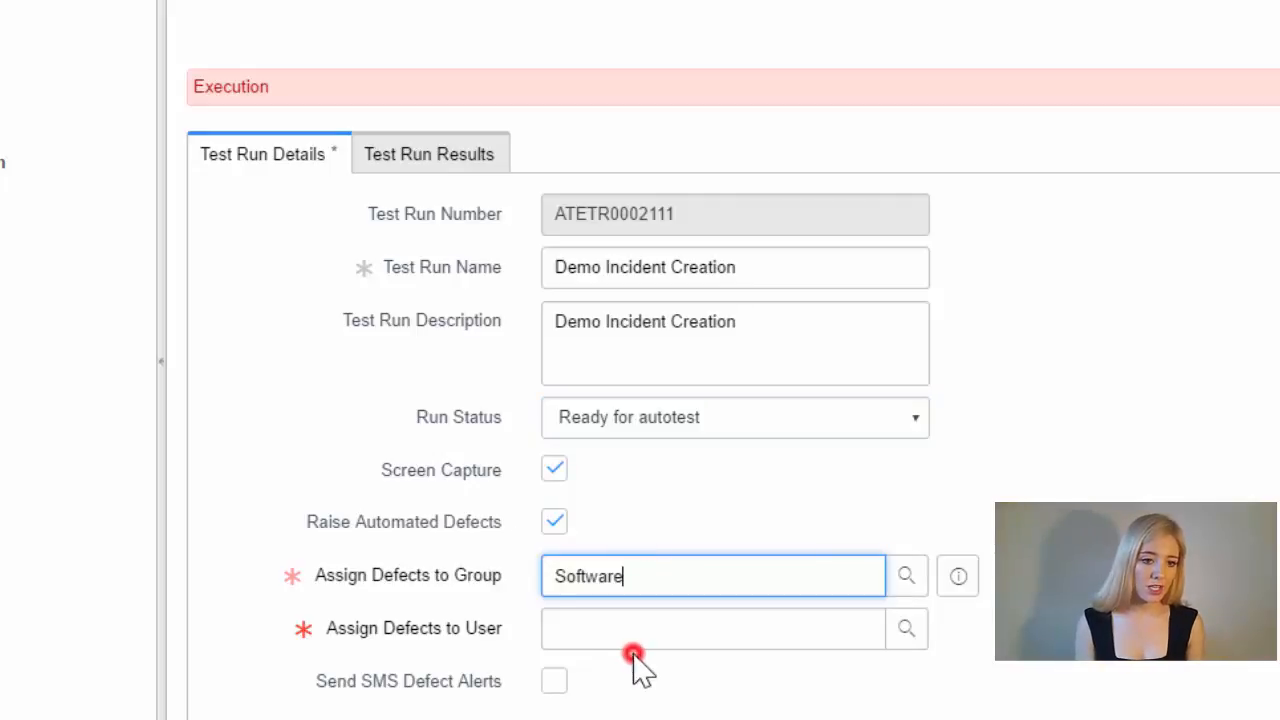
left_click(650, 632)
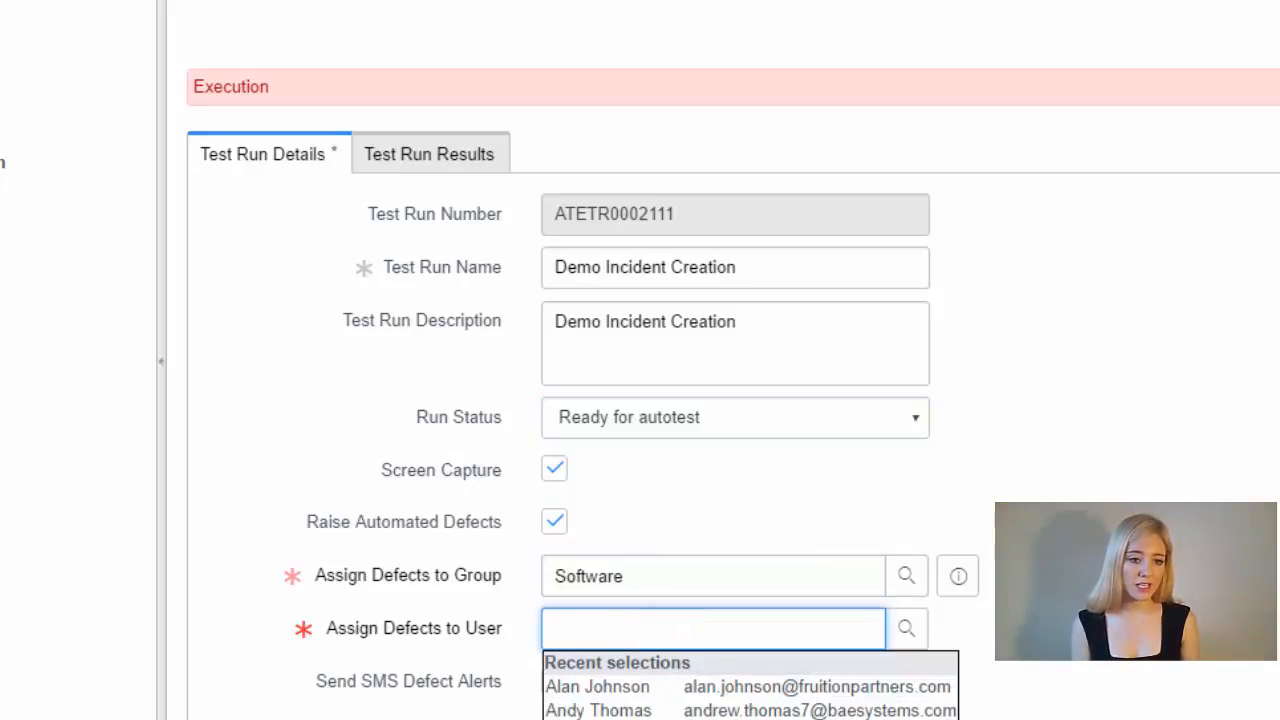
left_click(640, 718)
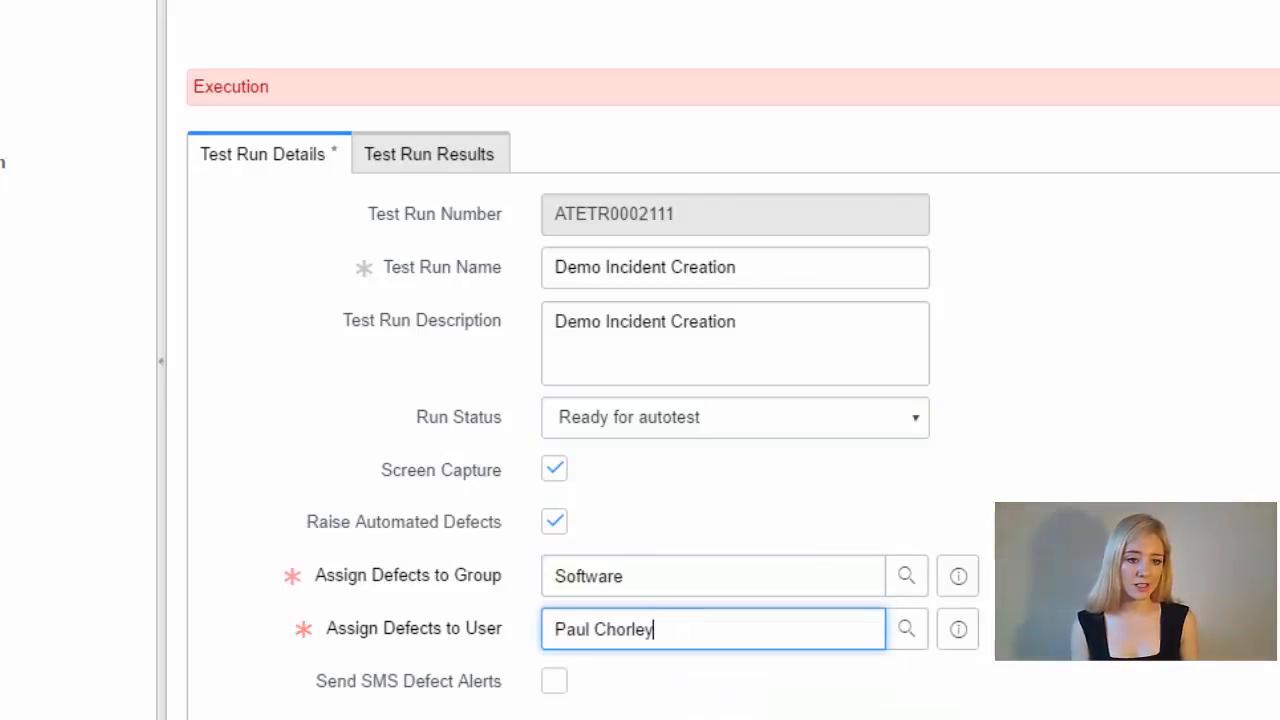
left_click(553, 684)
Fill in the test run's owner, set the test environment to Fuji - ATP Development, and keep Chrome as the browser
left_click(808, 324)
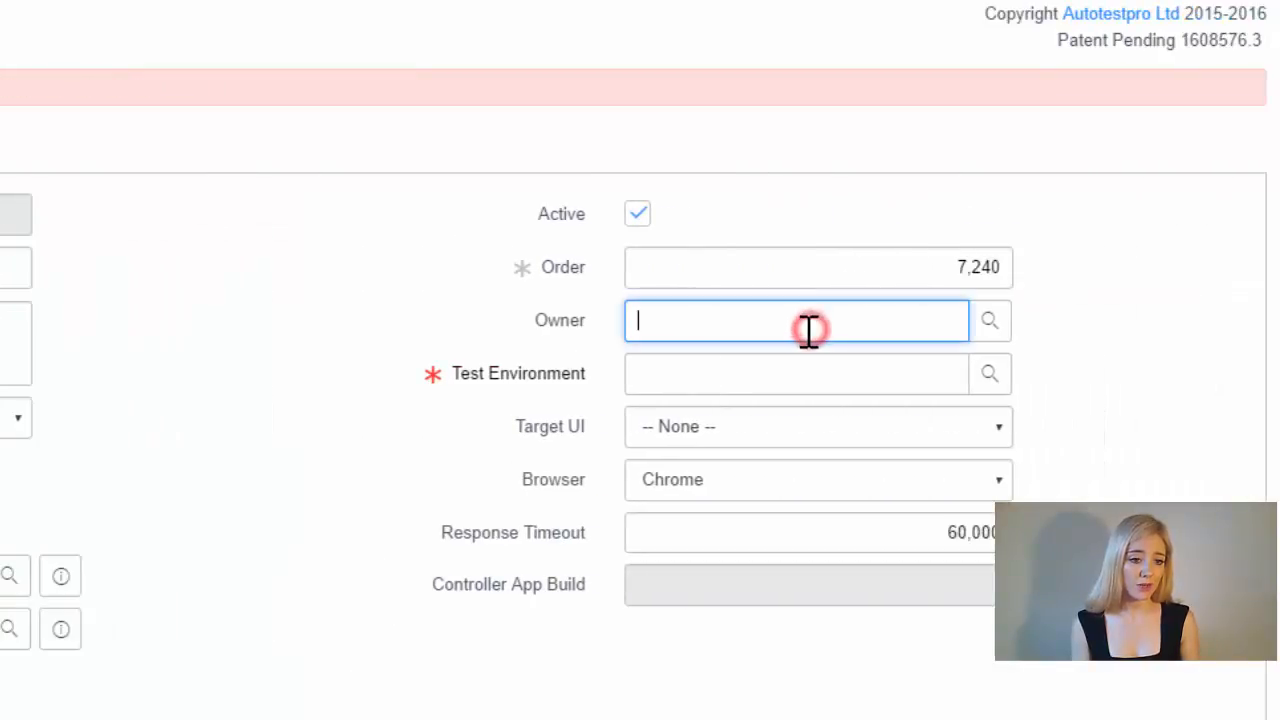
left_click(751, 403)
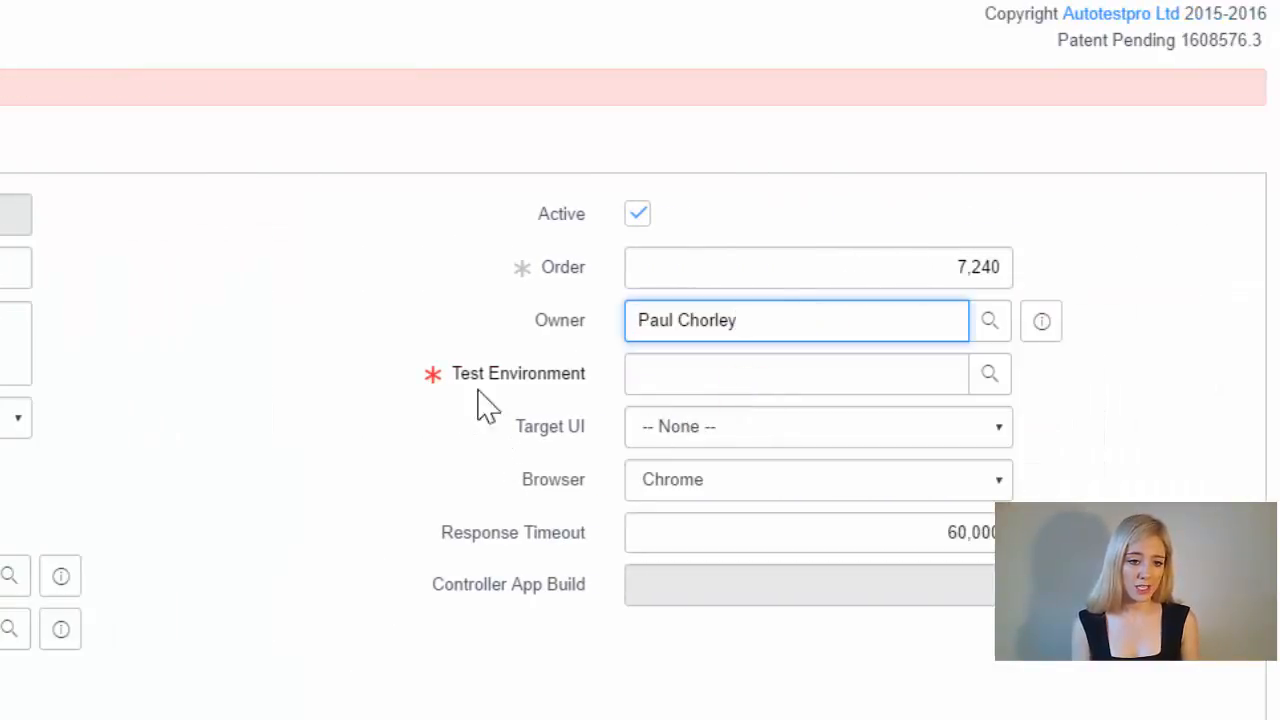
left_click(686, 366)
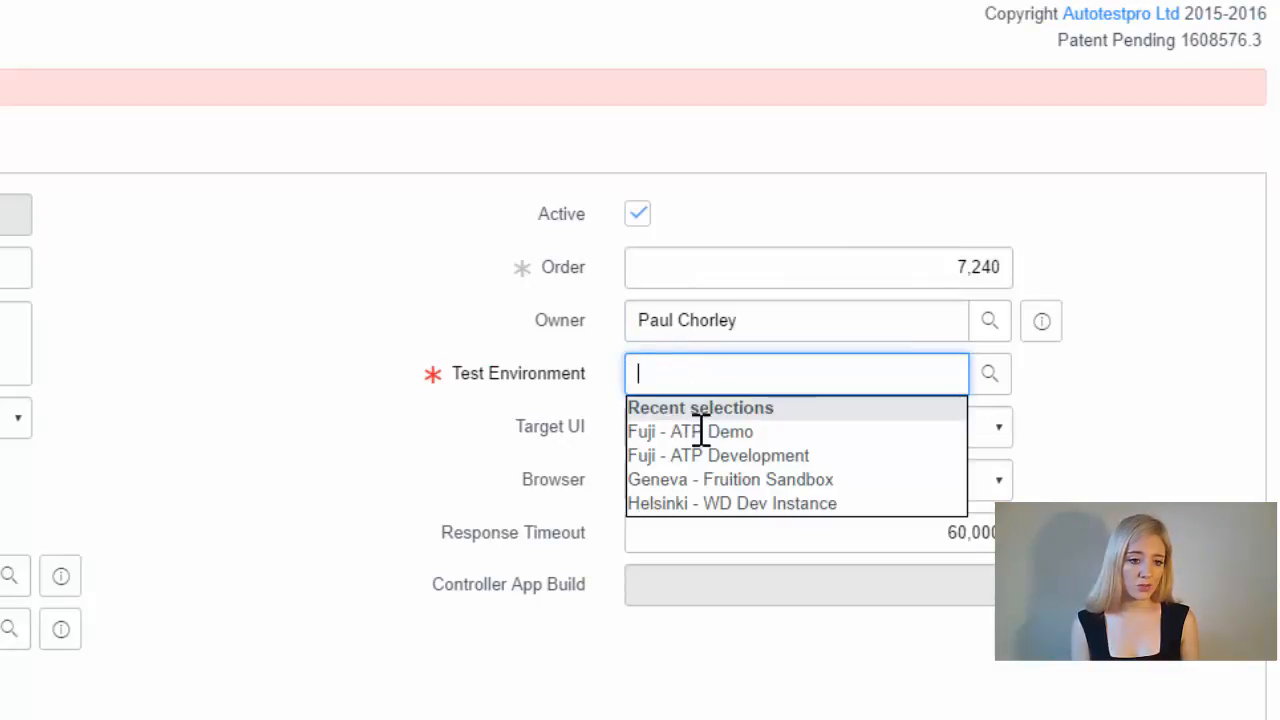
left_click(700, 455)
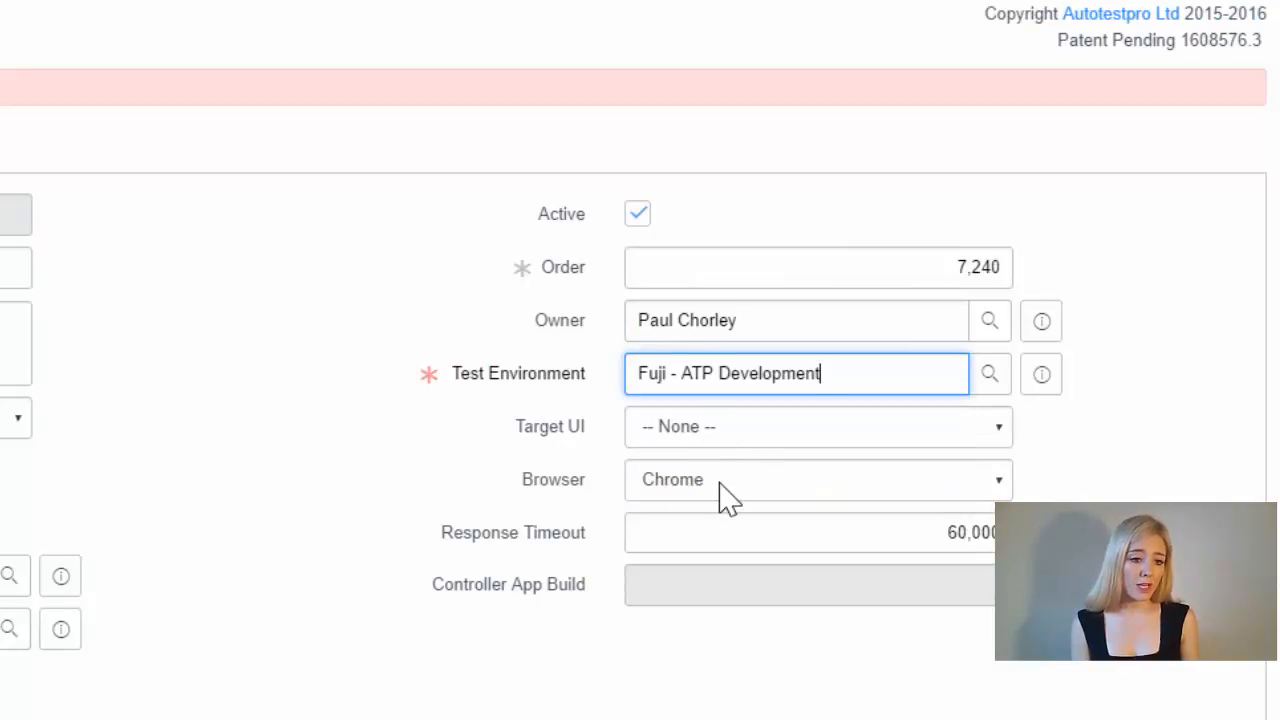
left_click(720, 481)
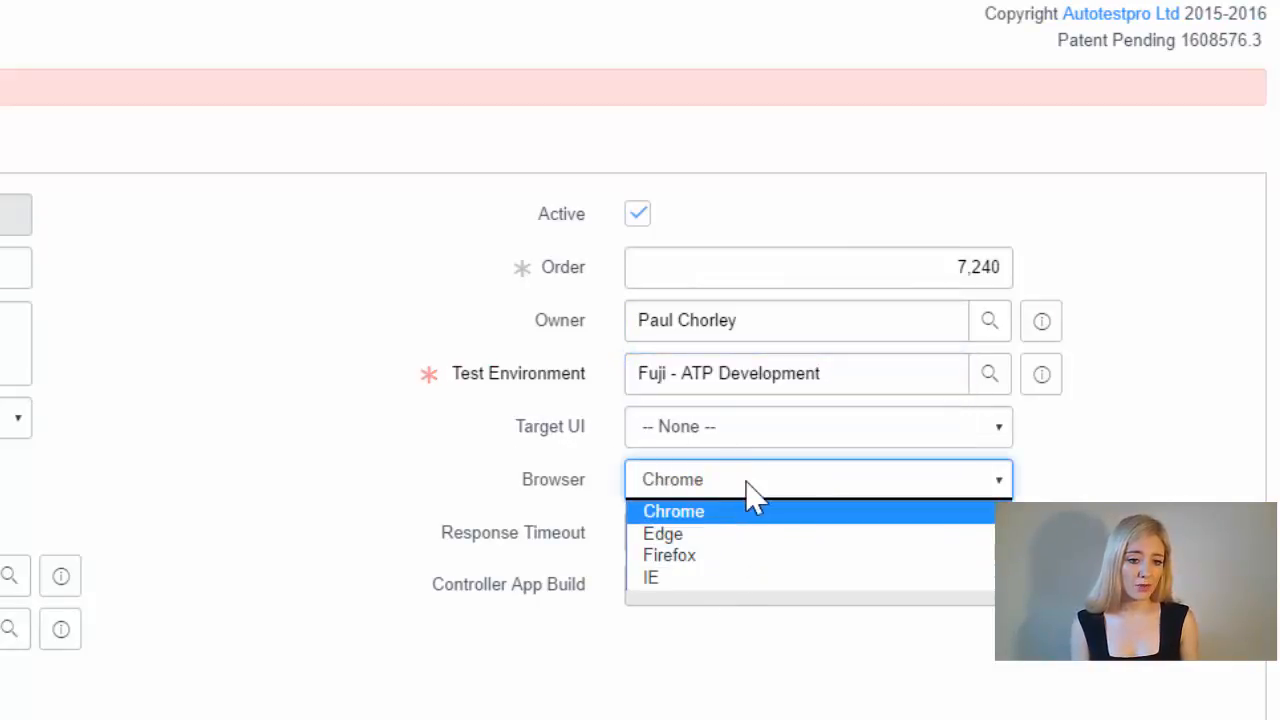
left_click(746, 481)
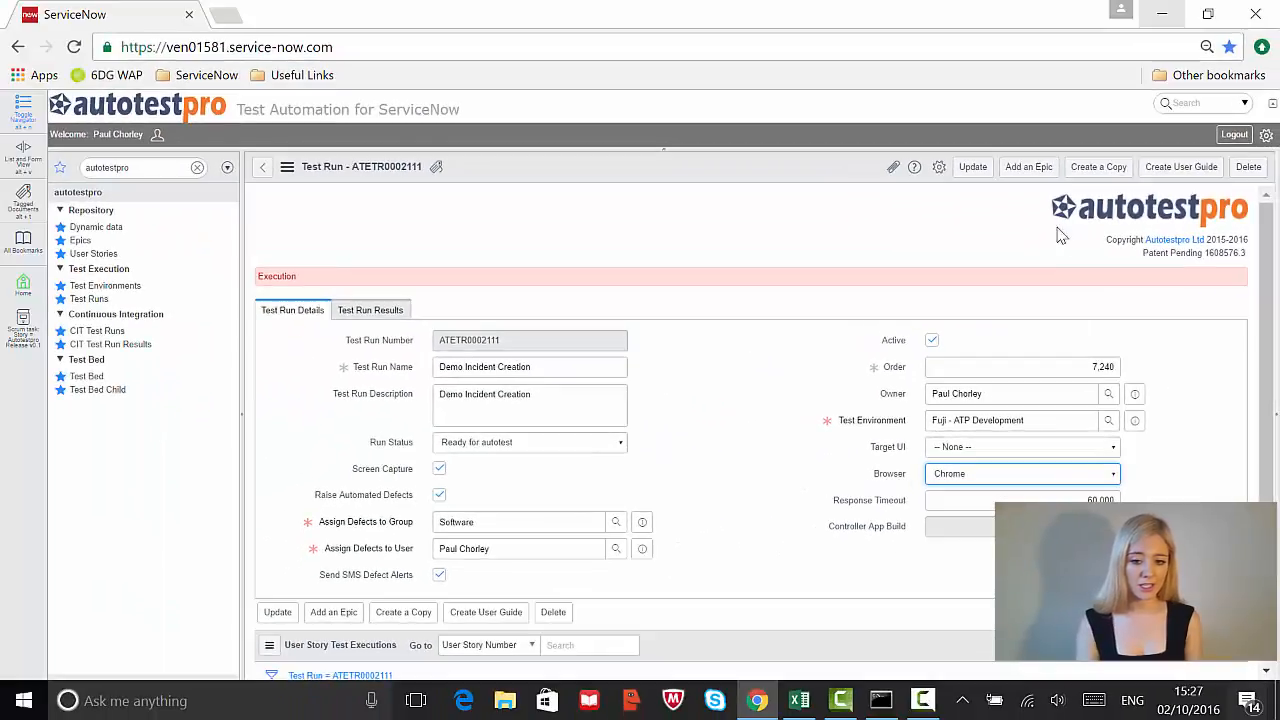
Review the test run's results fields and save the test run record
left_click(395, 311)
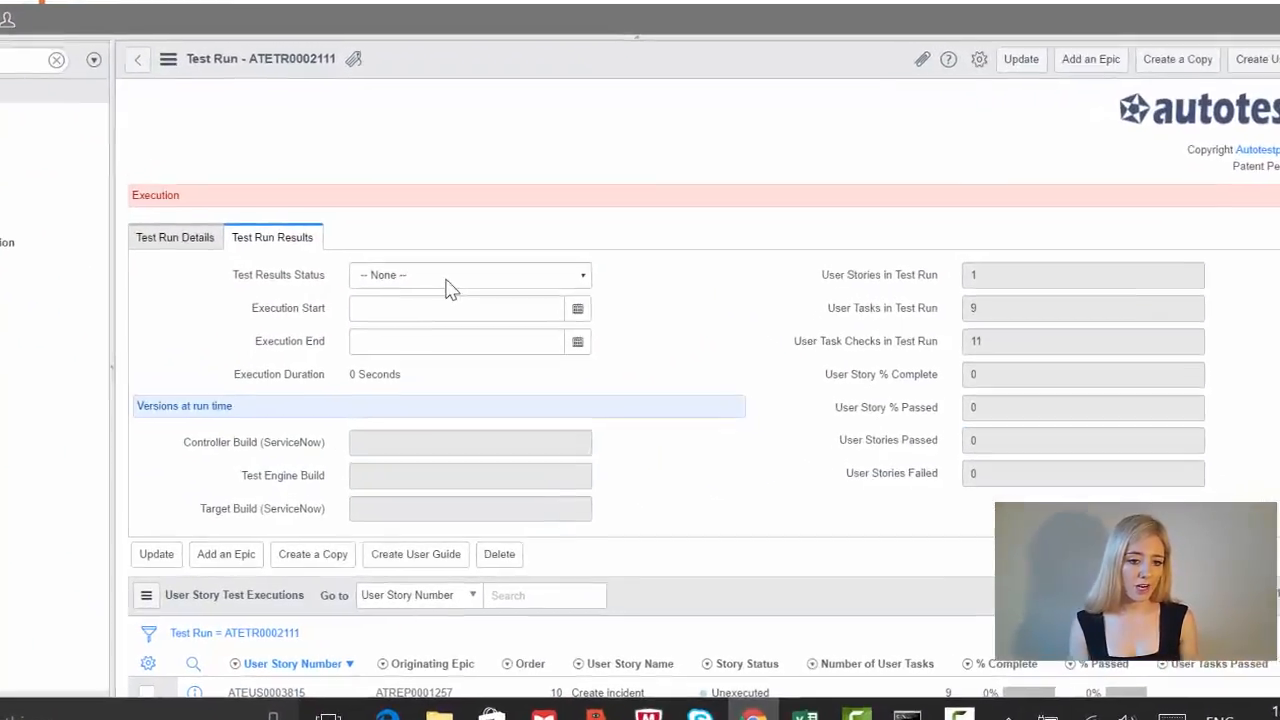
left_click(511, 342)
left_click(467, 198)
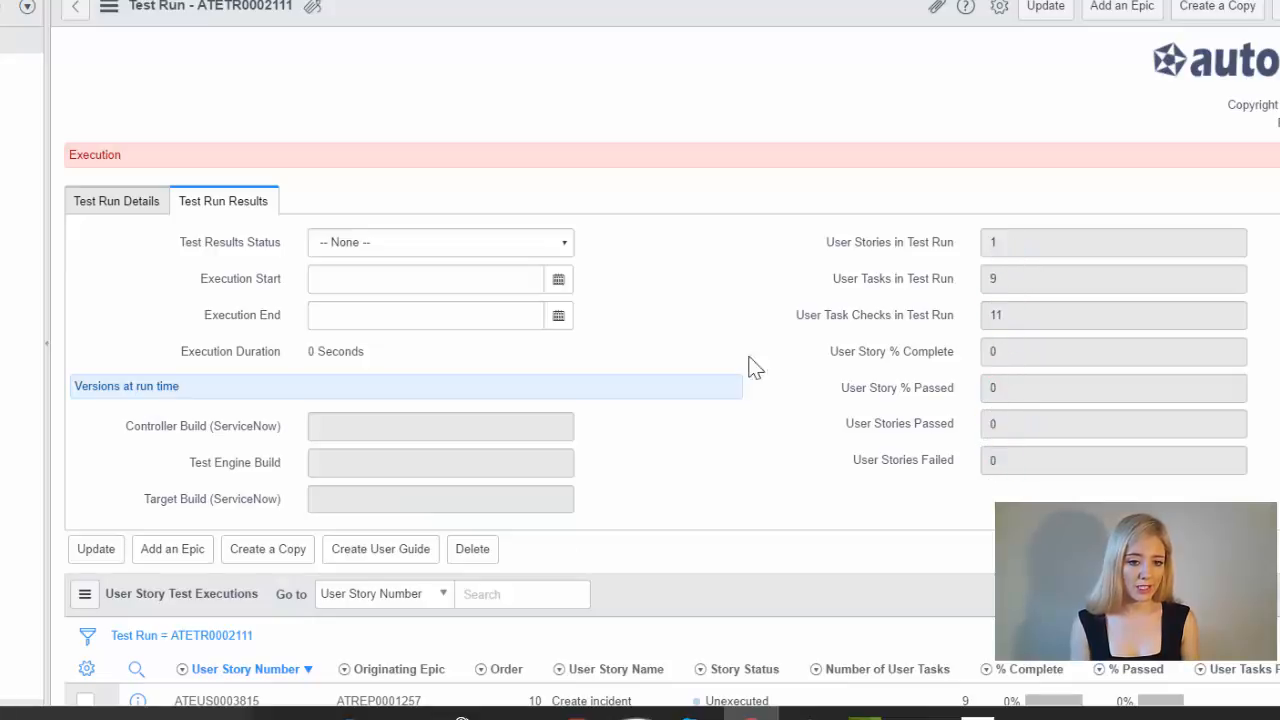
left_click(1045, 8)
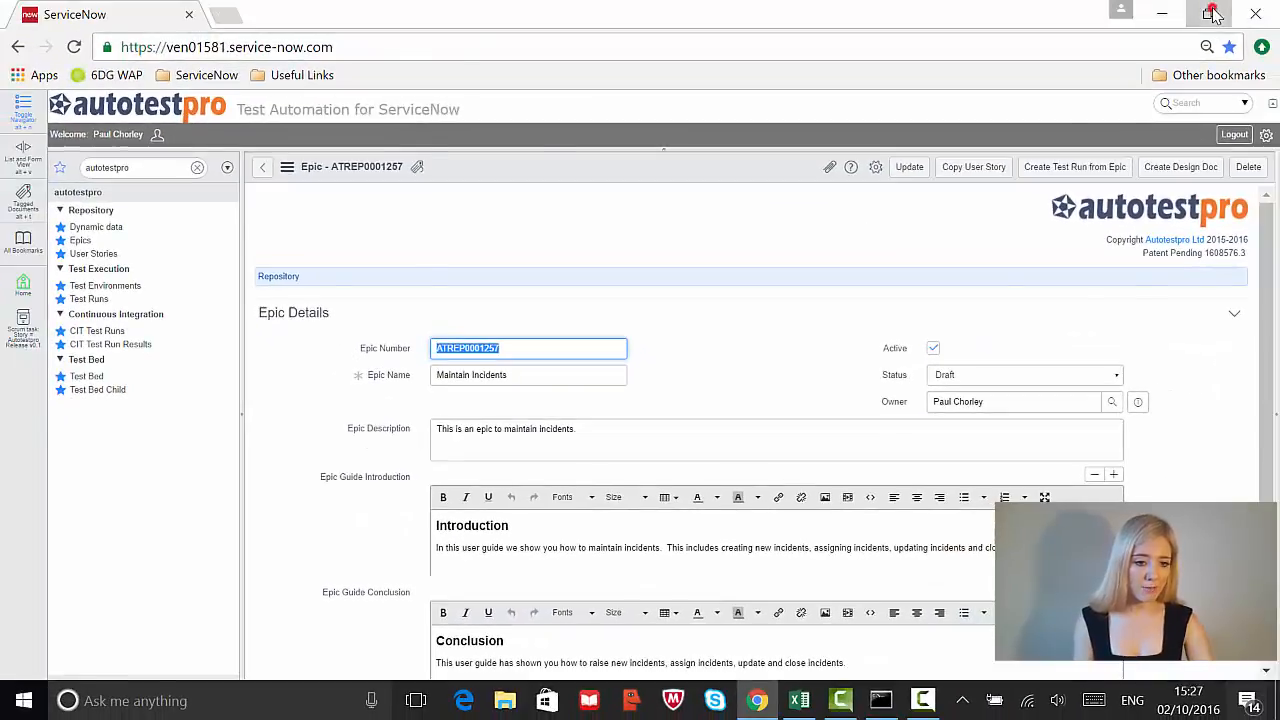
Launch the autotestpro engine from the desktop and return to the browser at full-screen size
left_click(1210, 14)
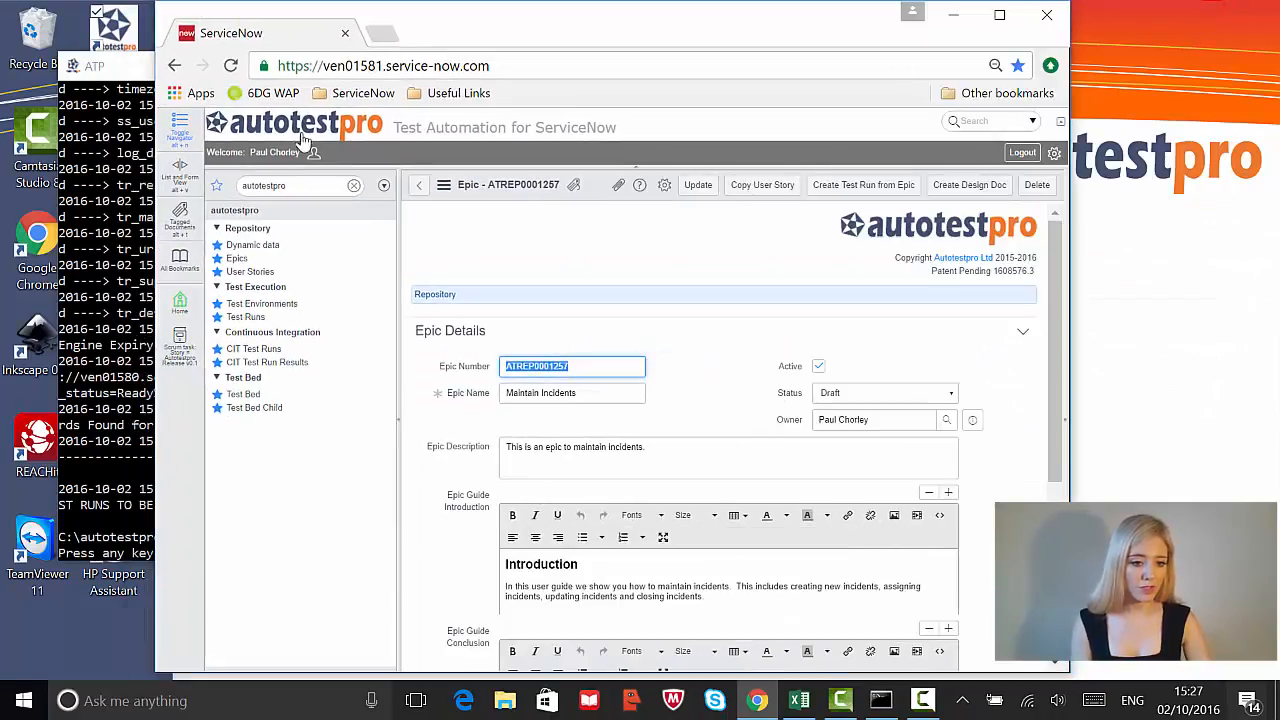
double_click(114, 30)
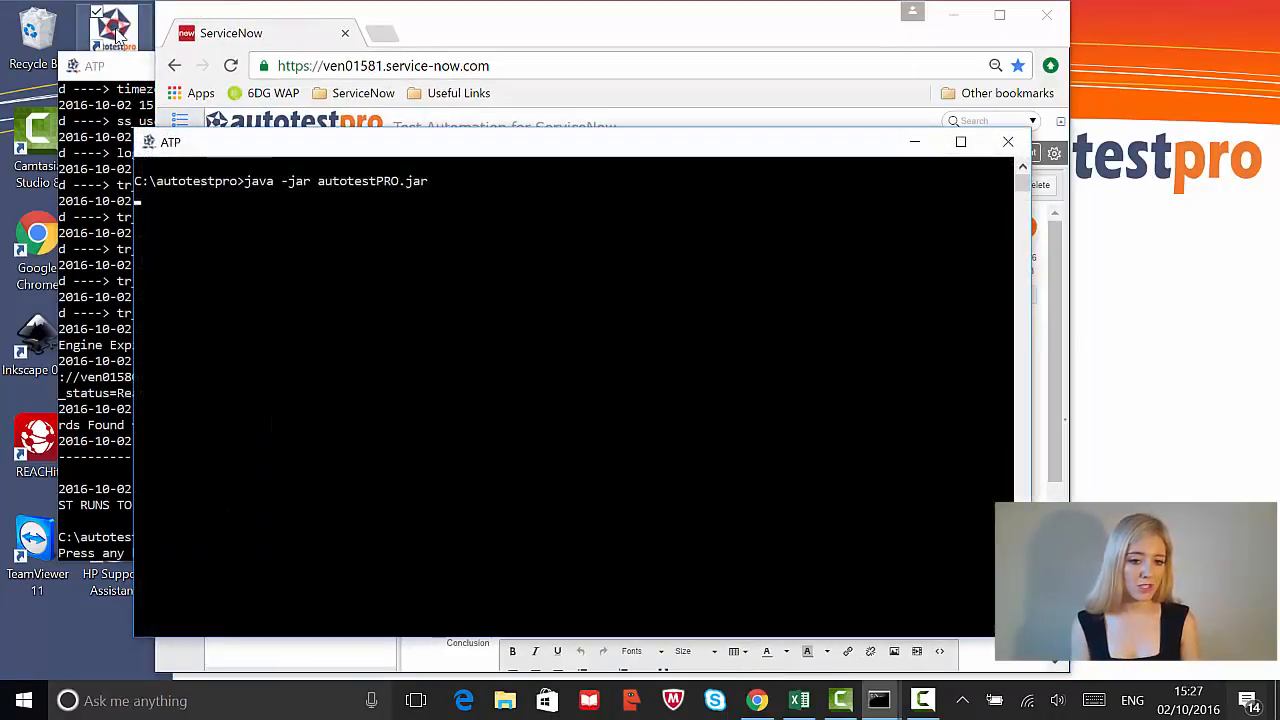
left_click(790, 28)
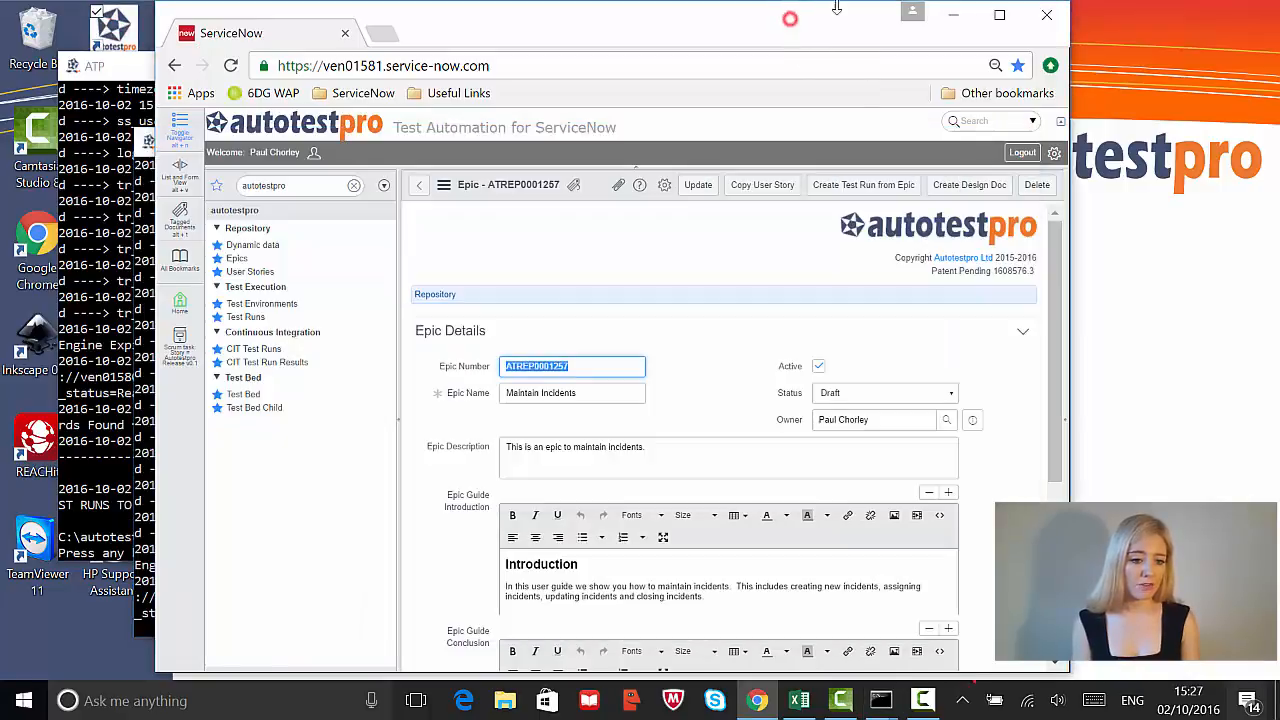
left_click(999, 14)
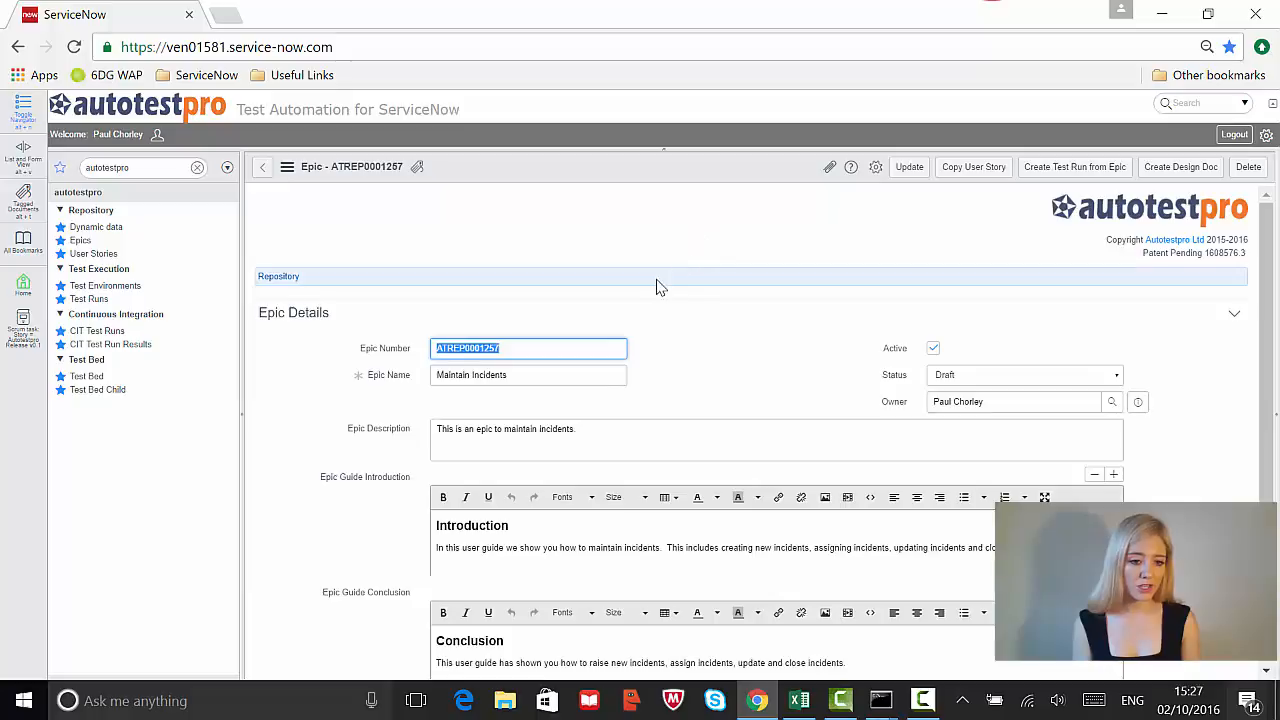
Open the epic's Create incident user story and review its list of user tasks
scroll(657, 286, "down", 3)
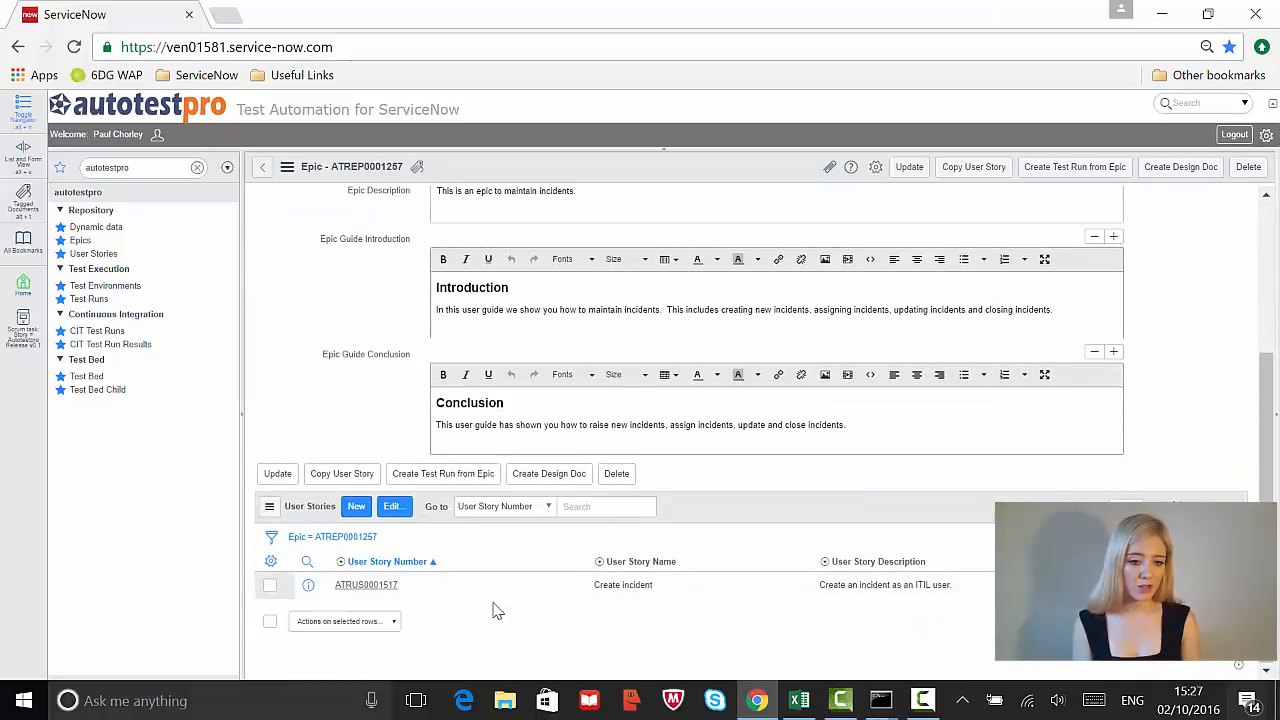
left_click(365, 585)
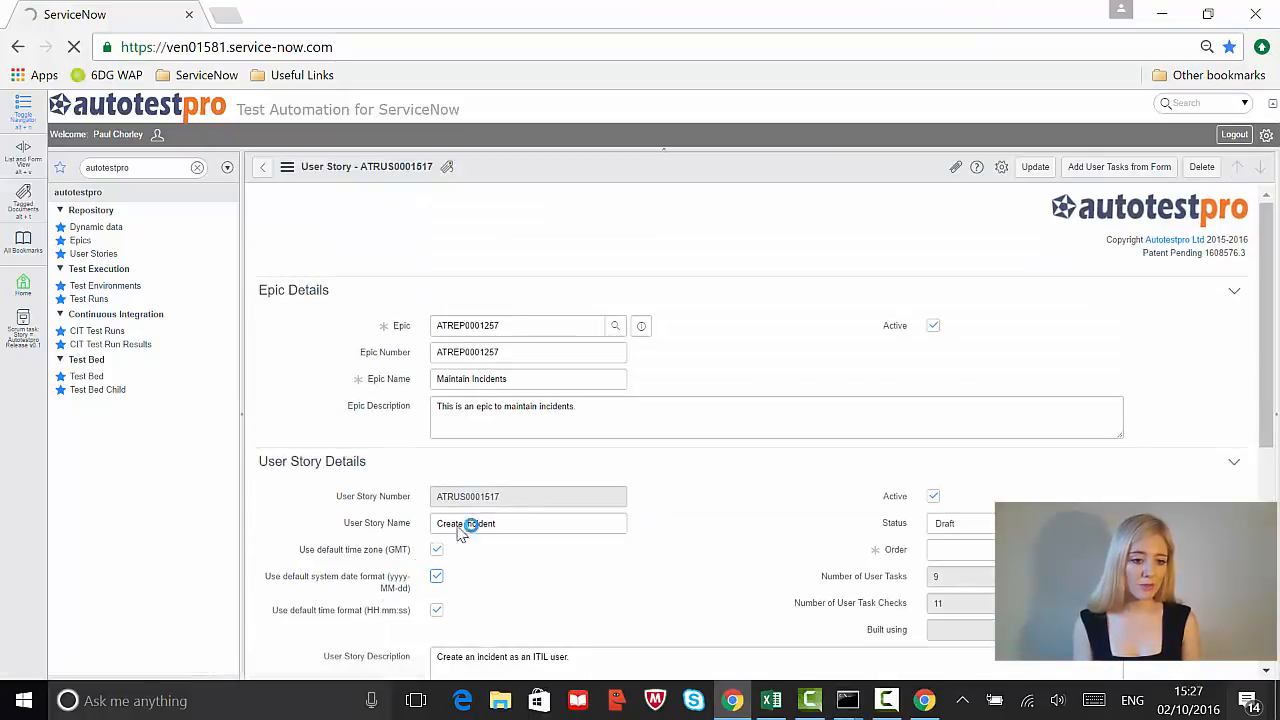
scroll(700, 330, "down", 4)
scroll(700, 330, "down", 1)
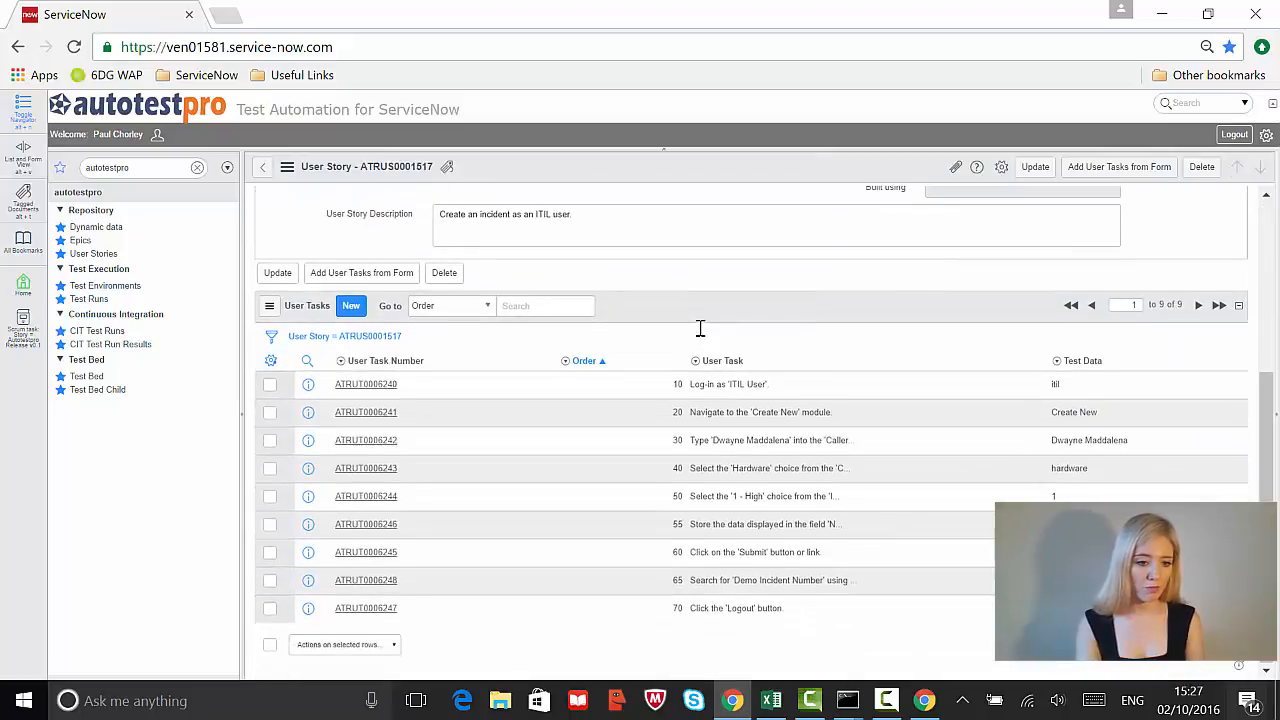
Open the Demo Incident Creation test run from the test runs list and view its user story test executions
left_click(88, 300)
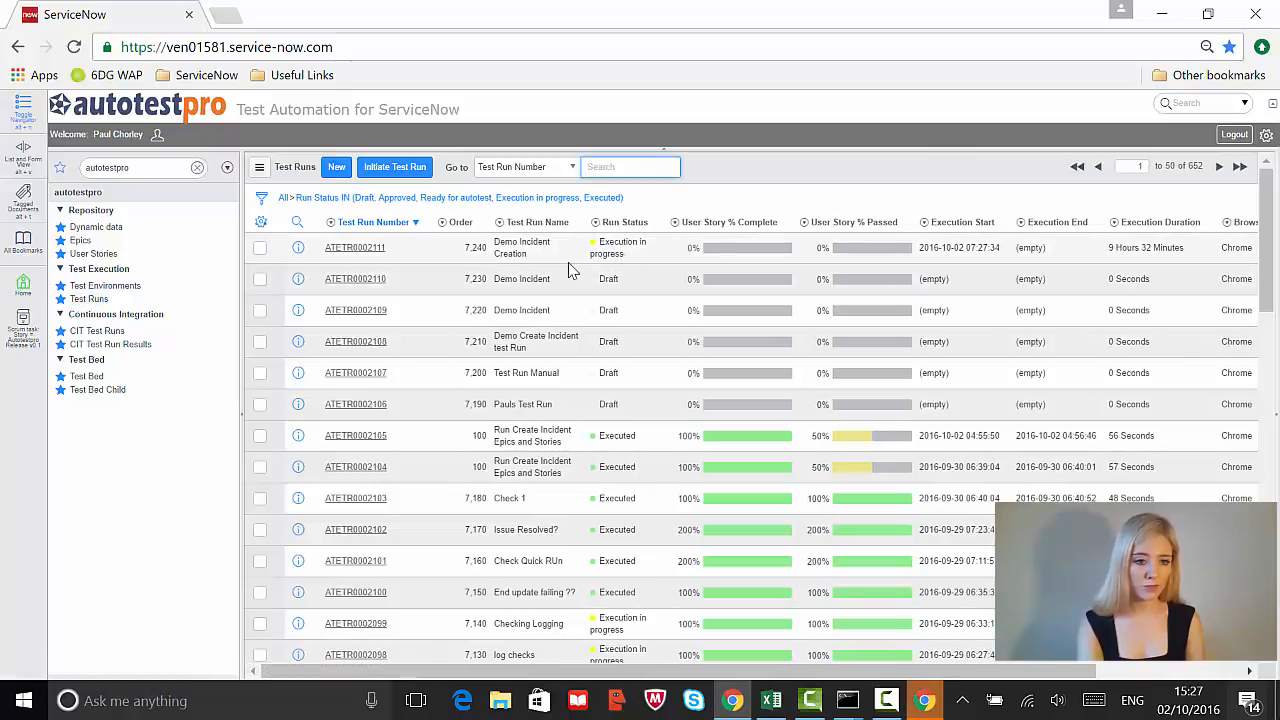
left_click(360, 248)
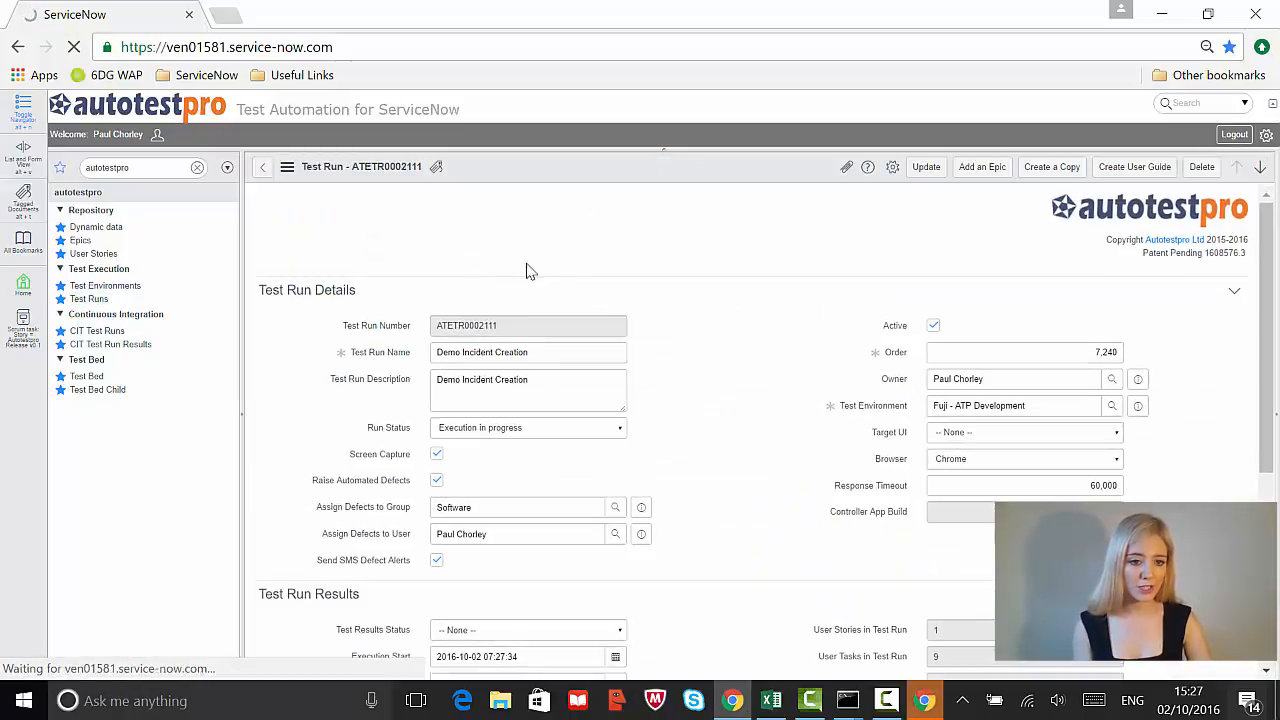
scroll(674, 293, "down", 3)
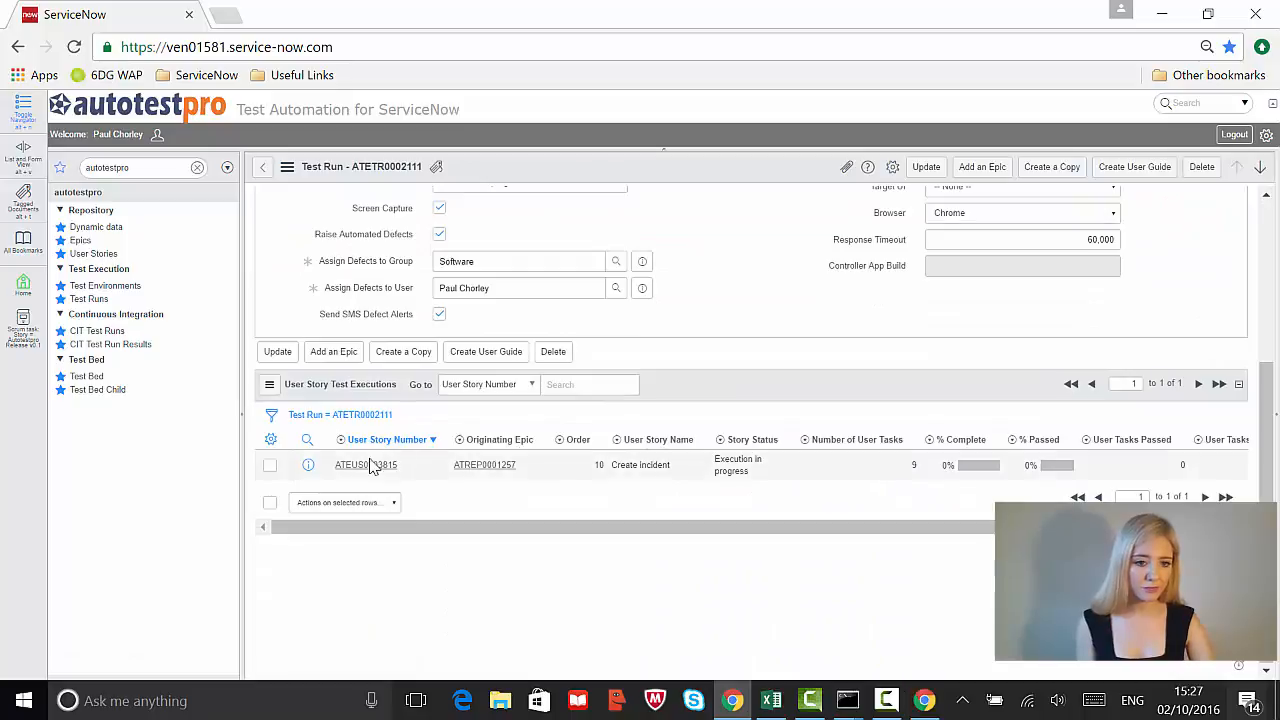
Switch to the automated test's browser window and watch it search for Create New and fill in the incident form
left_click(932, 700)
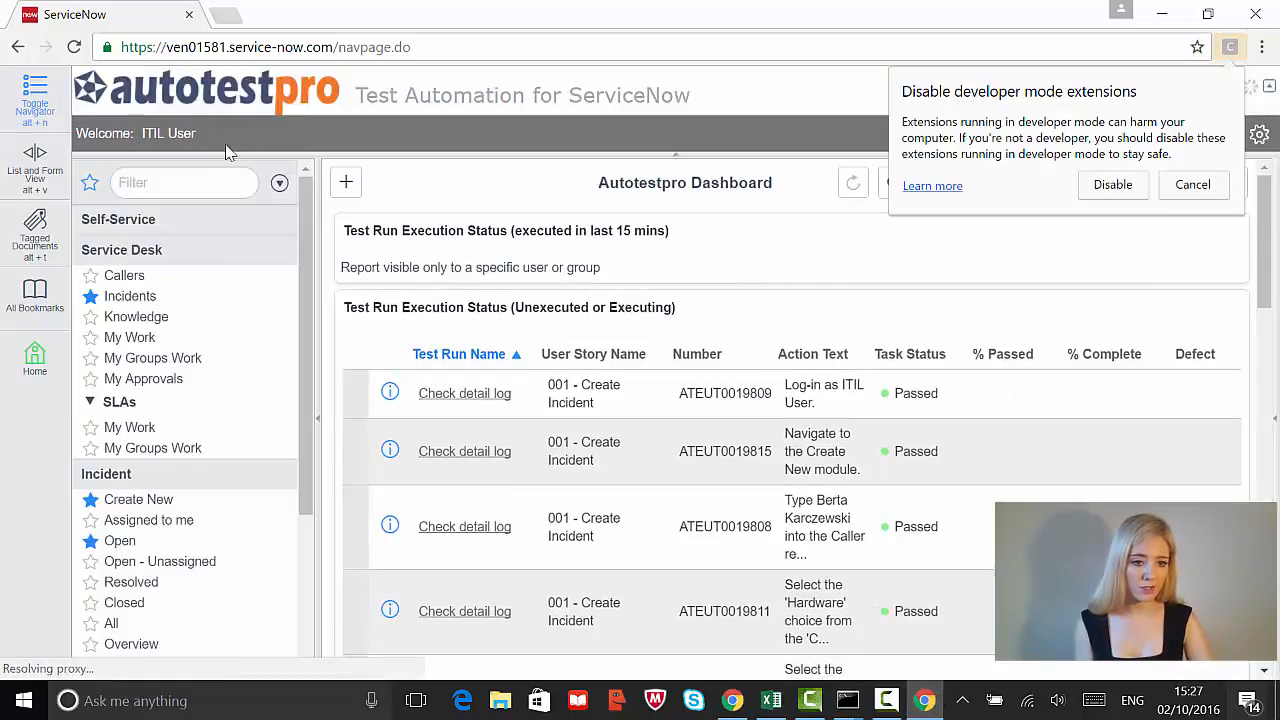
left_click(206, 182)
type("Create New")
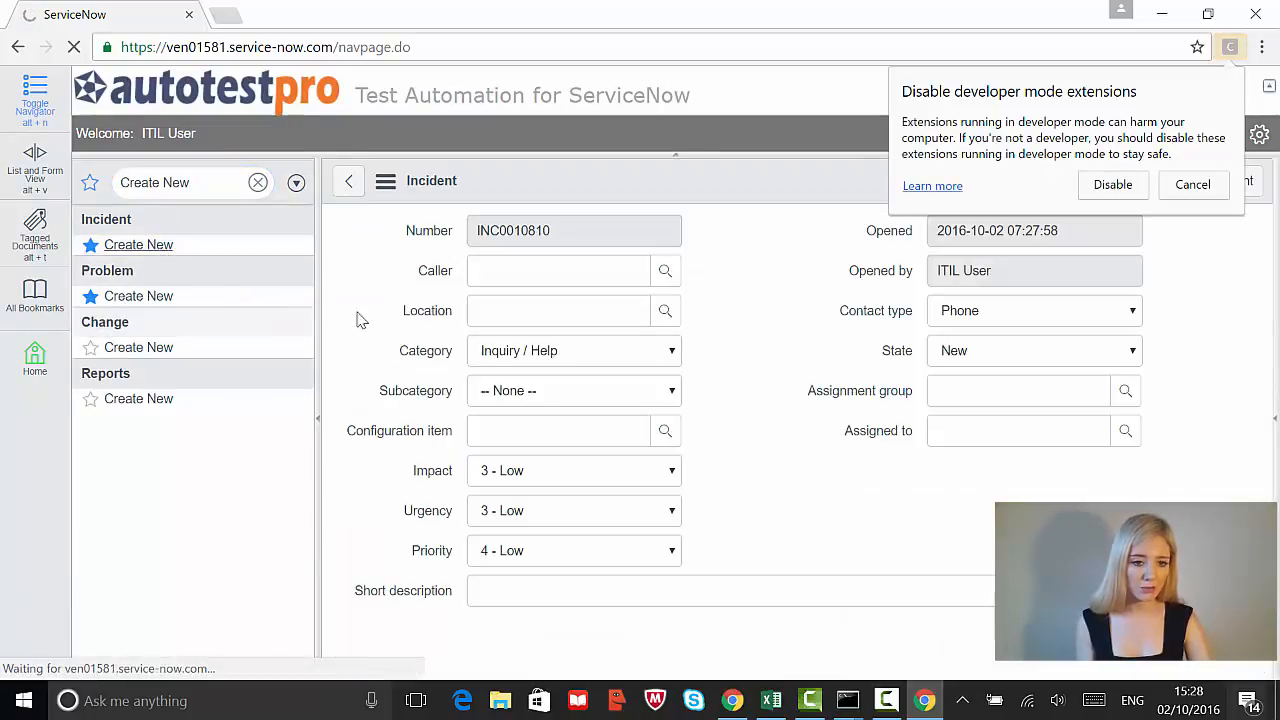
left_click(486, 280)
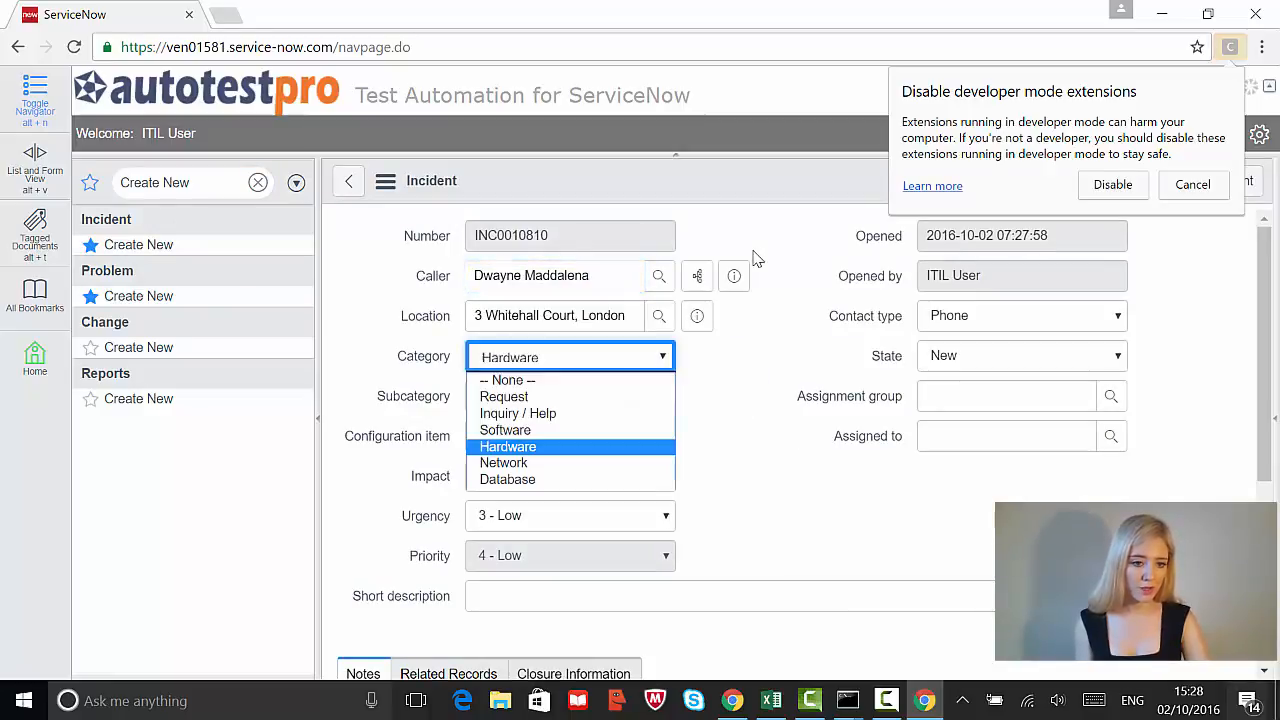
Return to the test run, open the Create incident story execution, and refresh its user task executions to follow their progress
left_click(735, 703)
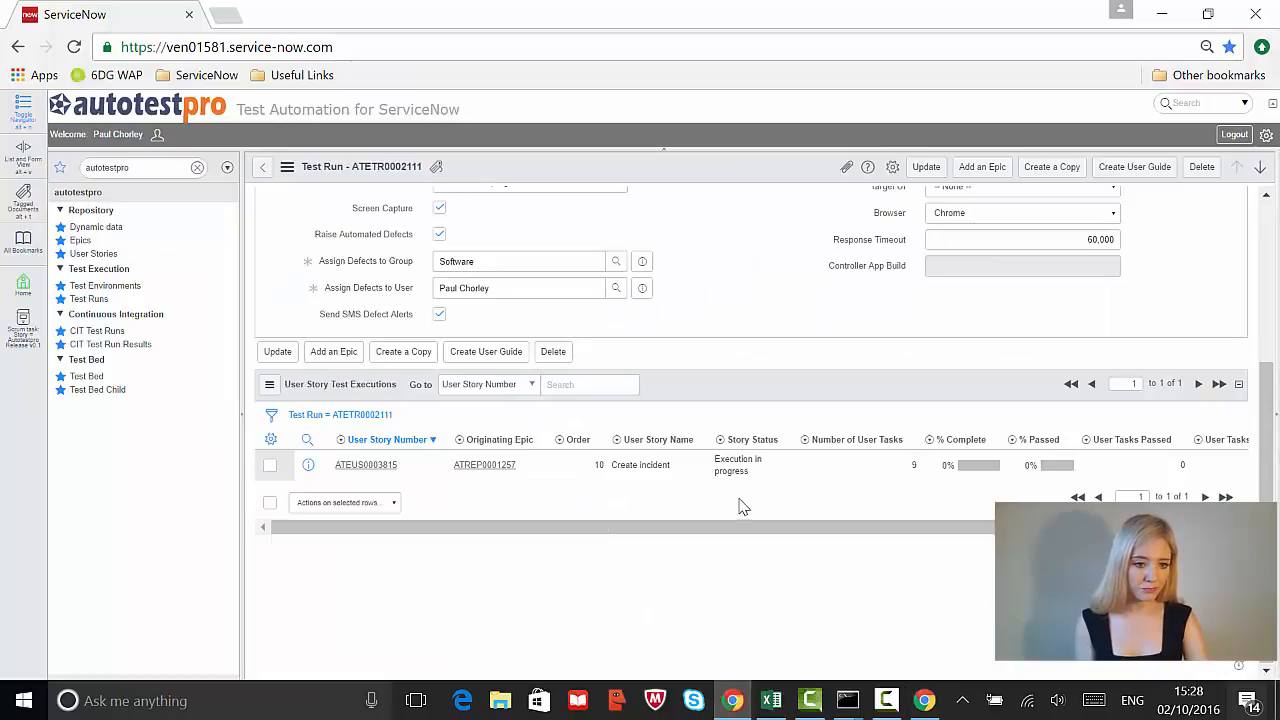
left_click(364, 466)
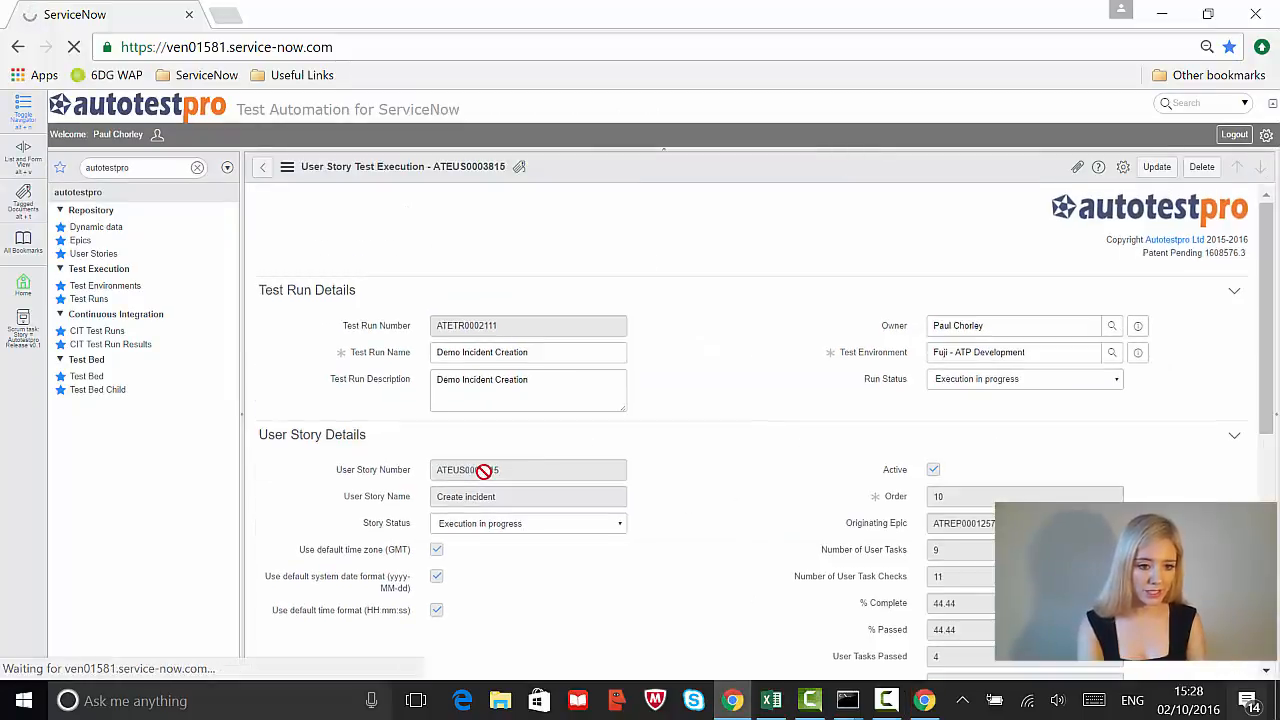
scroll(565, 450, "down", 3)
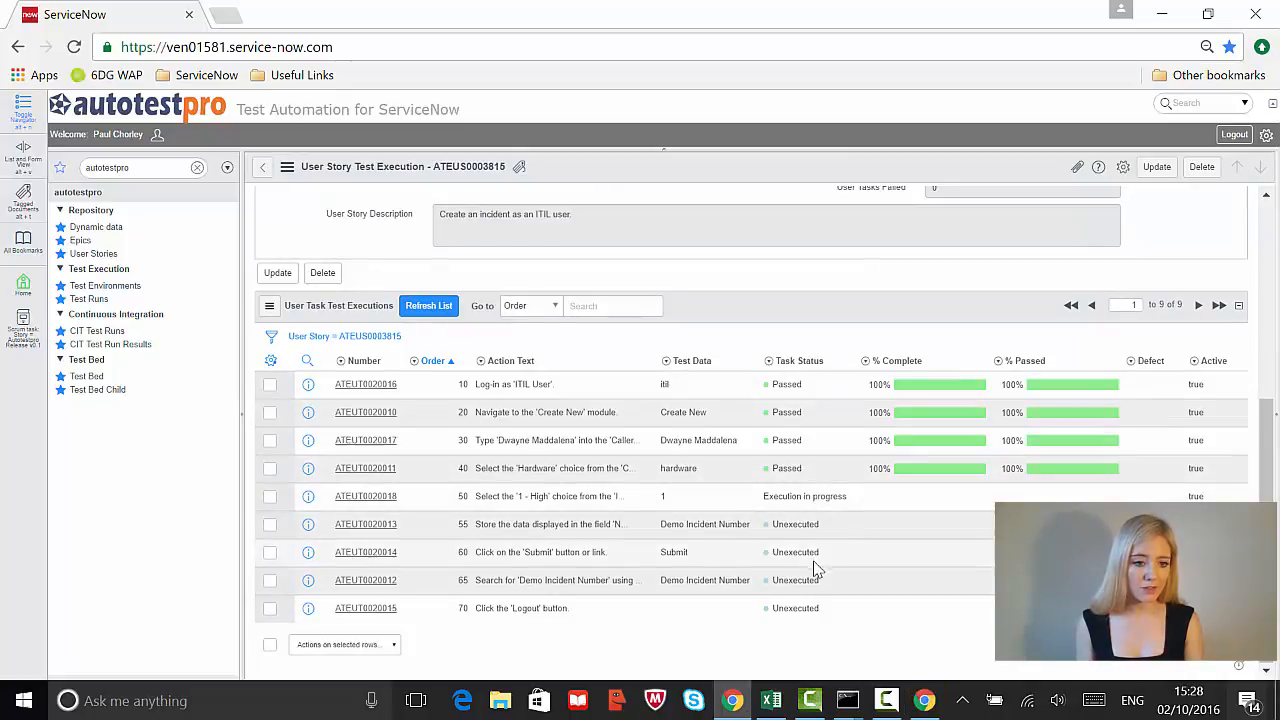
left_click(430, 308)
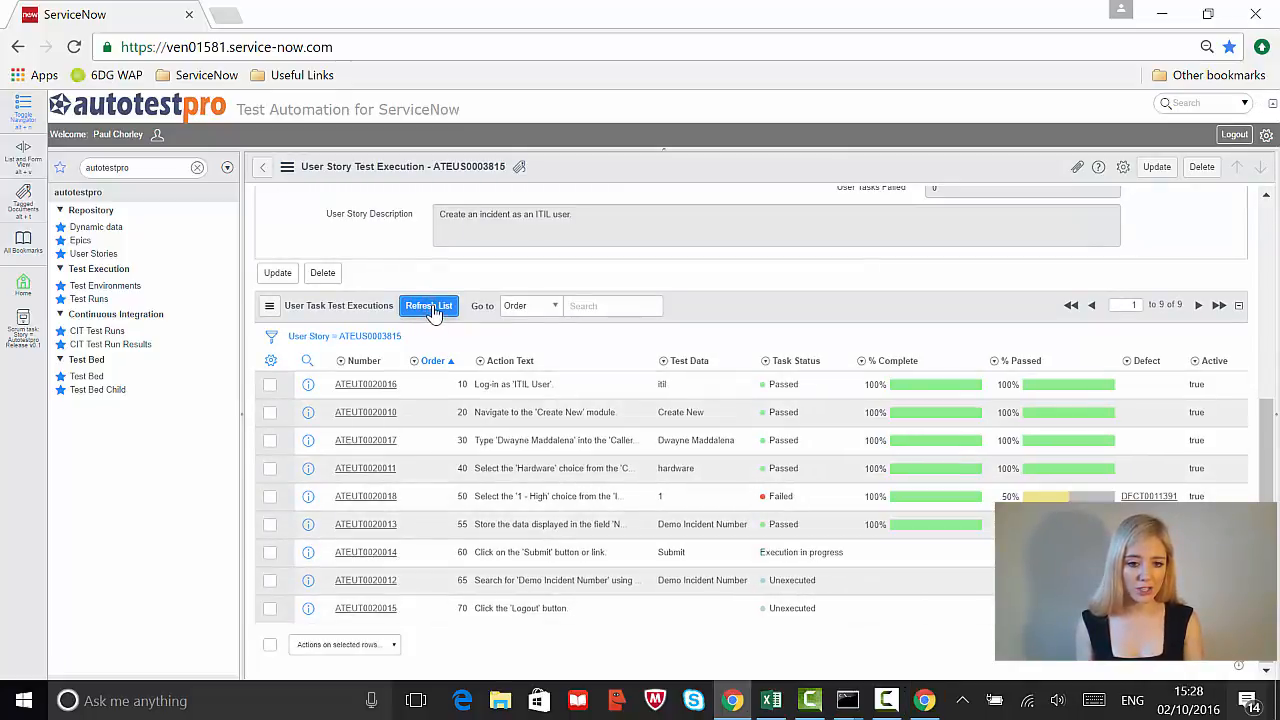
left_click(432, 309)
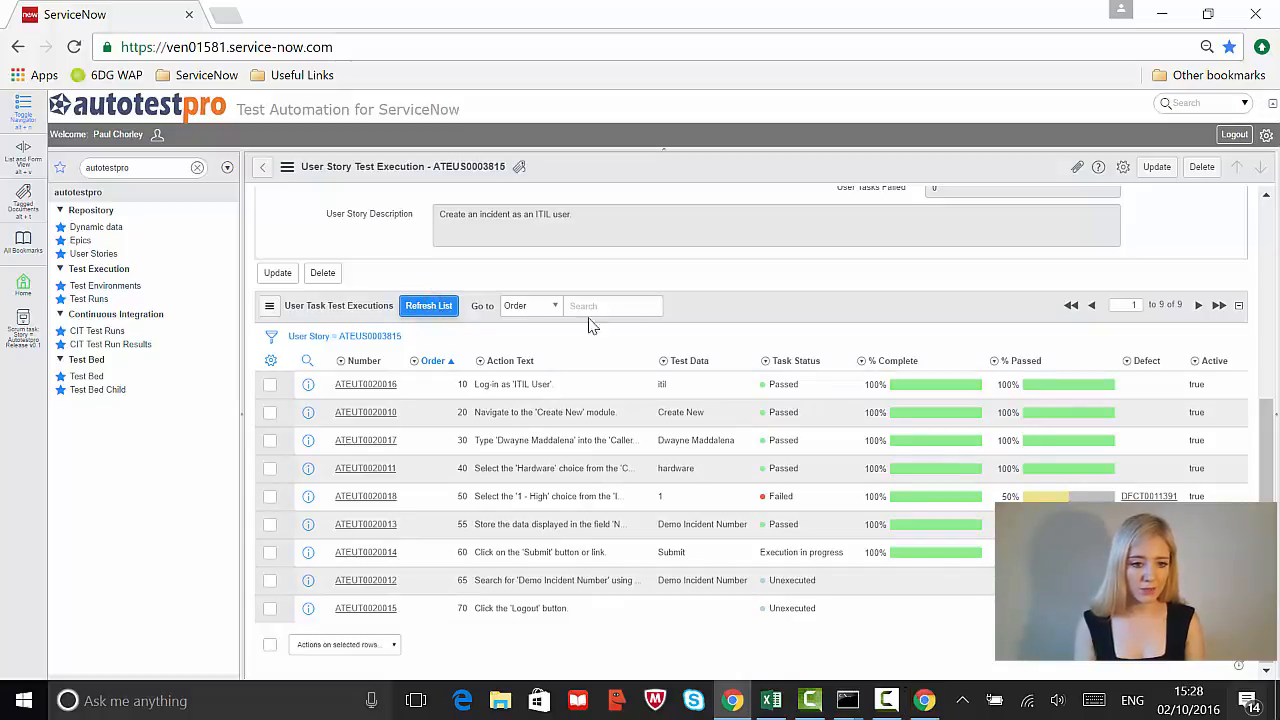
Check the automated test's browser window again, then refresh the user task executions for the final statuses
left_click(926, 706)
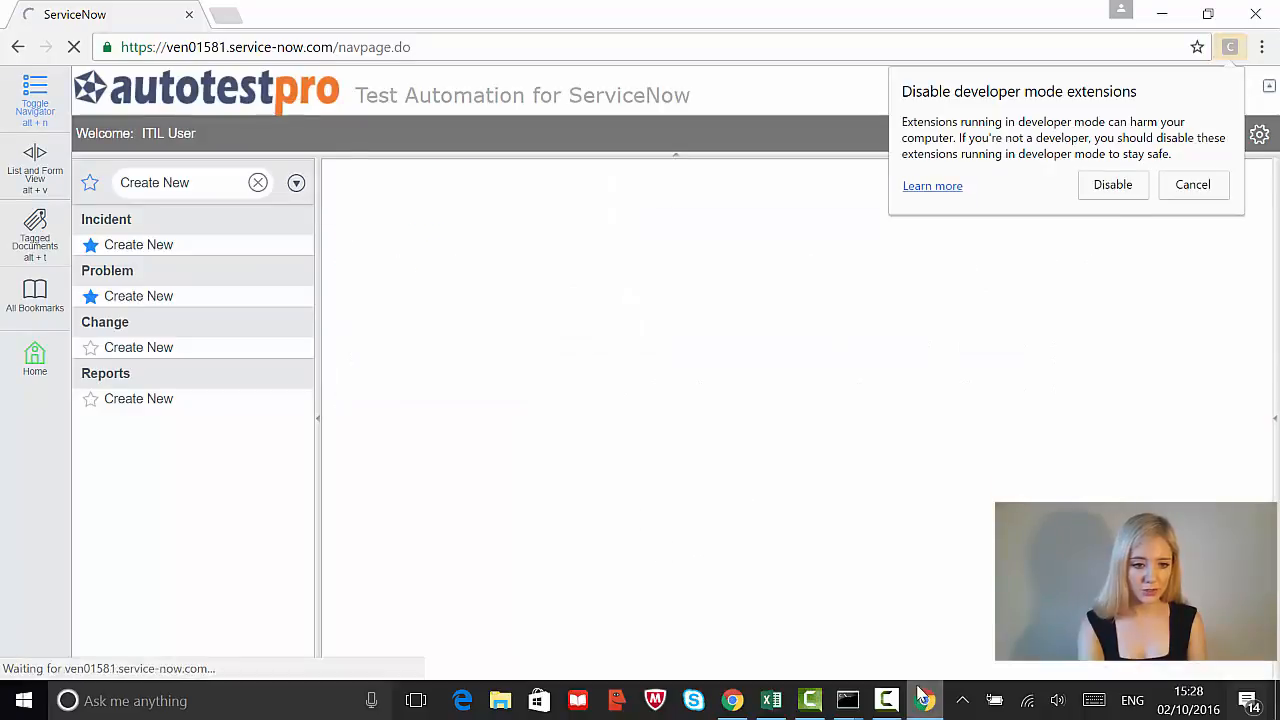
left_click(736, 702)
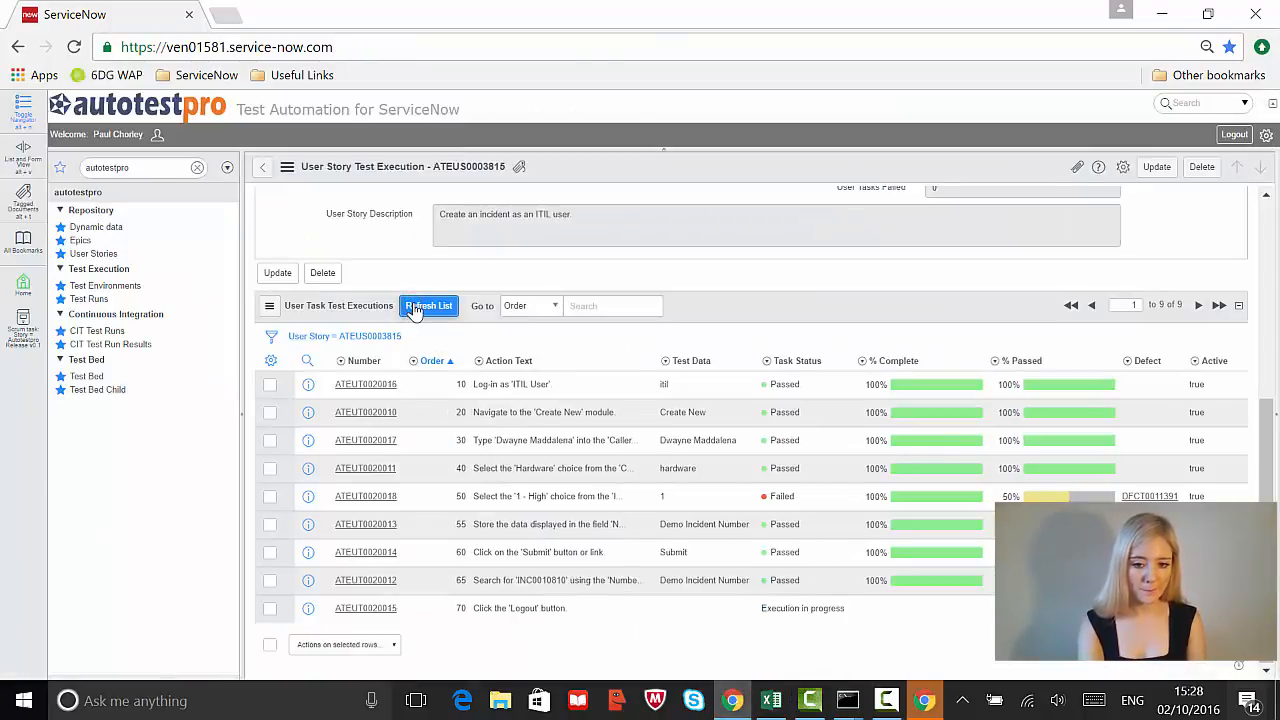
left_click(424, 308)
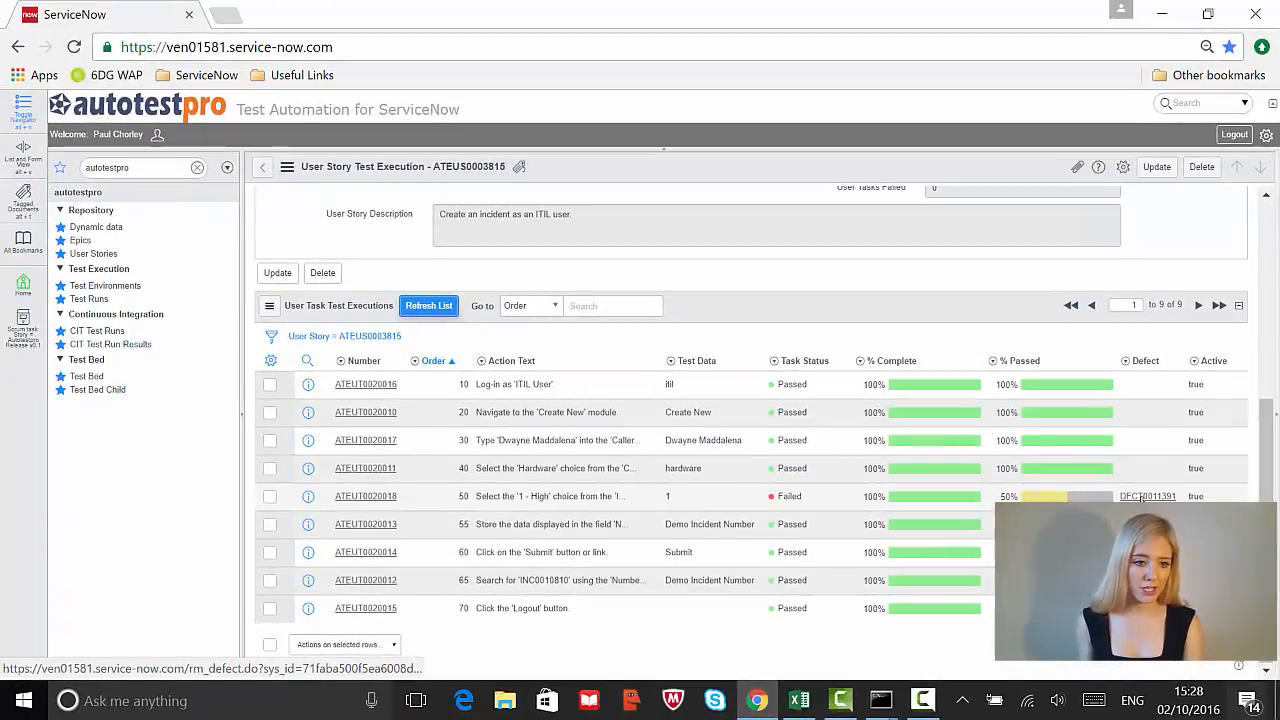
Open the defect raised by the failed Impact choice task and read its short description and failed check
left_click(1060, 378)
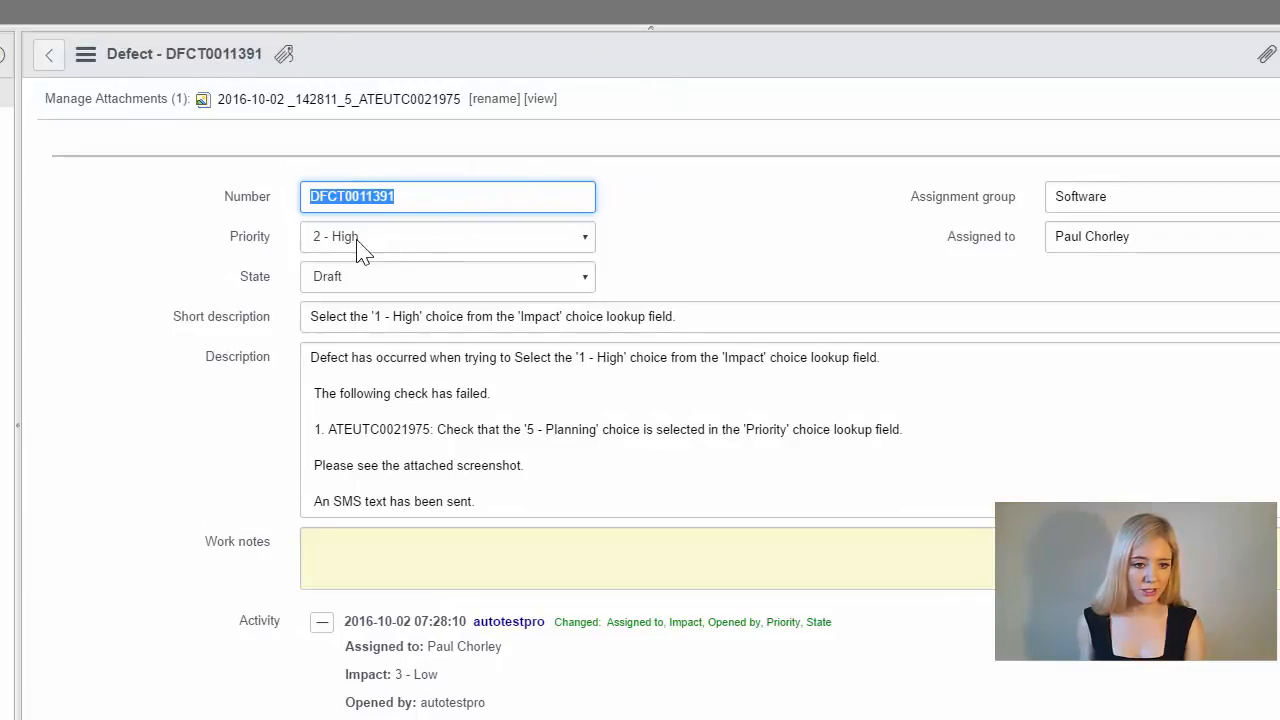
left_click_drag(309, 316, 492, 301)
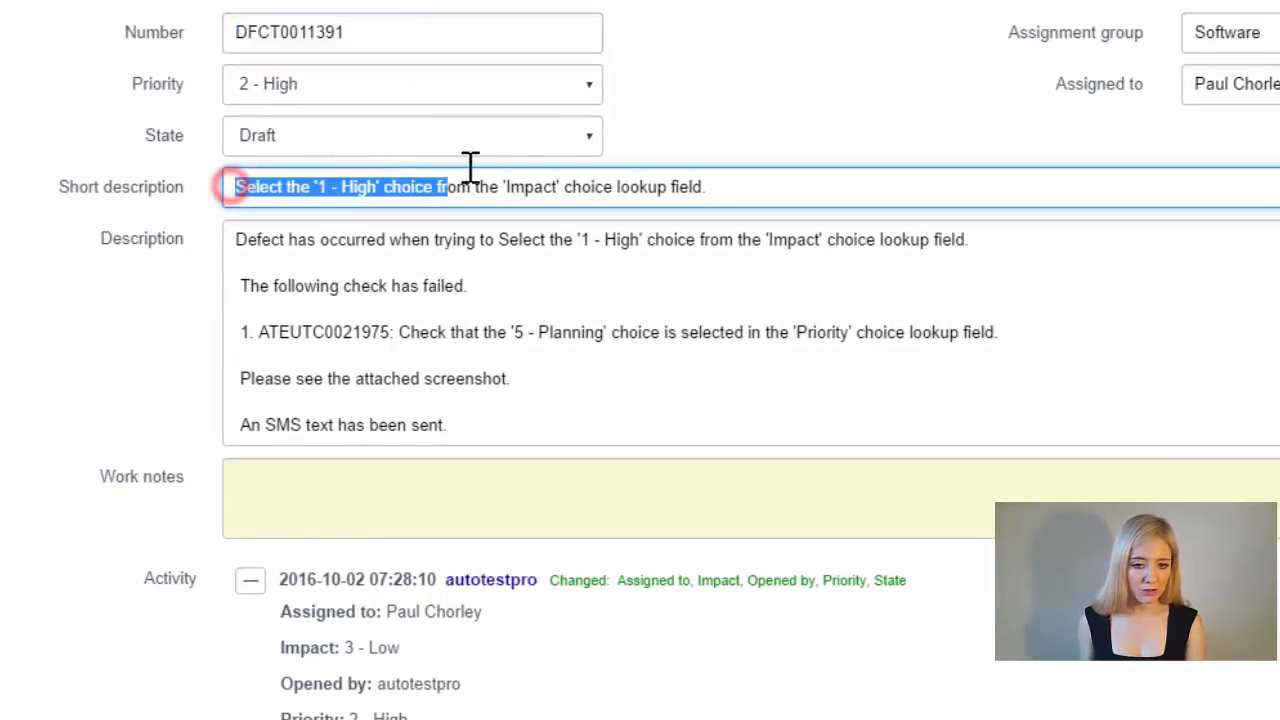
left_click_drag(470, 167, 722, 162)
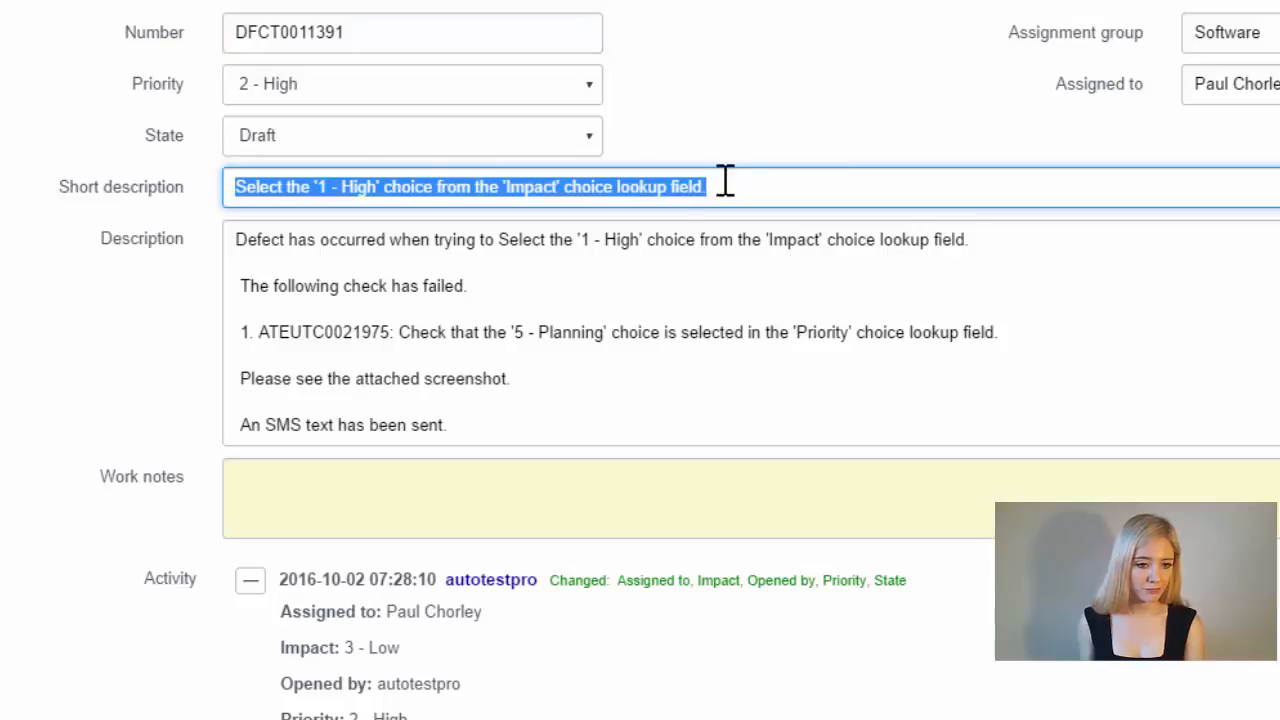
left_click_drag(237, 290, 472, 286)
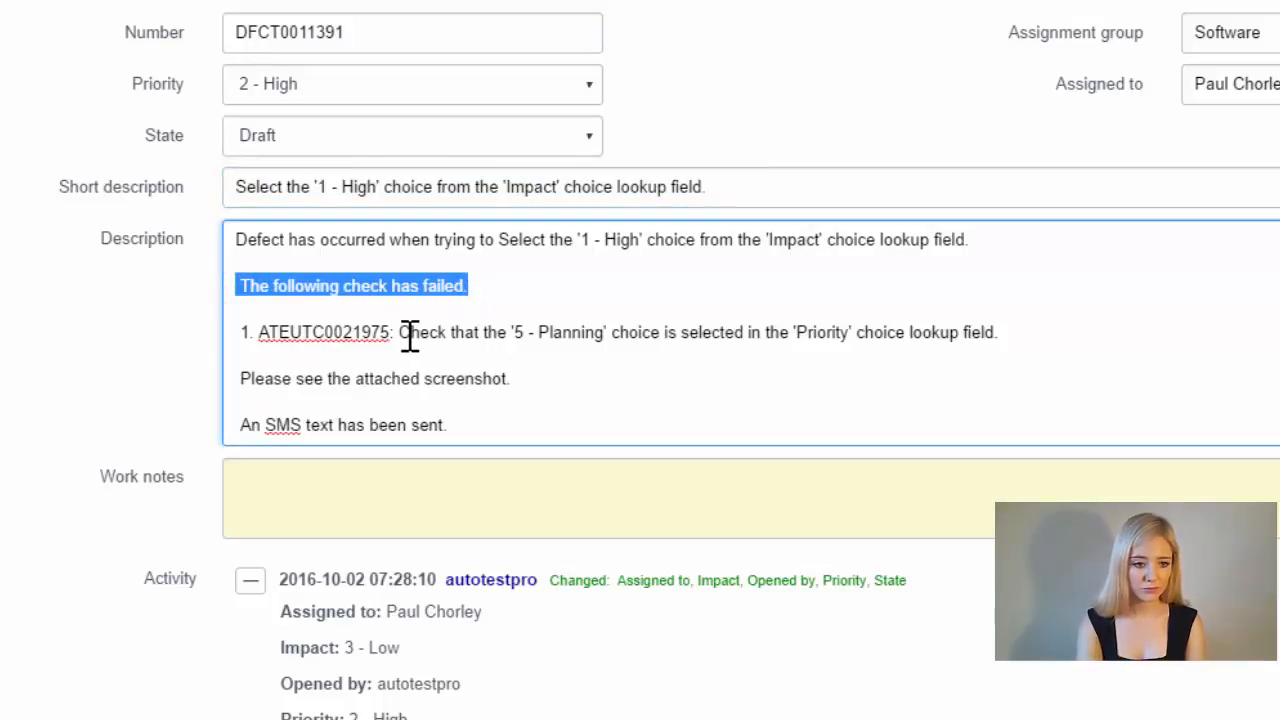
left_click_drag(399, 335, 1007, 336)
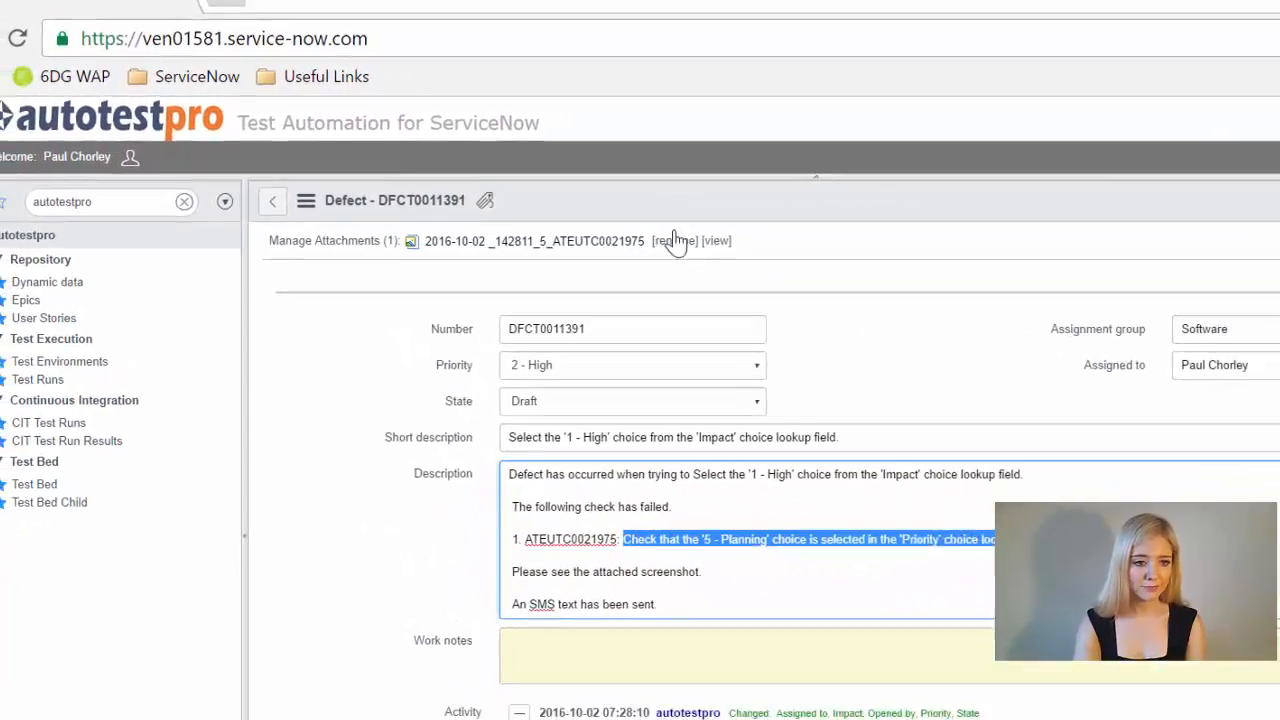
View the defect's attached screenshot, close it, and look over the defect's activity and schedule details
left_click(716, 240)
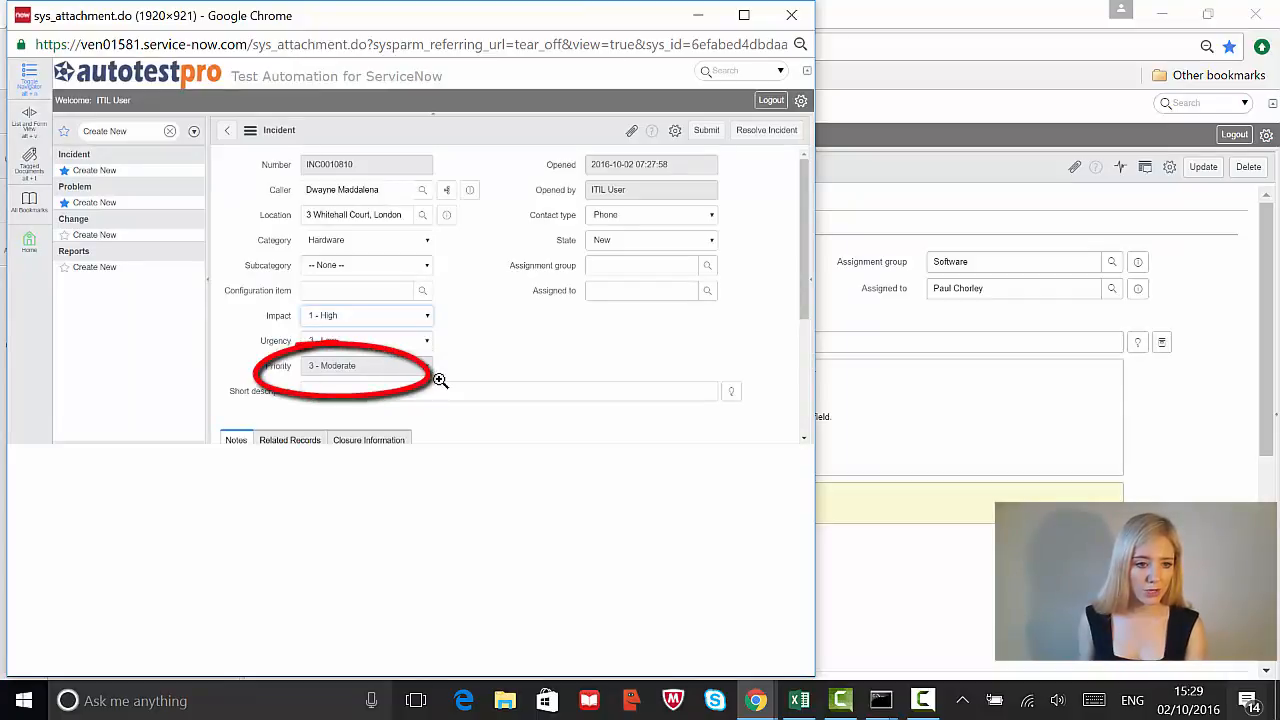
left_click(786, 16)
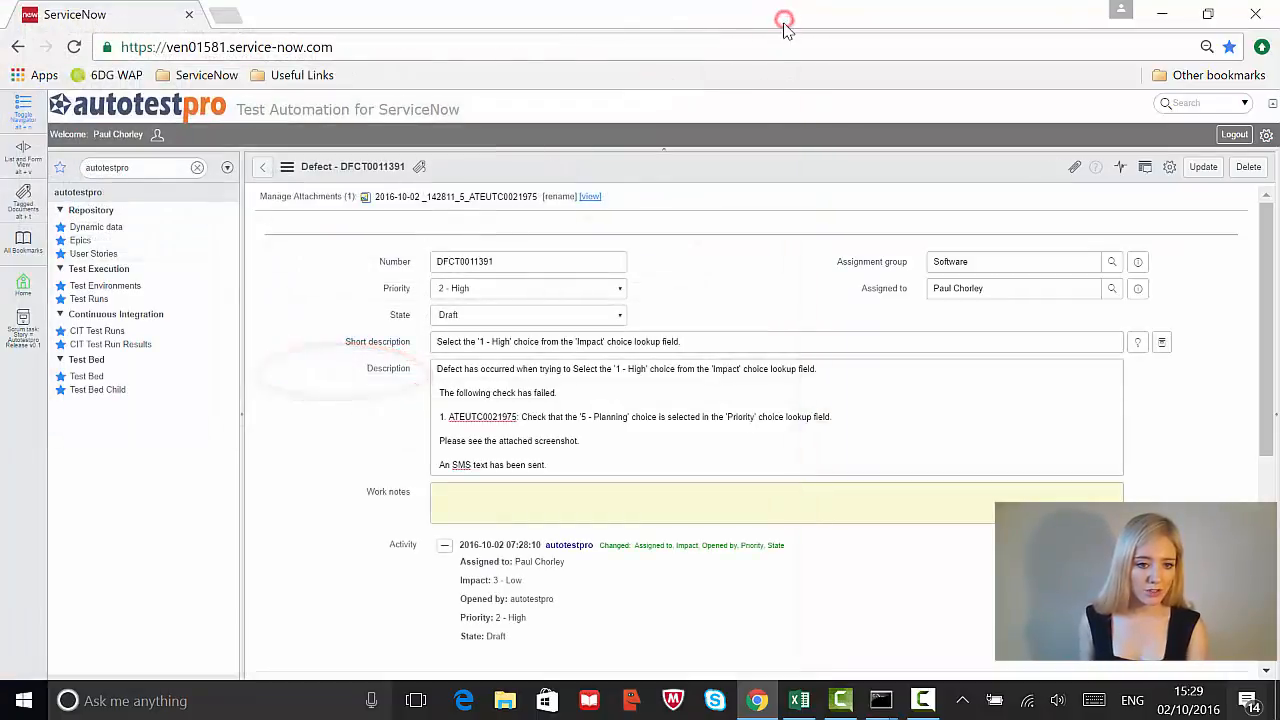
scroll(670, 322, "down", 4)
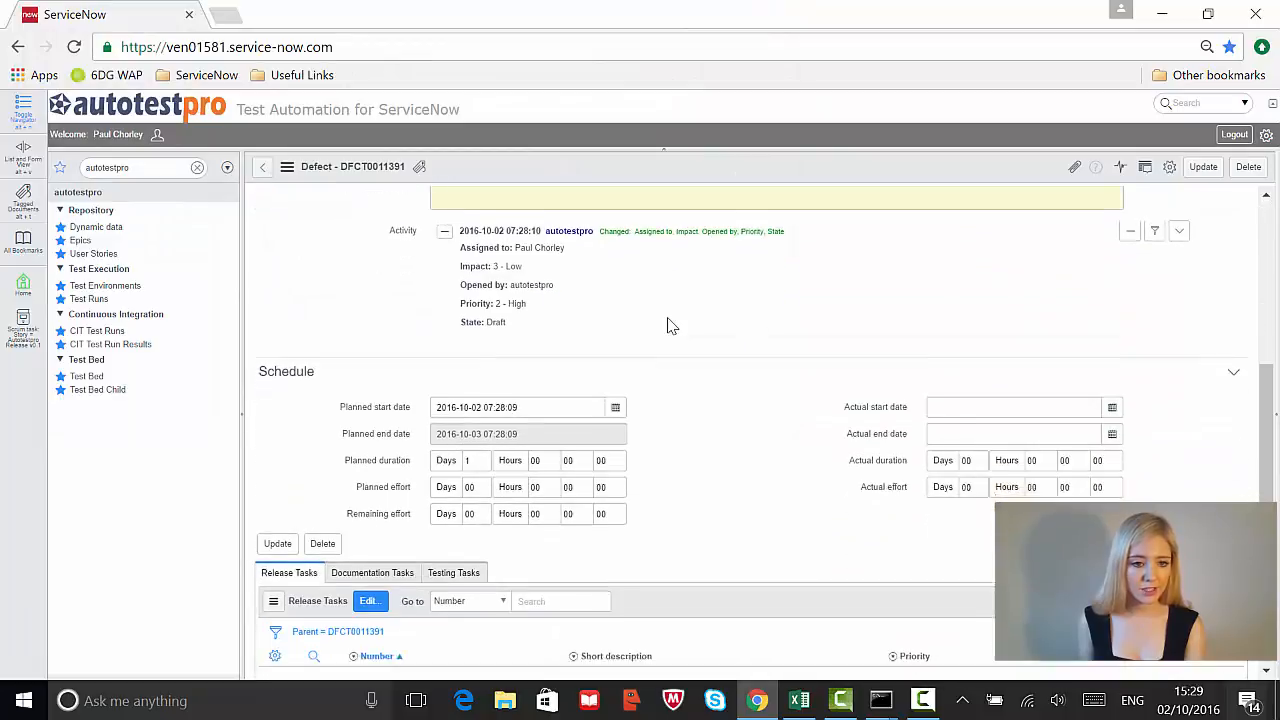
scroll(670, 327, "up", 5)
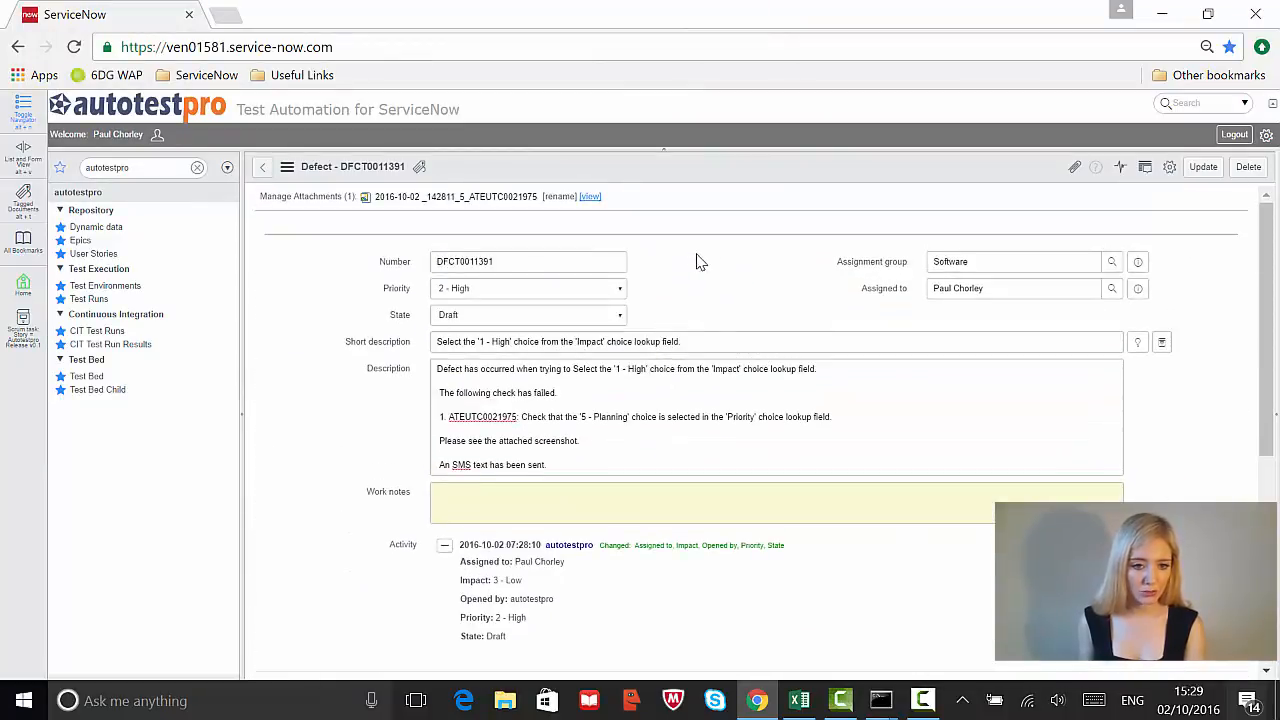
Return to the test runs list, set the home page to Autotestpro Dashboard in the settings, and open it
left_click(100, 300)
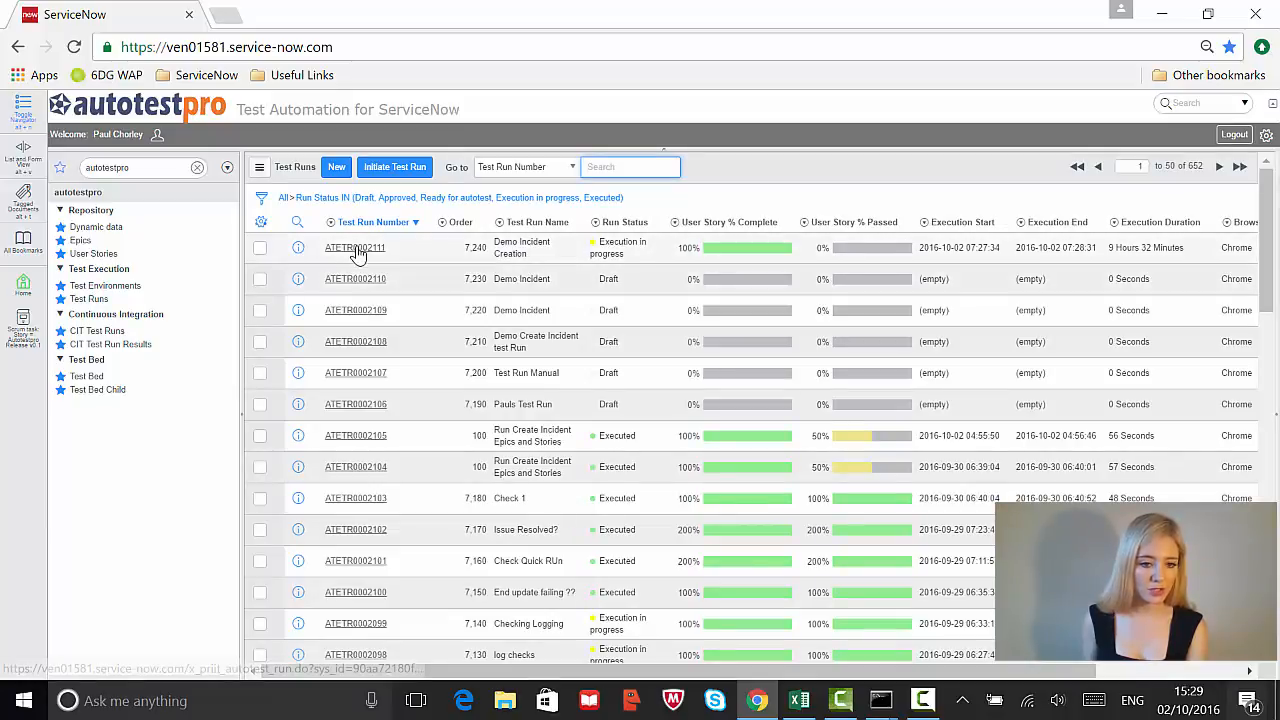
left_click(1267, 137)
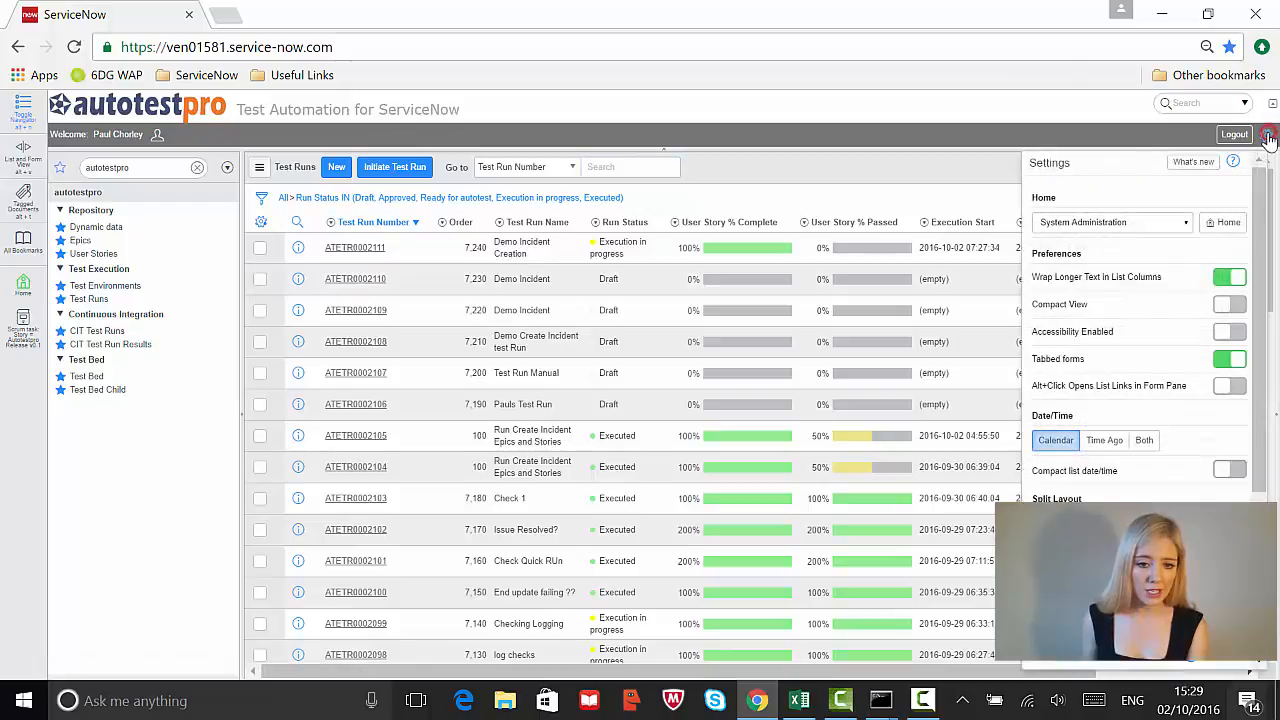
left_click(1185, 222)
left_click(1080, 243)
left_click(1228, 223)
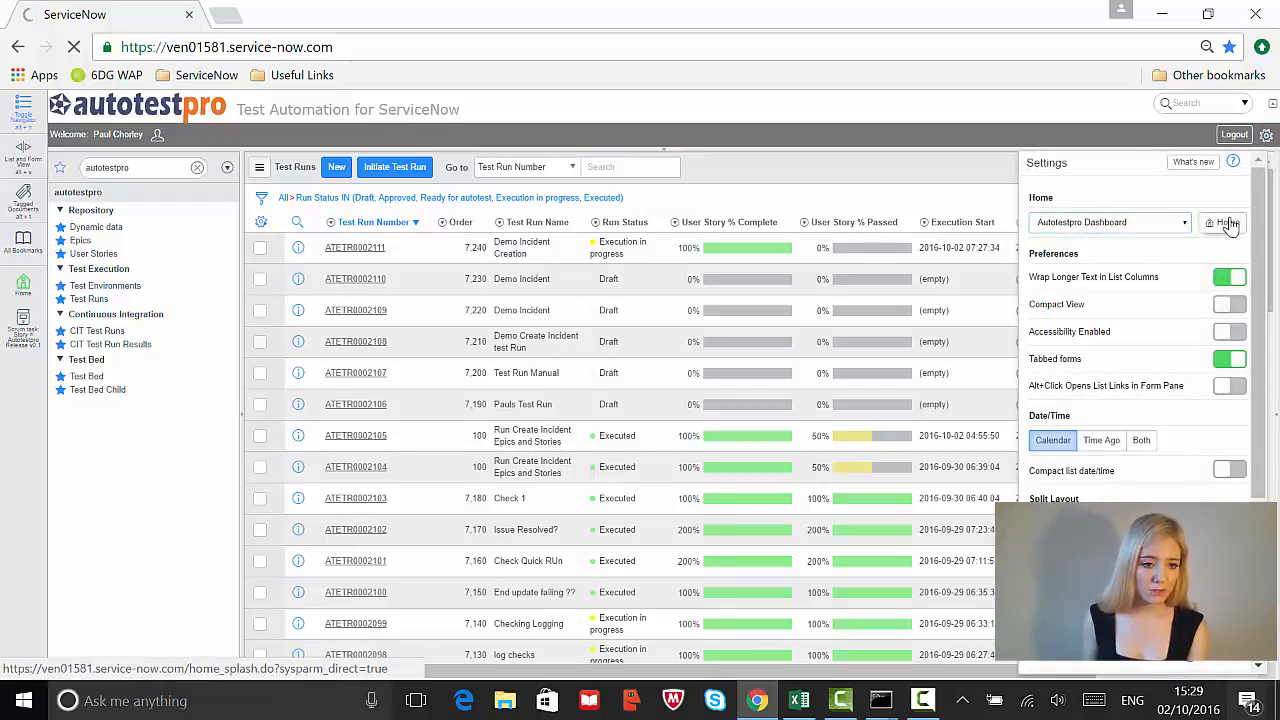
left_click(1267, 136)
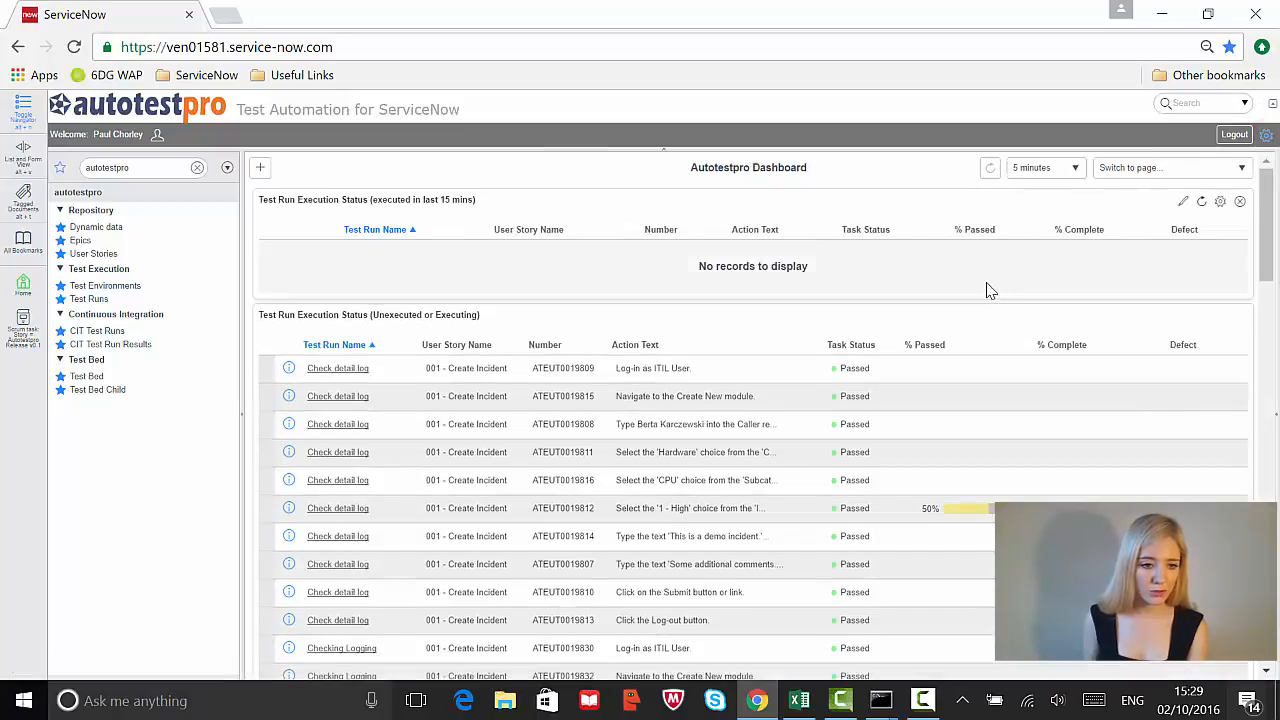
Review the dashboard's test run execution lists, today's task-level status chart and the all-time test run status chart and table
scroll(987, 290, "down", 5)
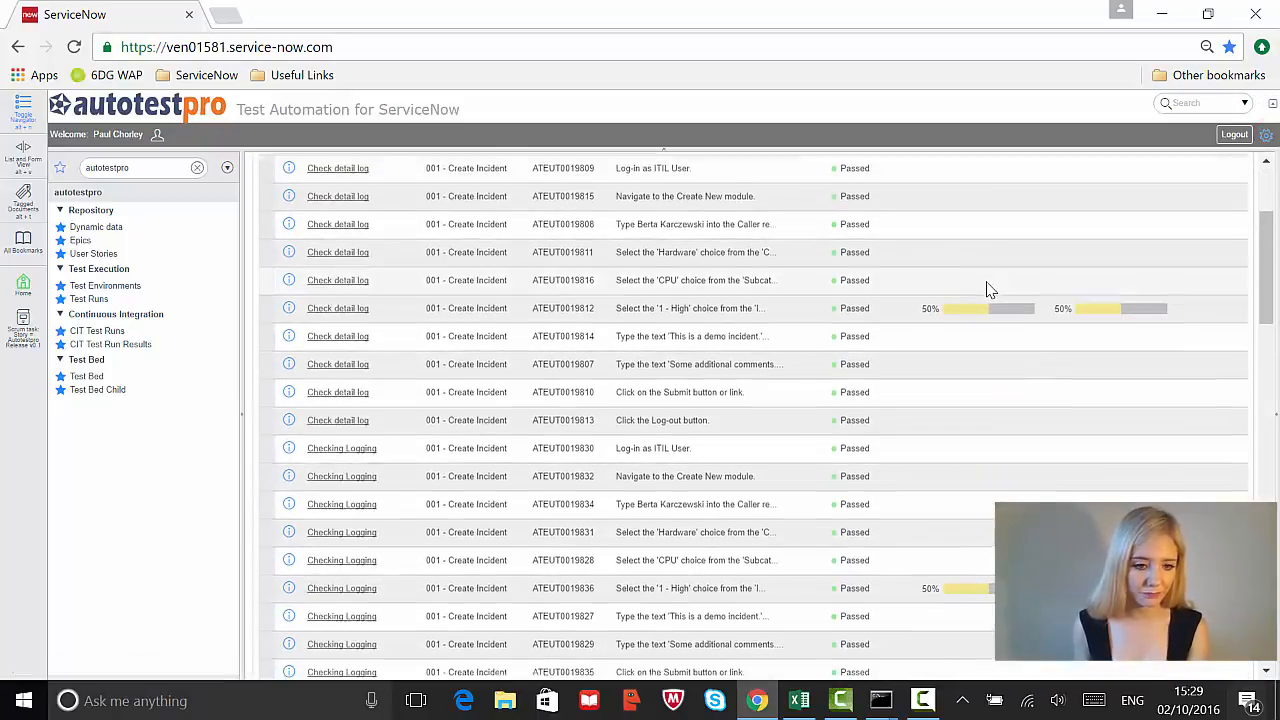
scroll(987, 290, "down", 10)
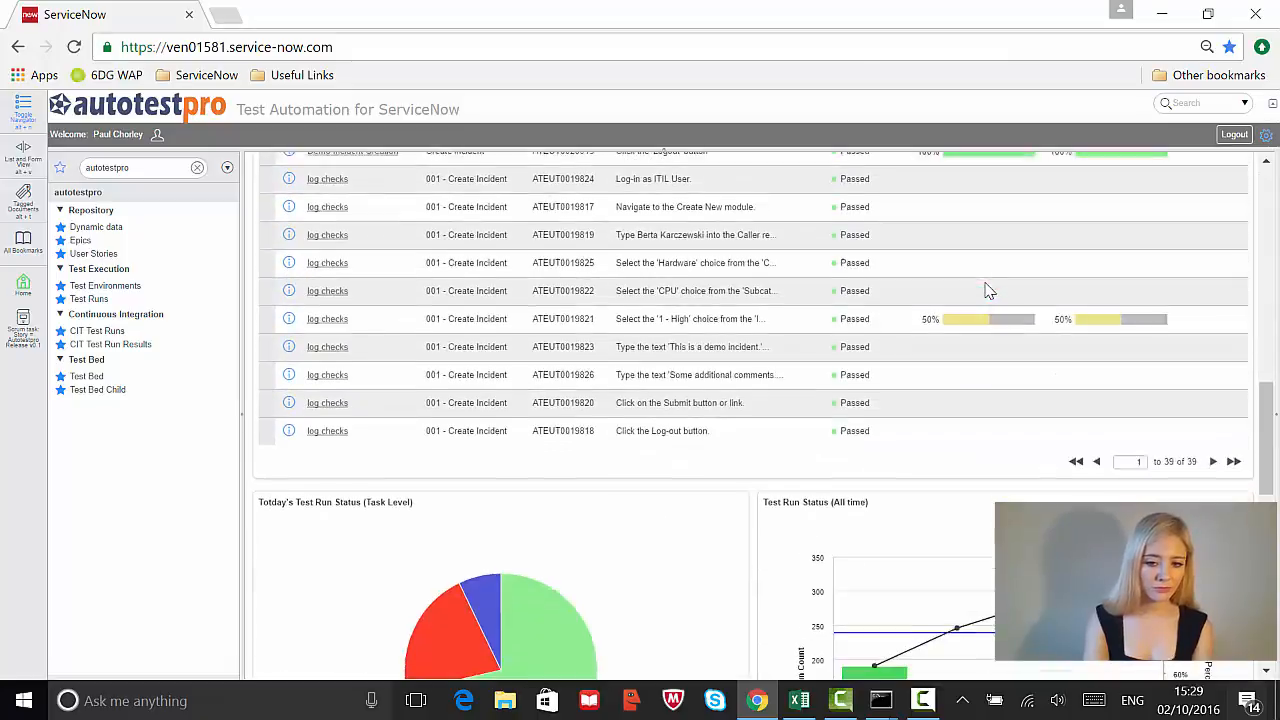
scroll(987, 290, "down", 2)
scroll(957, 296, "down", 3)
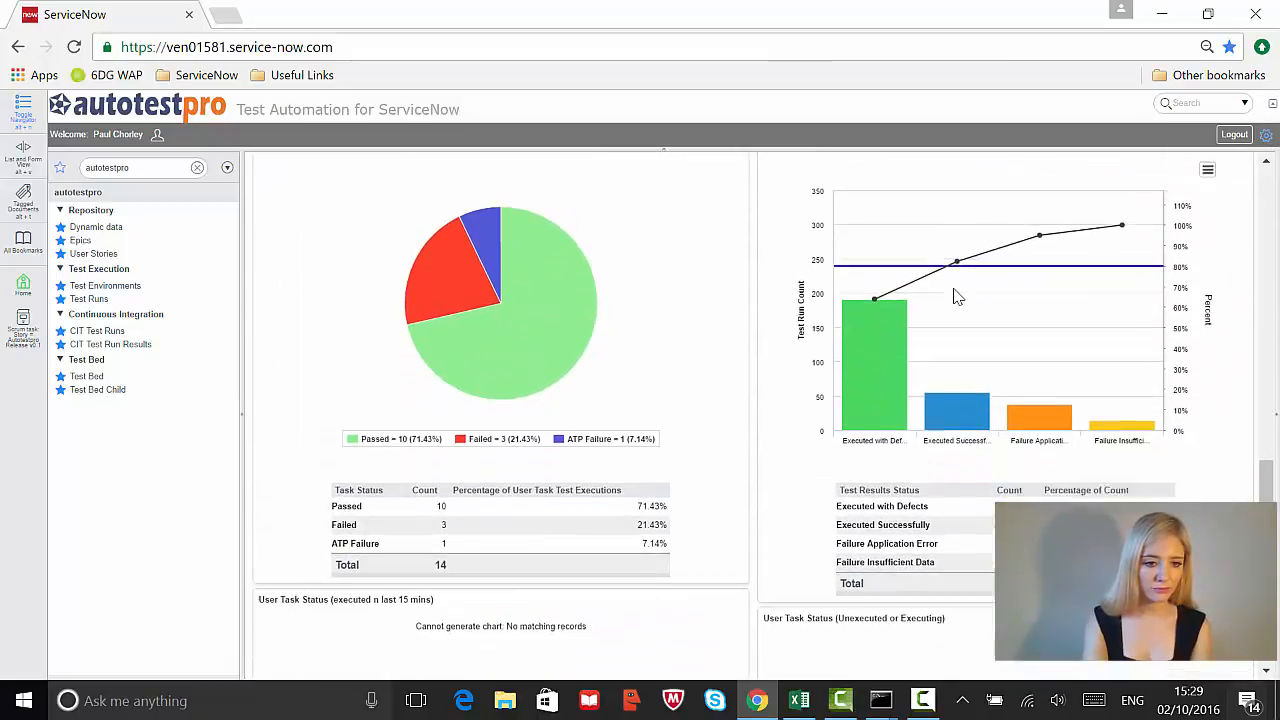
scroll(919, 291, "up", 3)
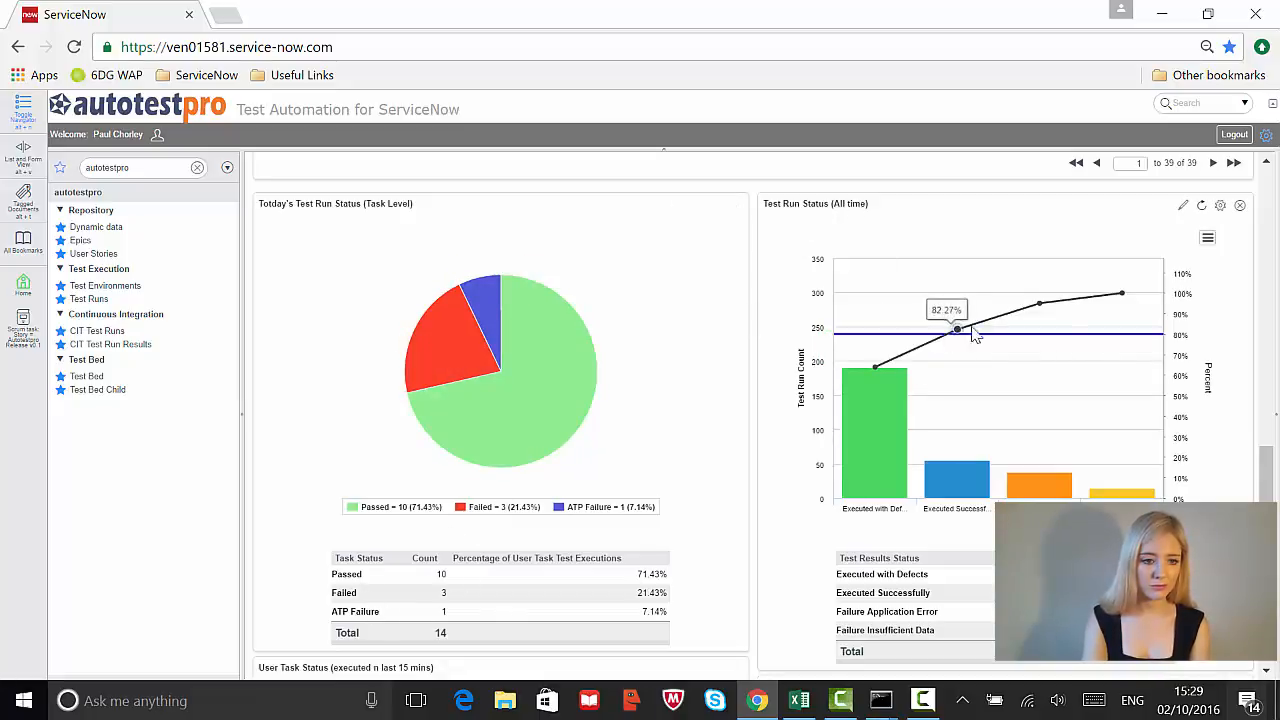
scroll(1100, 340, "down", 4)
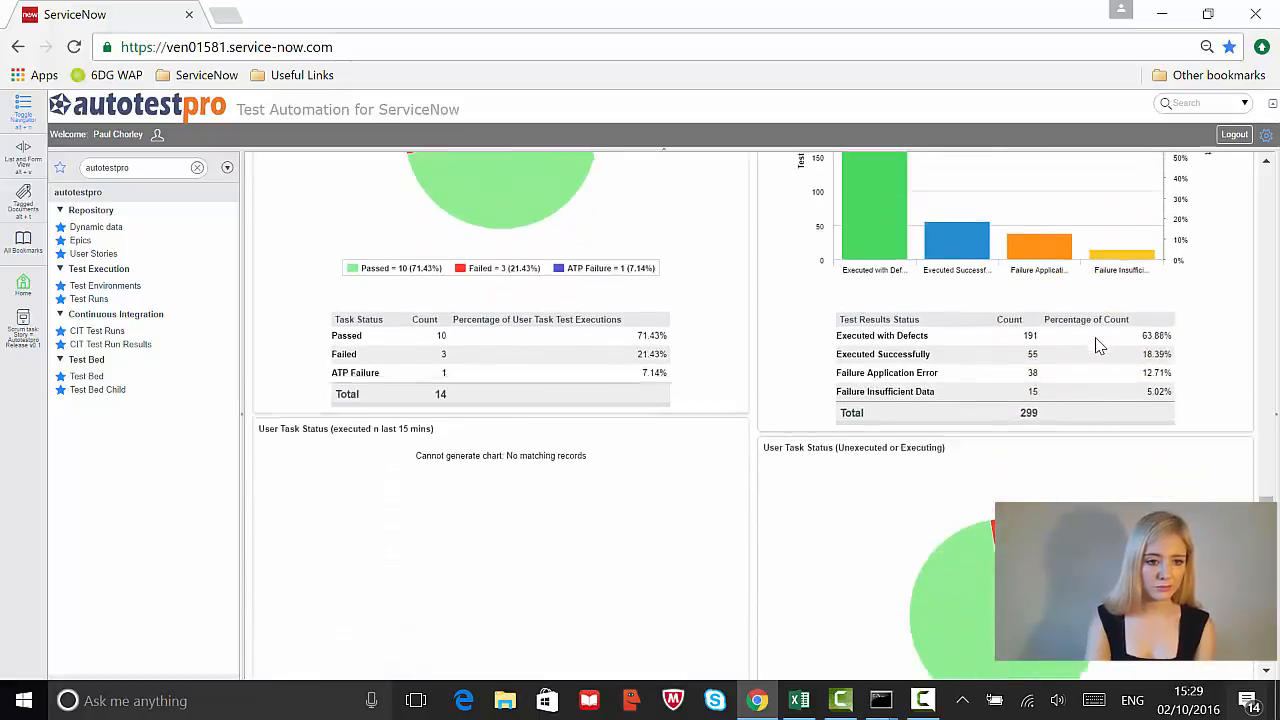
Drill into the failed slice of the User Task Status (Unexecuted or Executing) chart and open the failed task execution
mouse_move(990, 412)
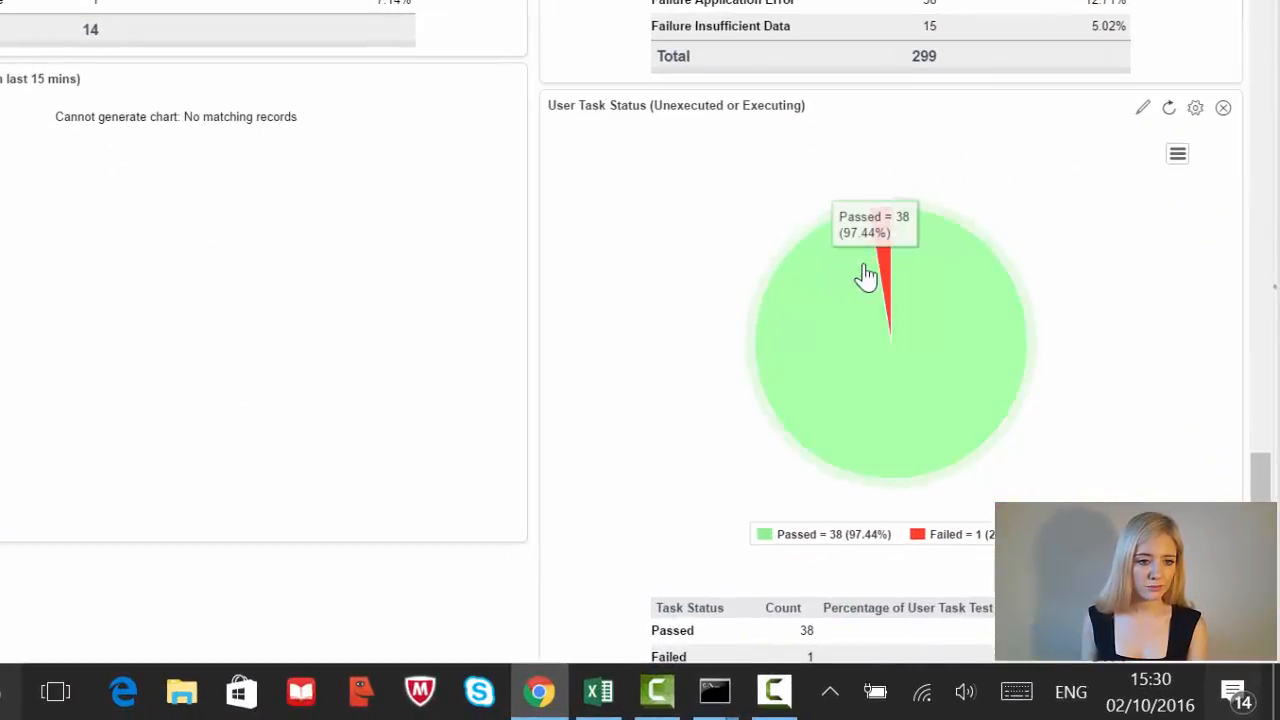
left_click(885, 265)
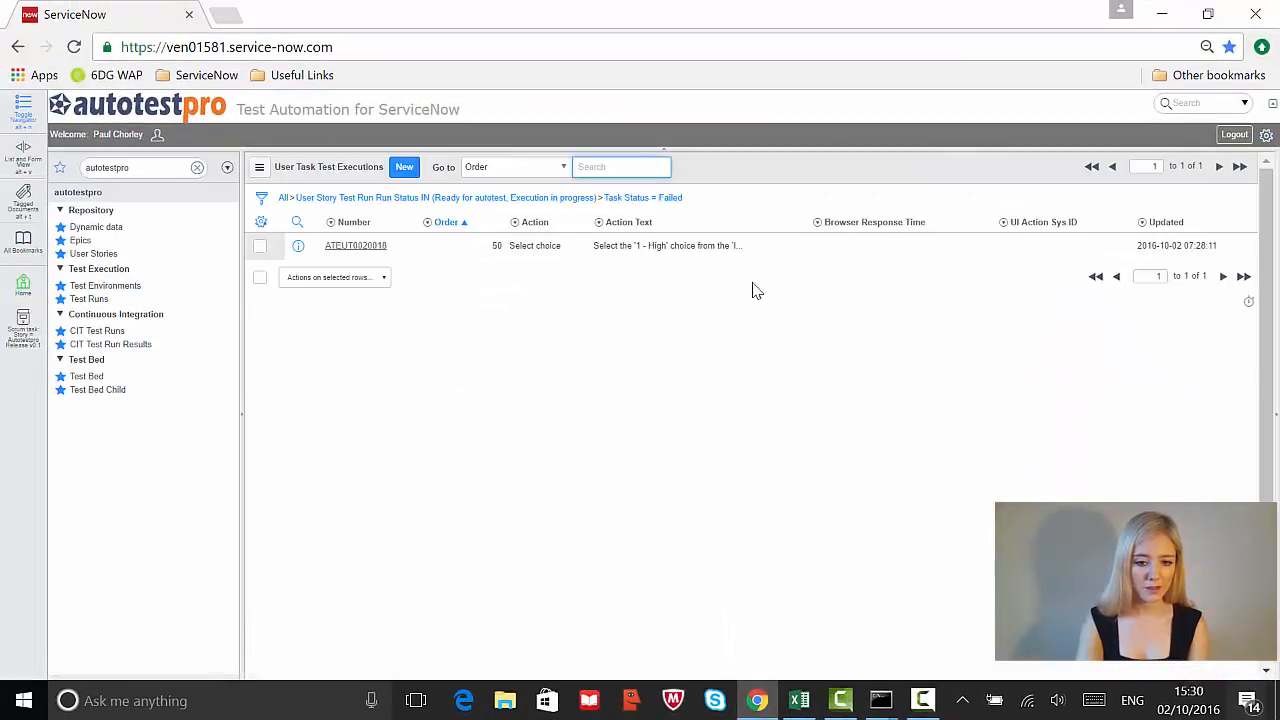
left_click(358, 248)
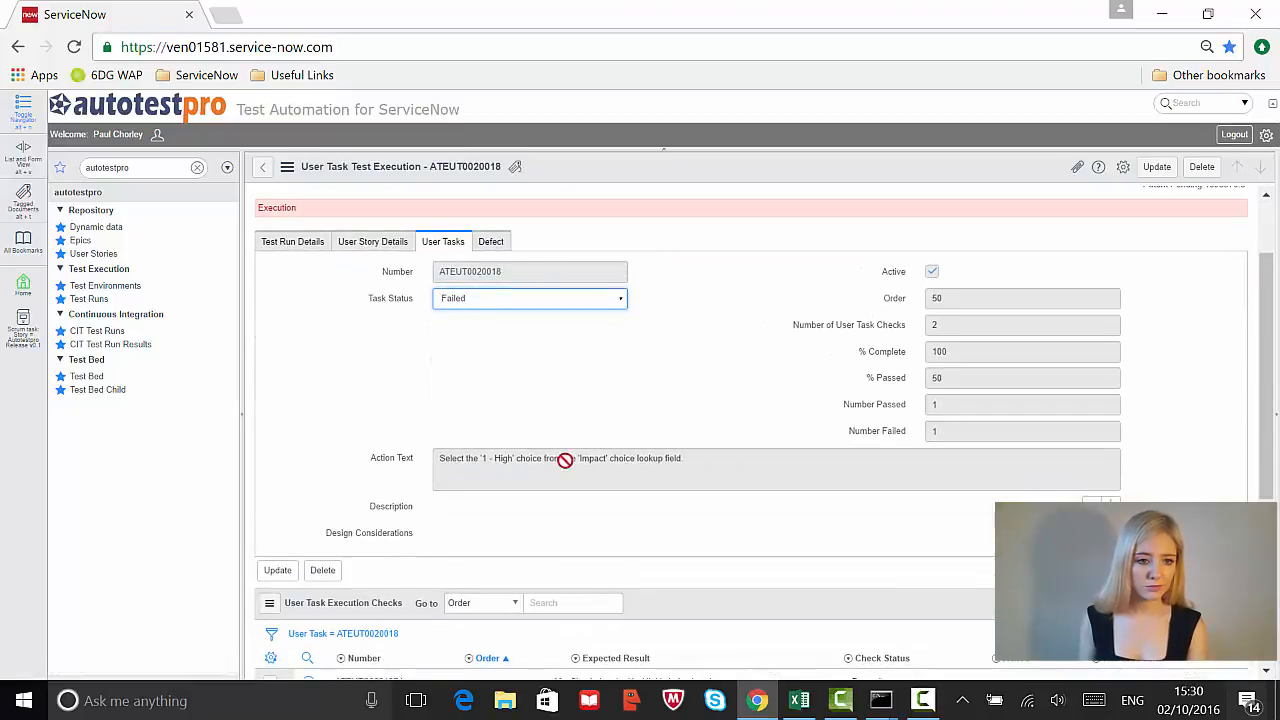
Review the failed task execution's user task checks, then view its attached screenshot and close it
scroll(707, 446, "down", 1)
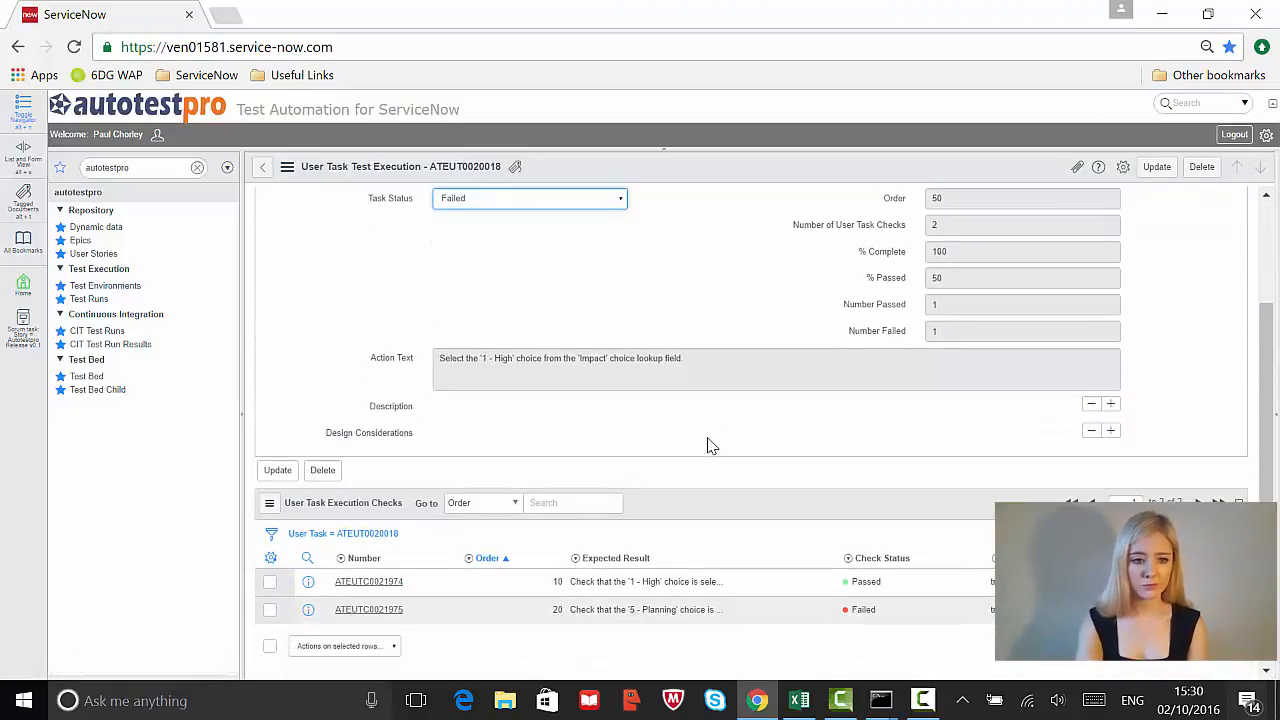
scroll(728, 552, "up", 2)
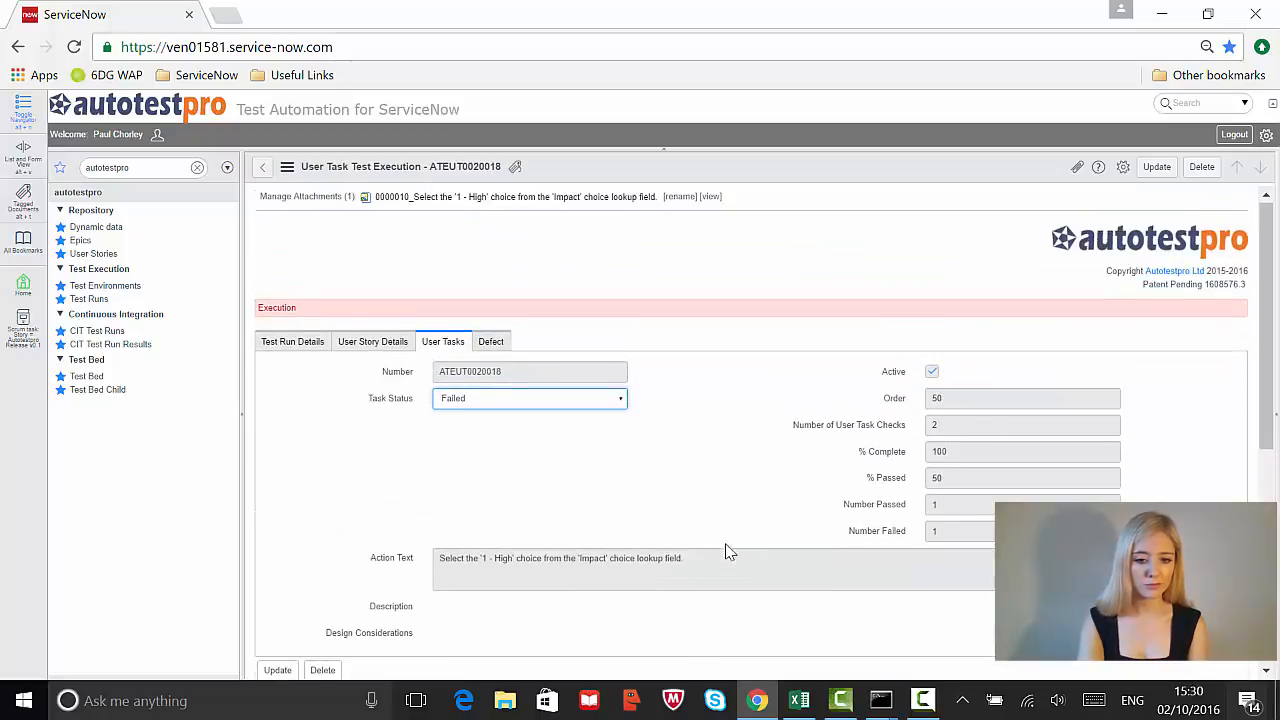
left_click(711, 197)
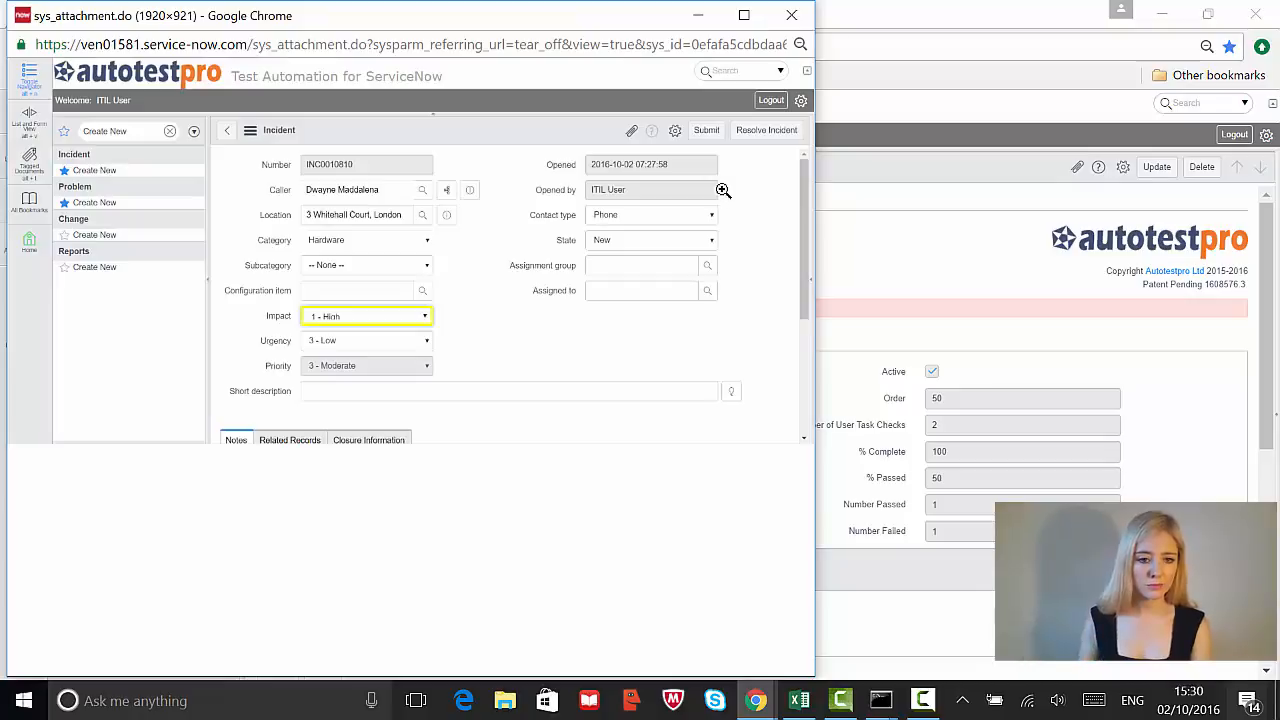
left_click(792, 16)
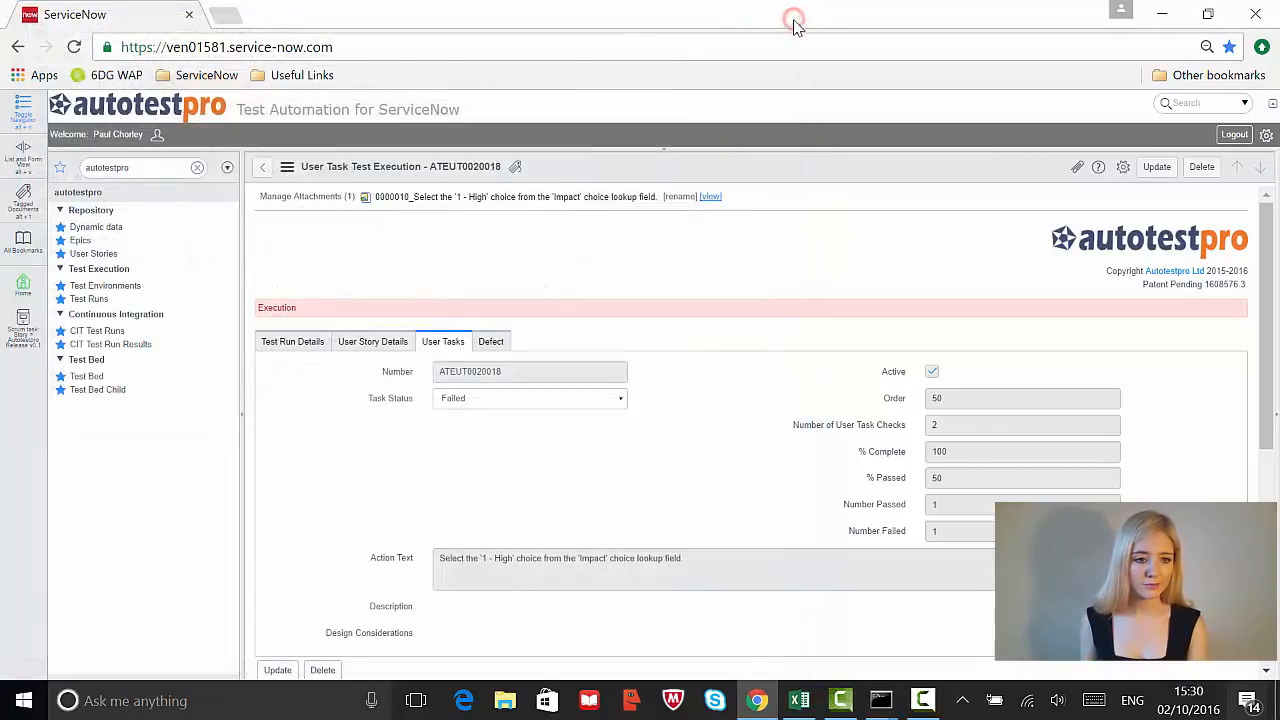
Create a user guide from the Demo Incident Creation test run in the Knowledge knowledge base
left_click(90, 299)
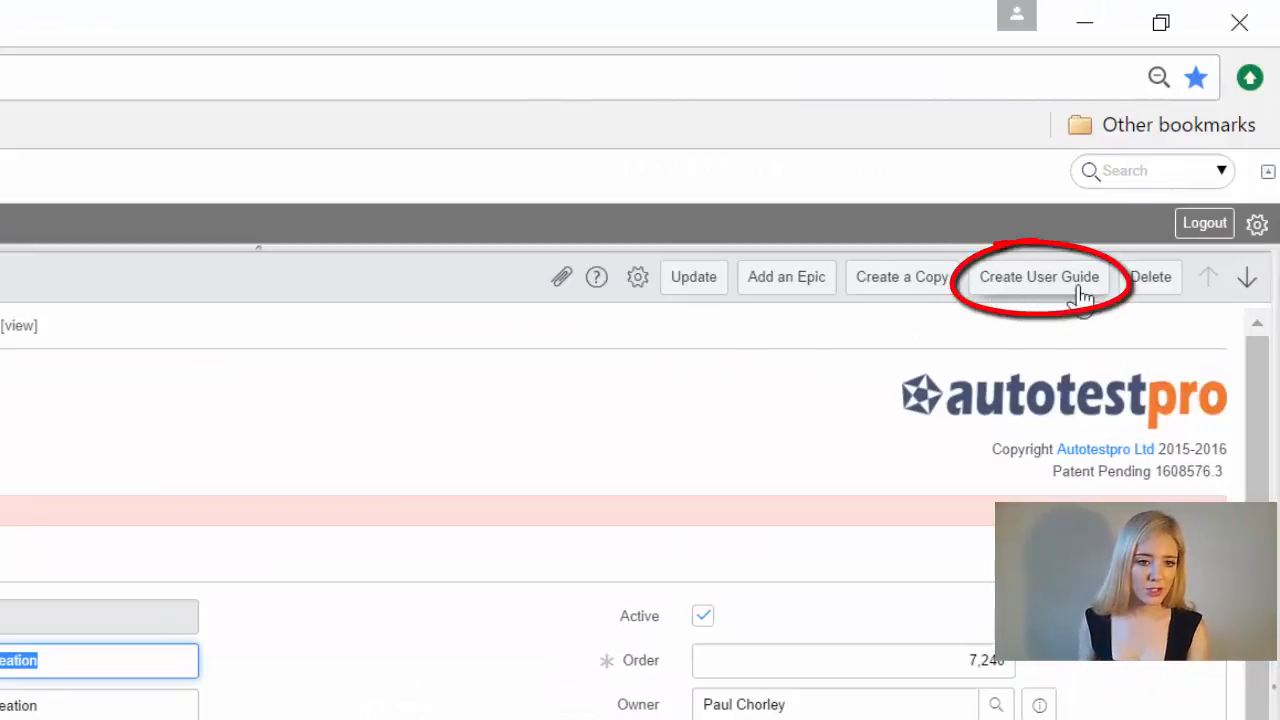
left_click(1030, 285)
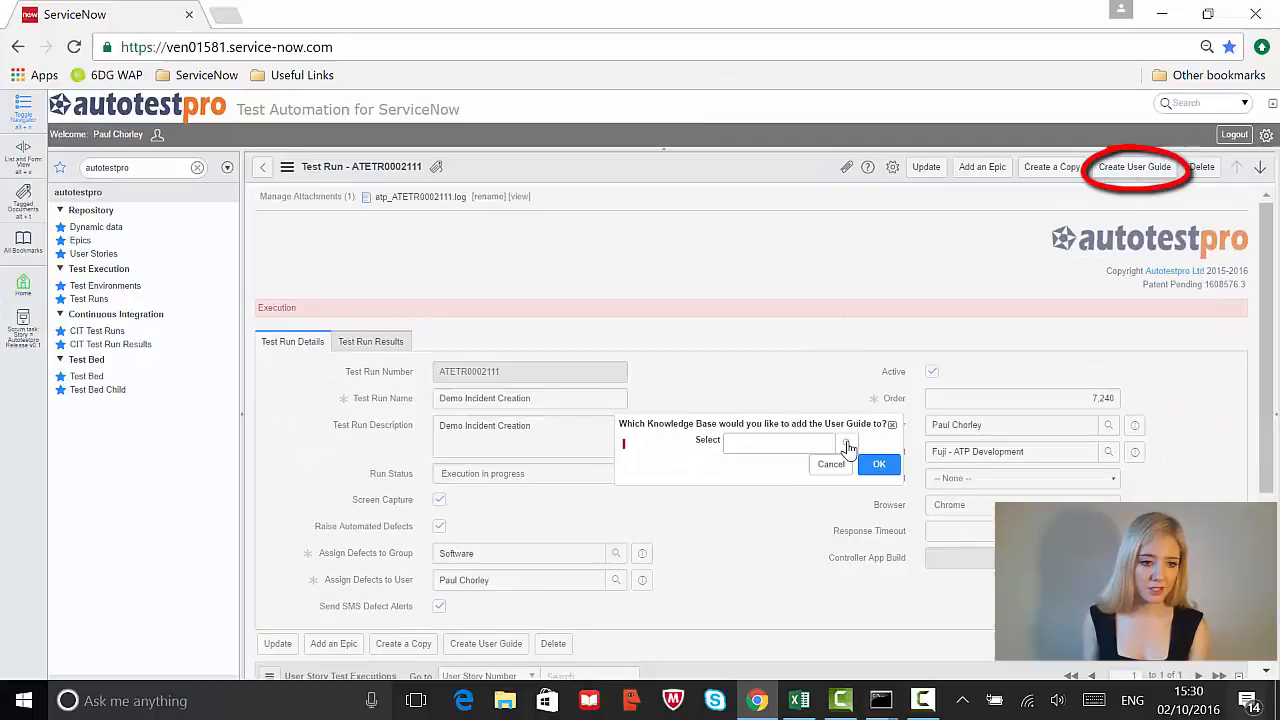
left_click(848, 445)
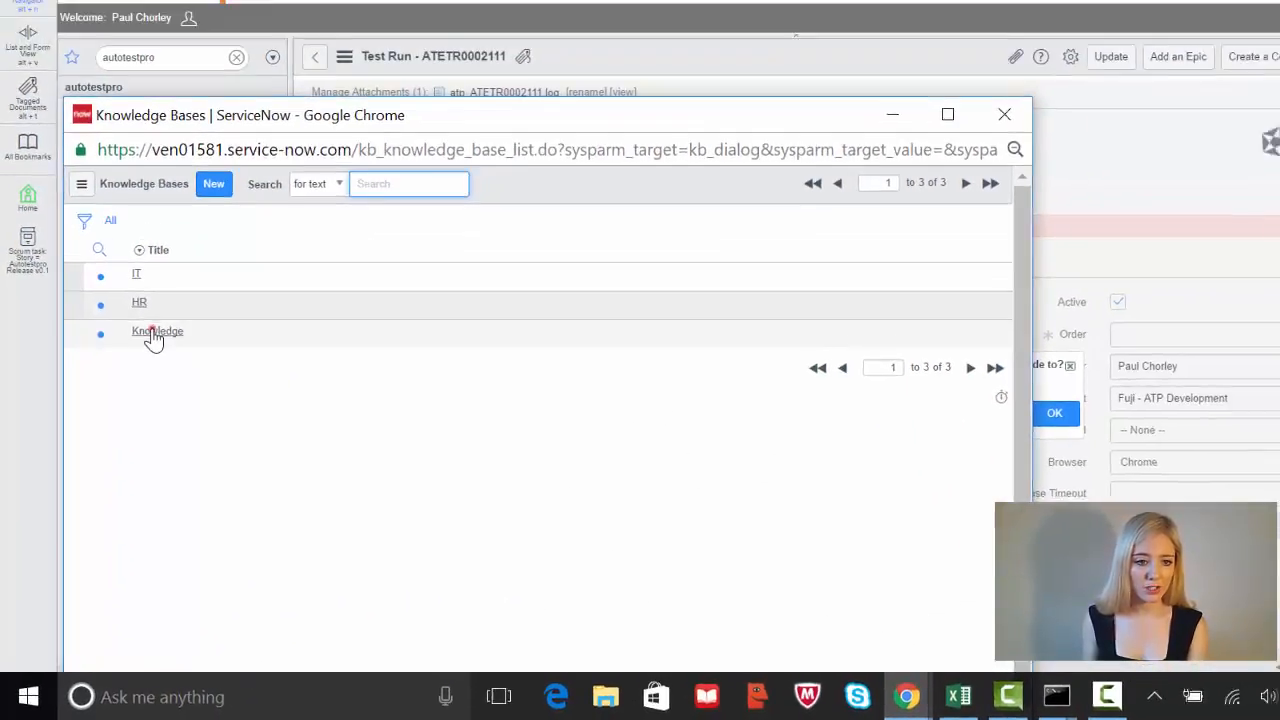
left_click(183, 266)
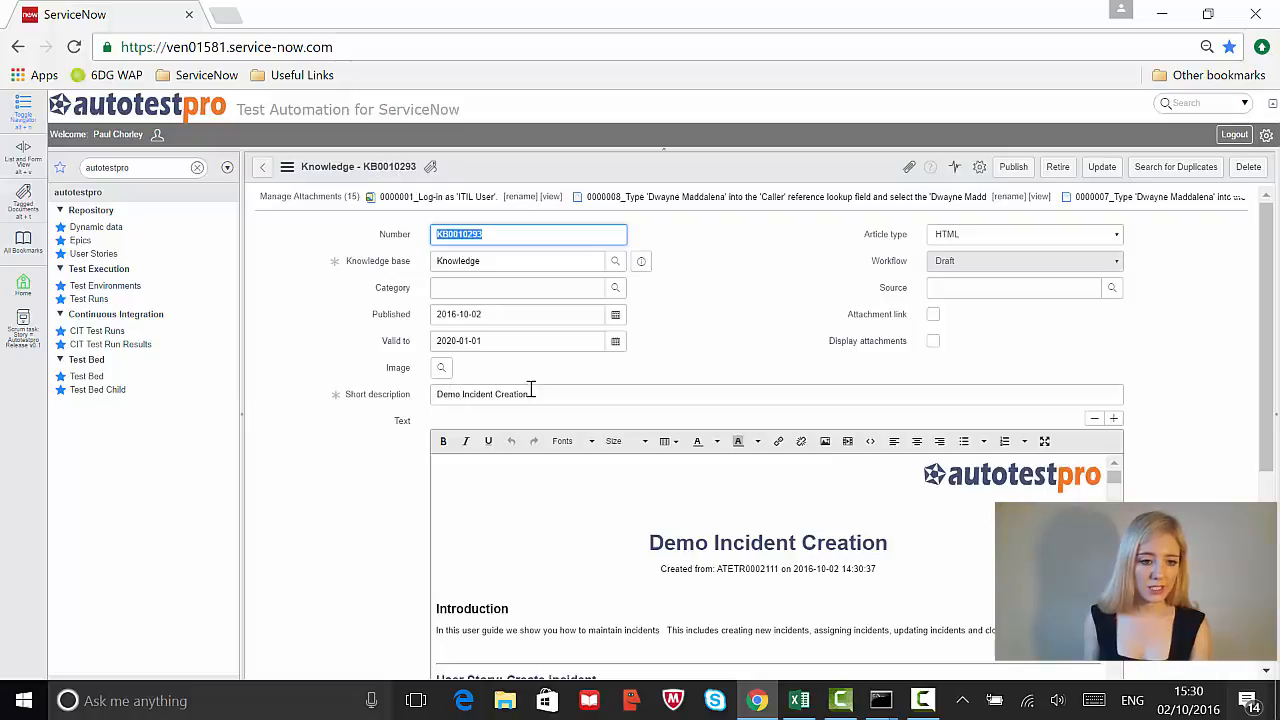
Review the generated user guide's creation details, introduction, and log-in instructions with their screenshots
scroll(636, 383, "down", 2)
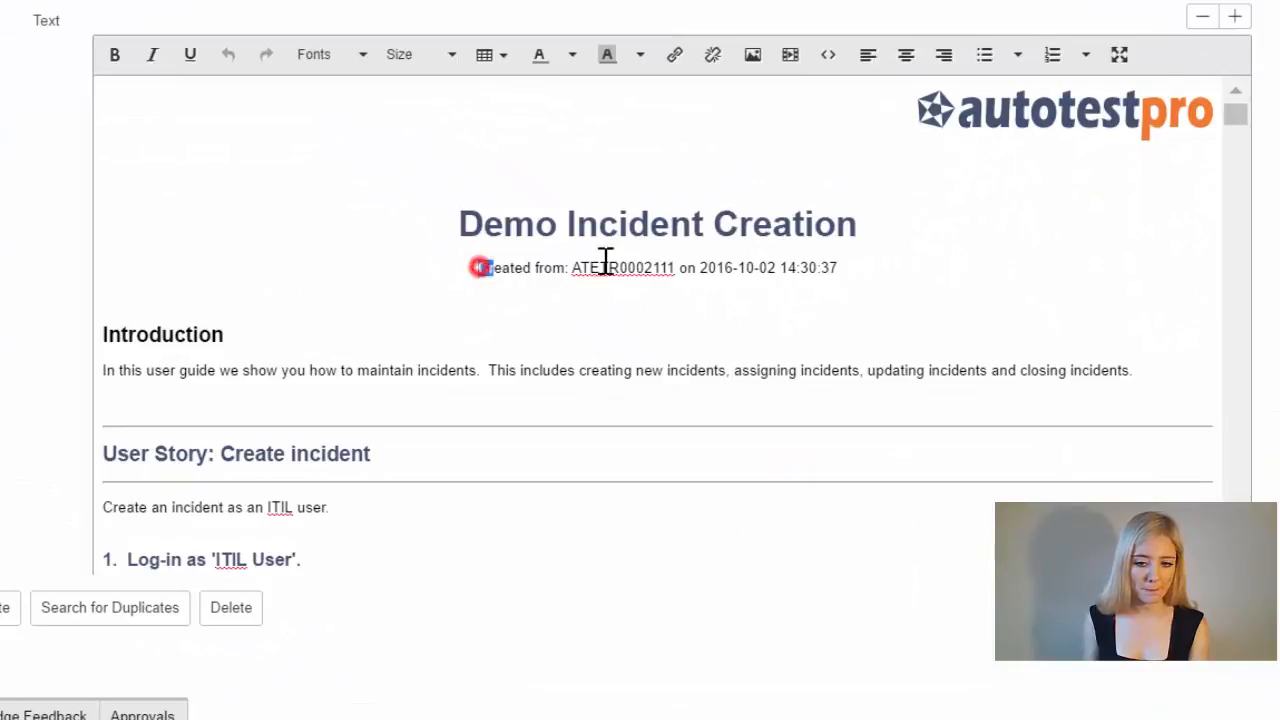
left_click_drag(605, 262, 877, 246)
scroll(770, 266, "down", 2)
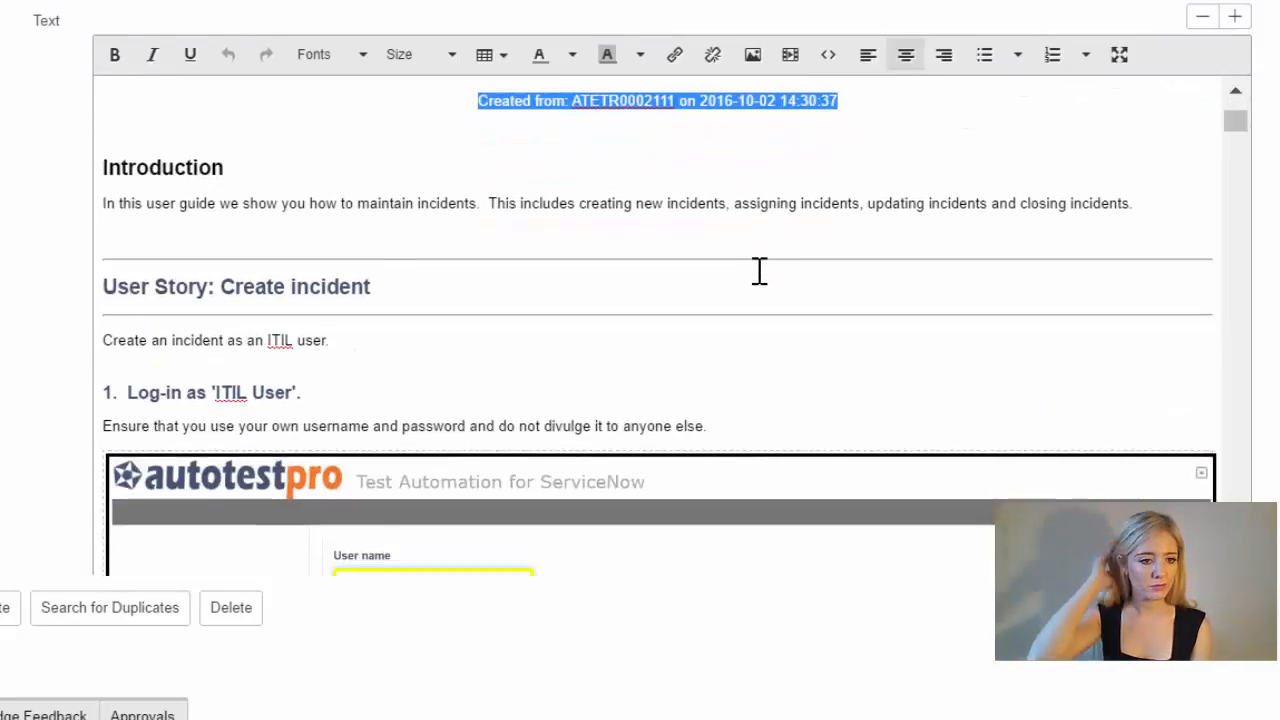
scroll(760, 269, "down", 2)
scroll(758, 270, "down", 8)
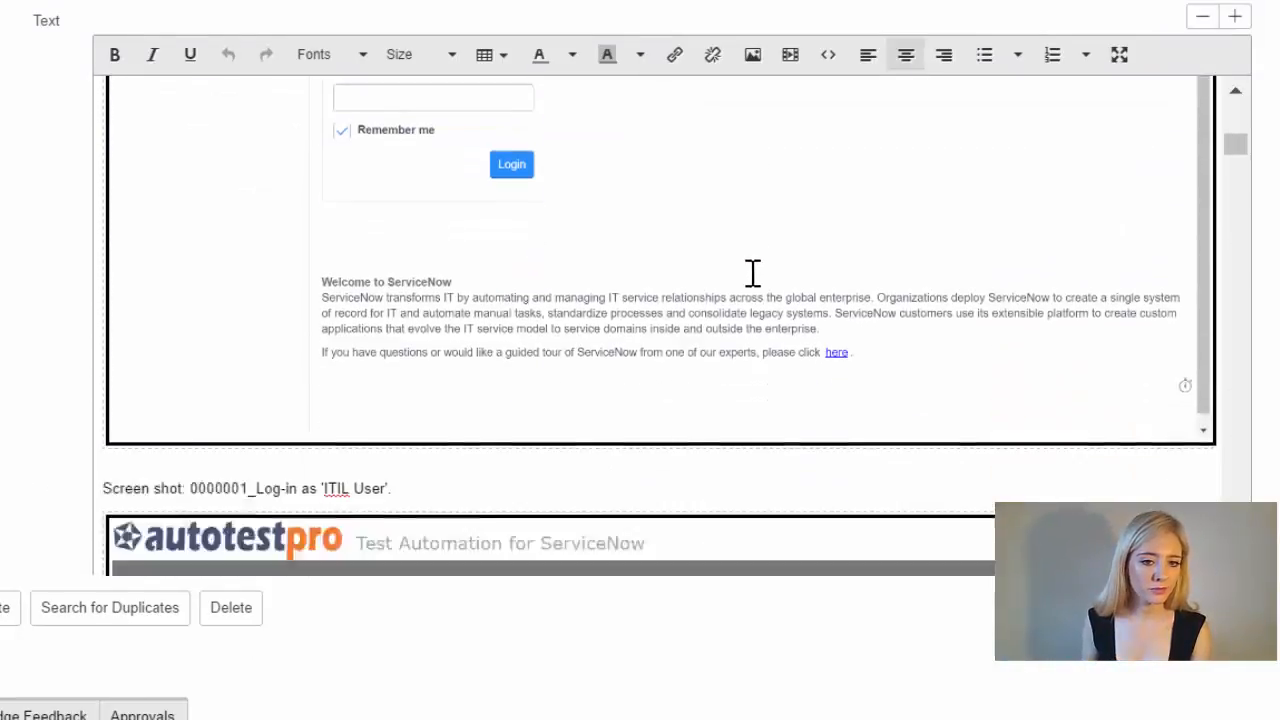
scroll(749, 276, "down", 7)
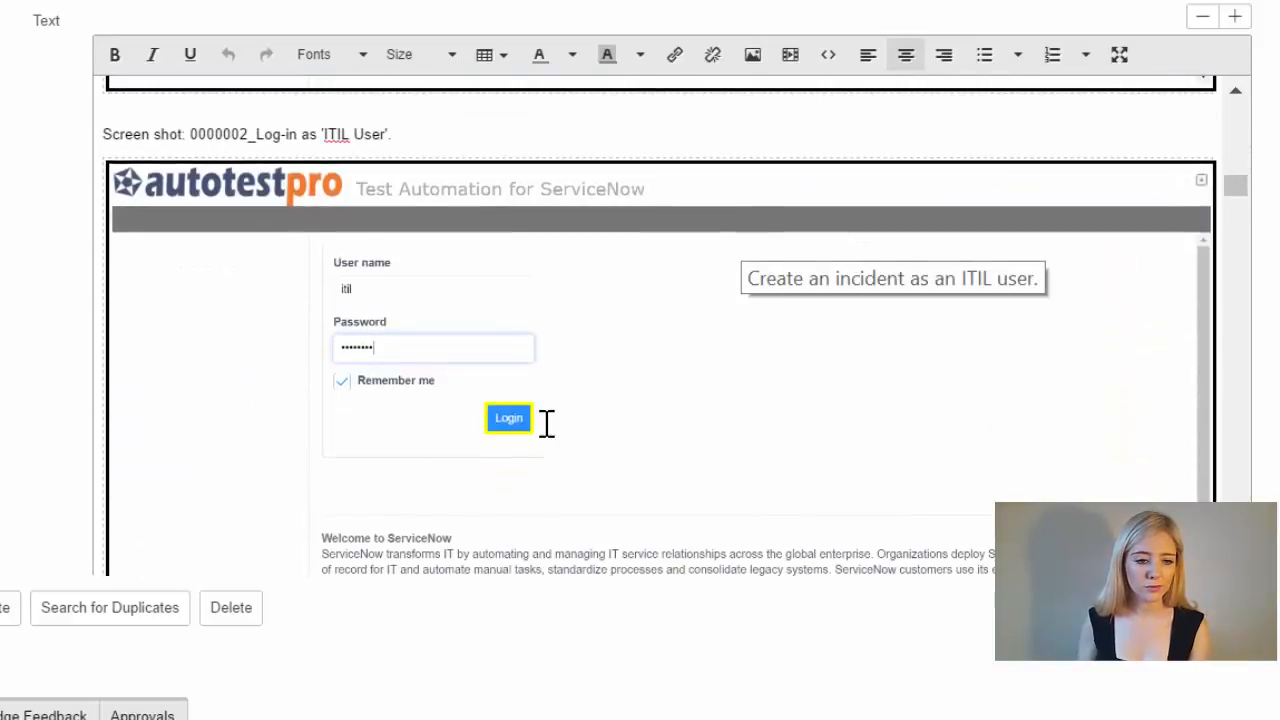
scroll(547, 423, "down", 5)
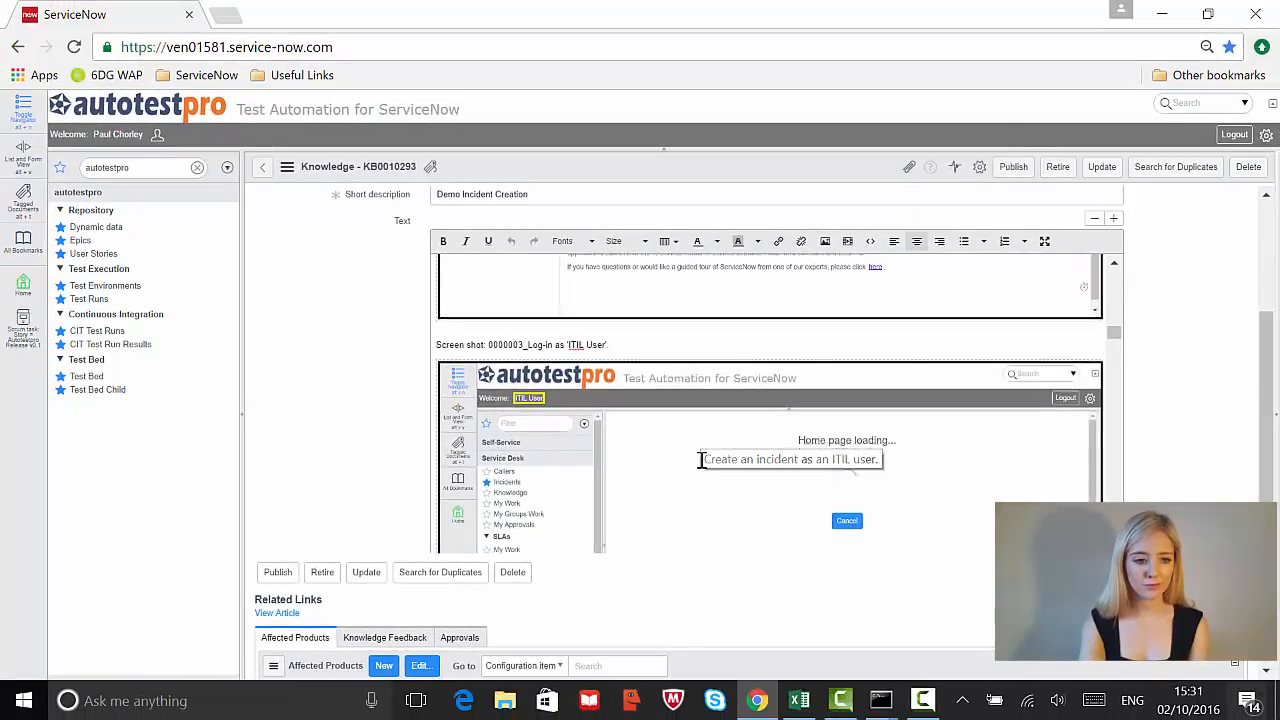
Review the user guide's remaining instructions and screenshots, from navigating to the Create New module to submitting the incident
scroll(703, 459, "down", 5)
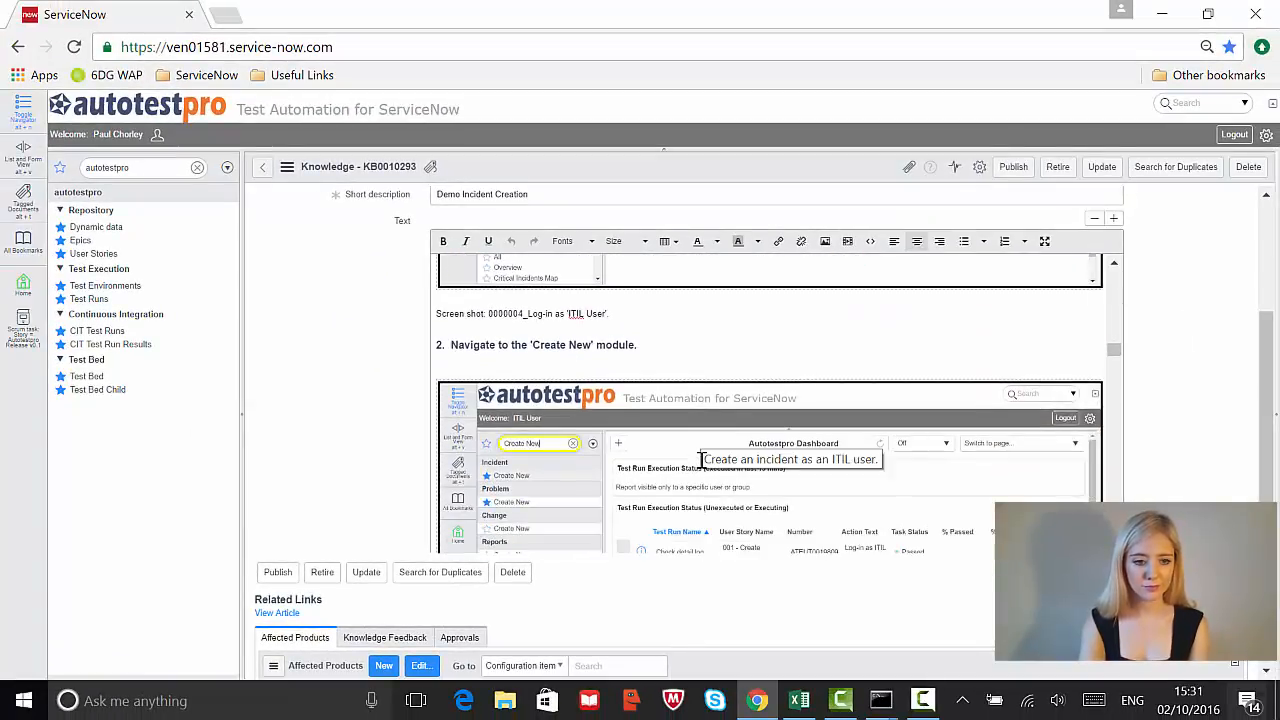
scroll(703, 459, "down", 5)
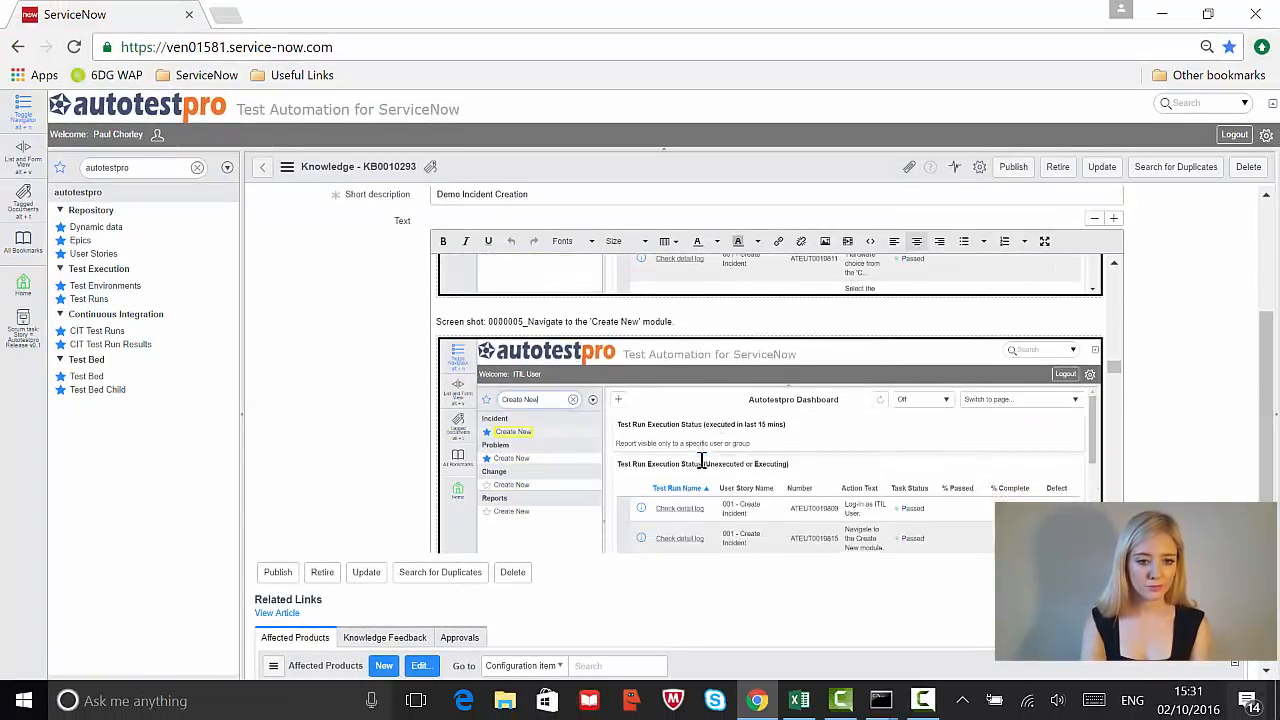
scroll(703, 459, "down", 2)
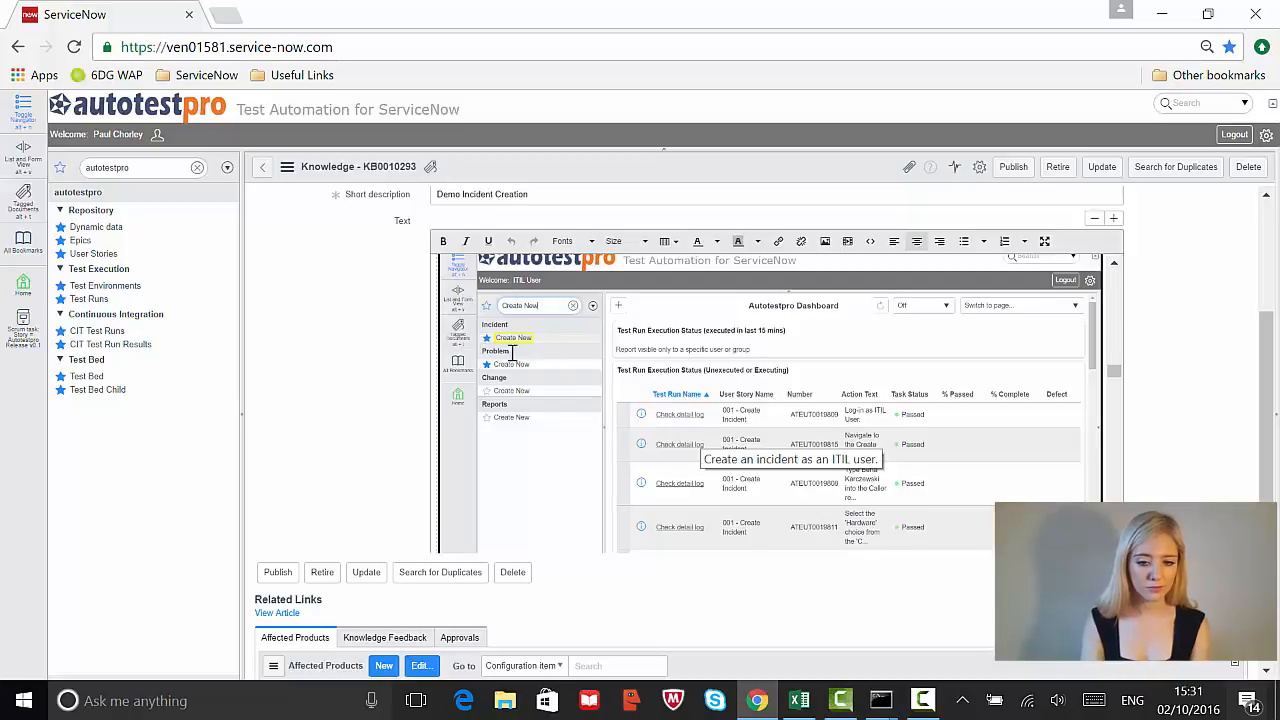
scroll(644, 367, "down", 8)
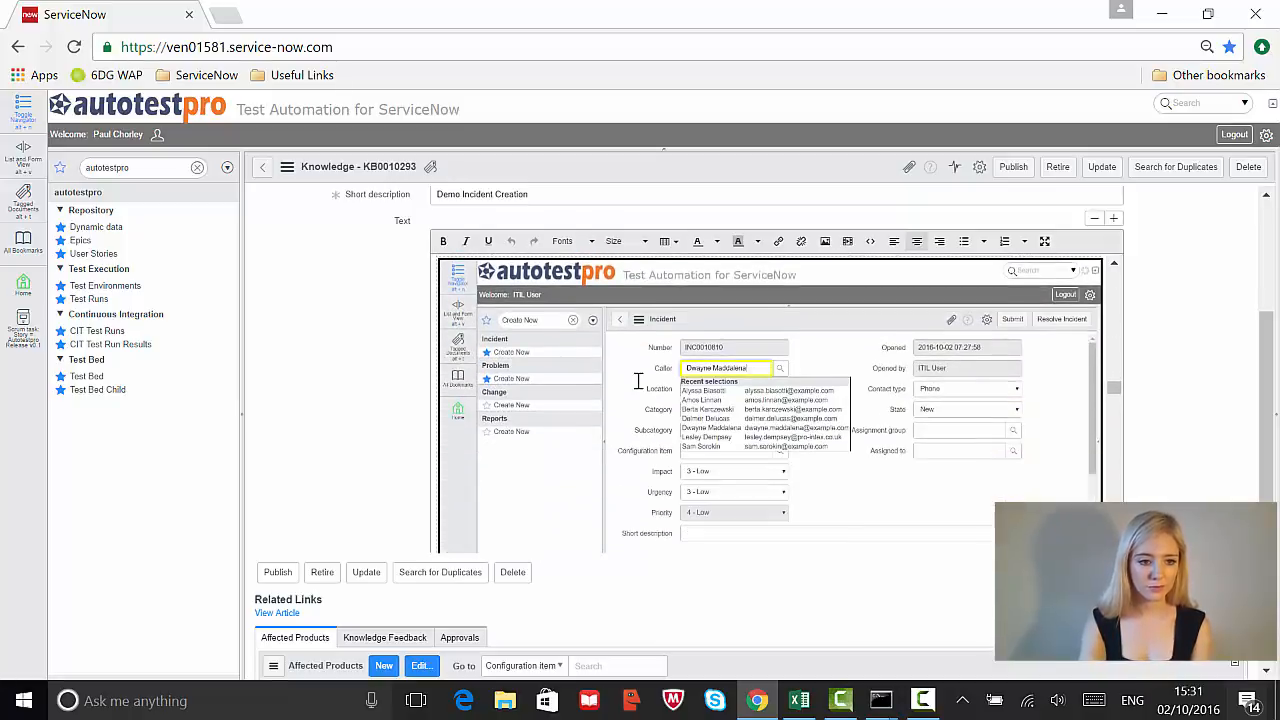
scroll(637, 381, "down", 6)
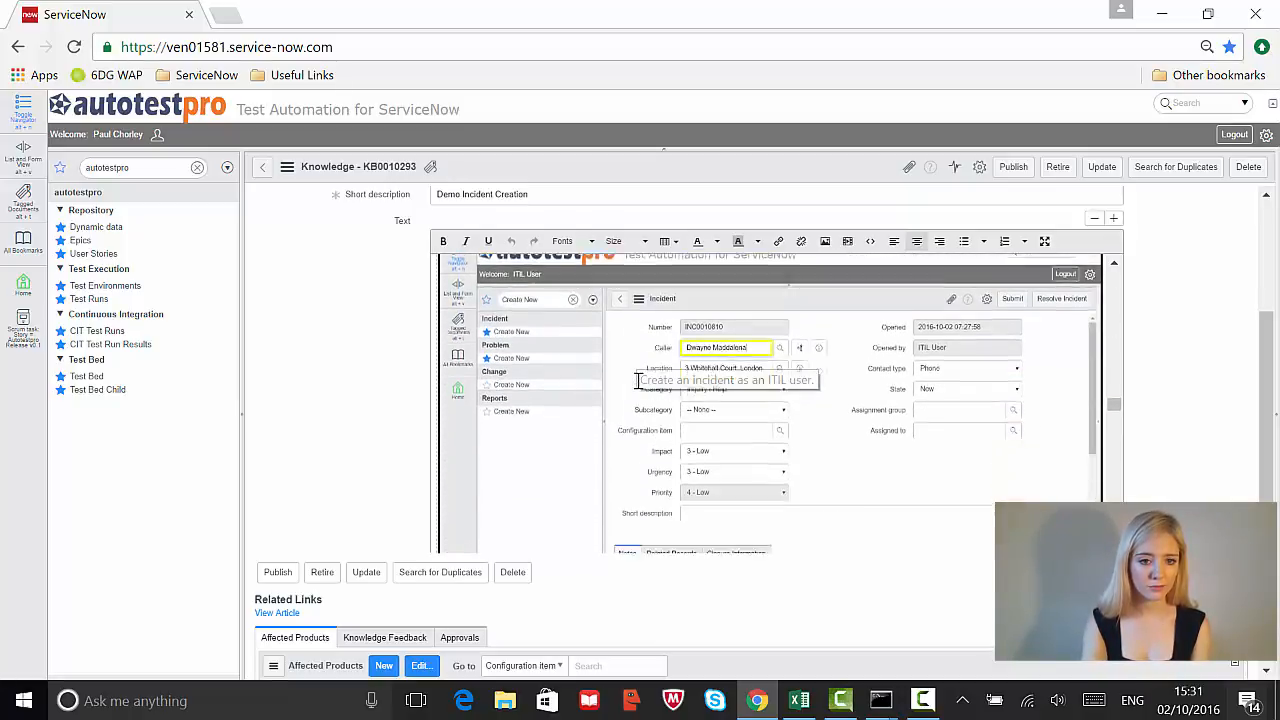
scroll(637, 381, "down", 7)
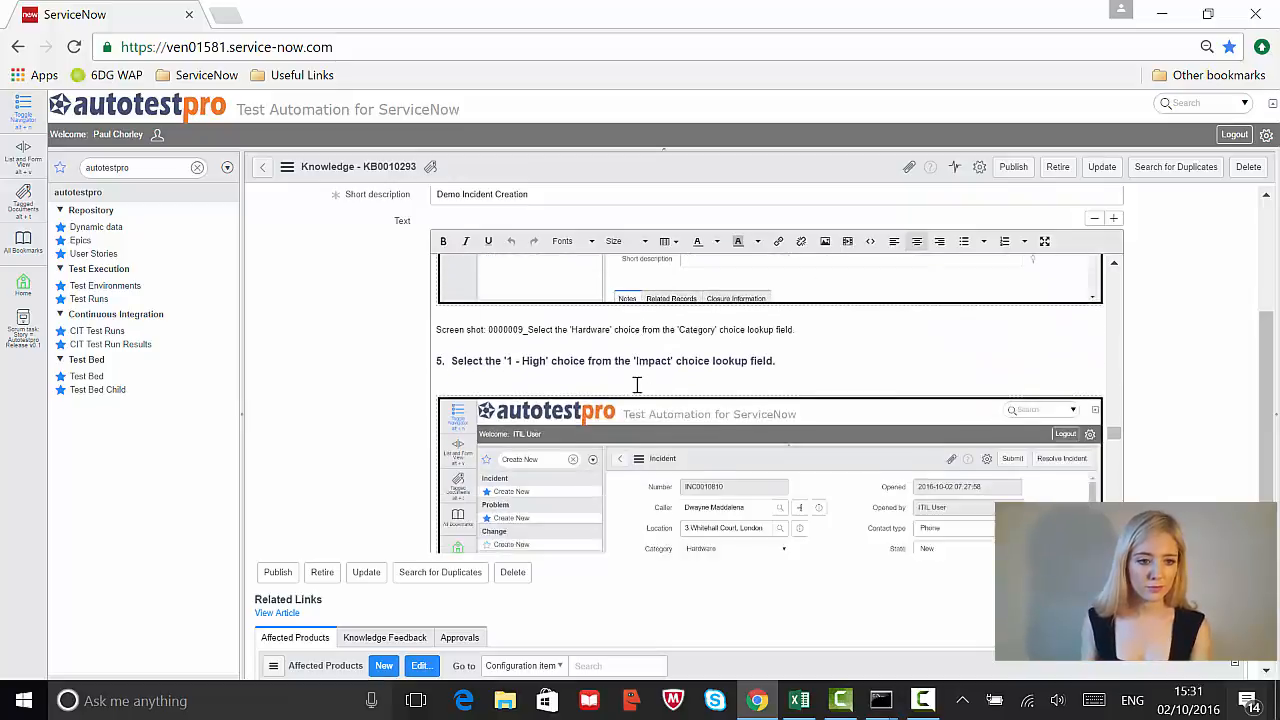
scroll(637, 384, "down", 4)
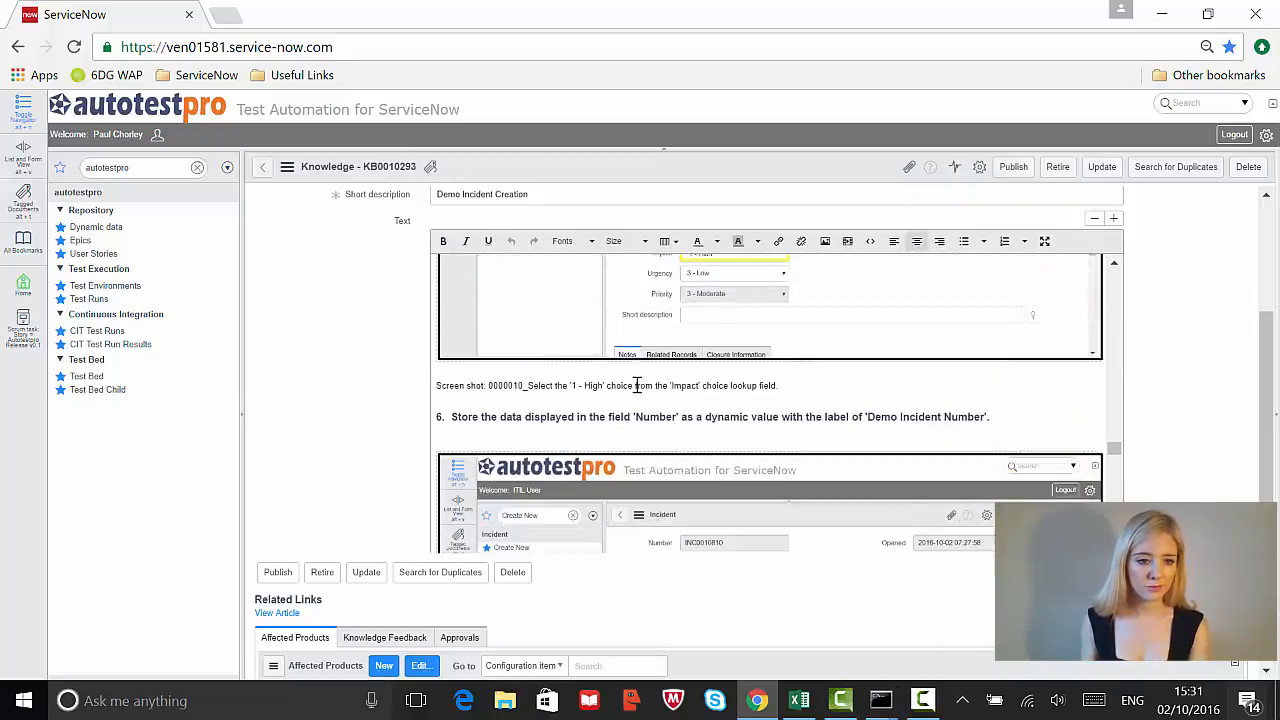
scroll(636, 385, "down", 1)
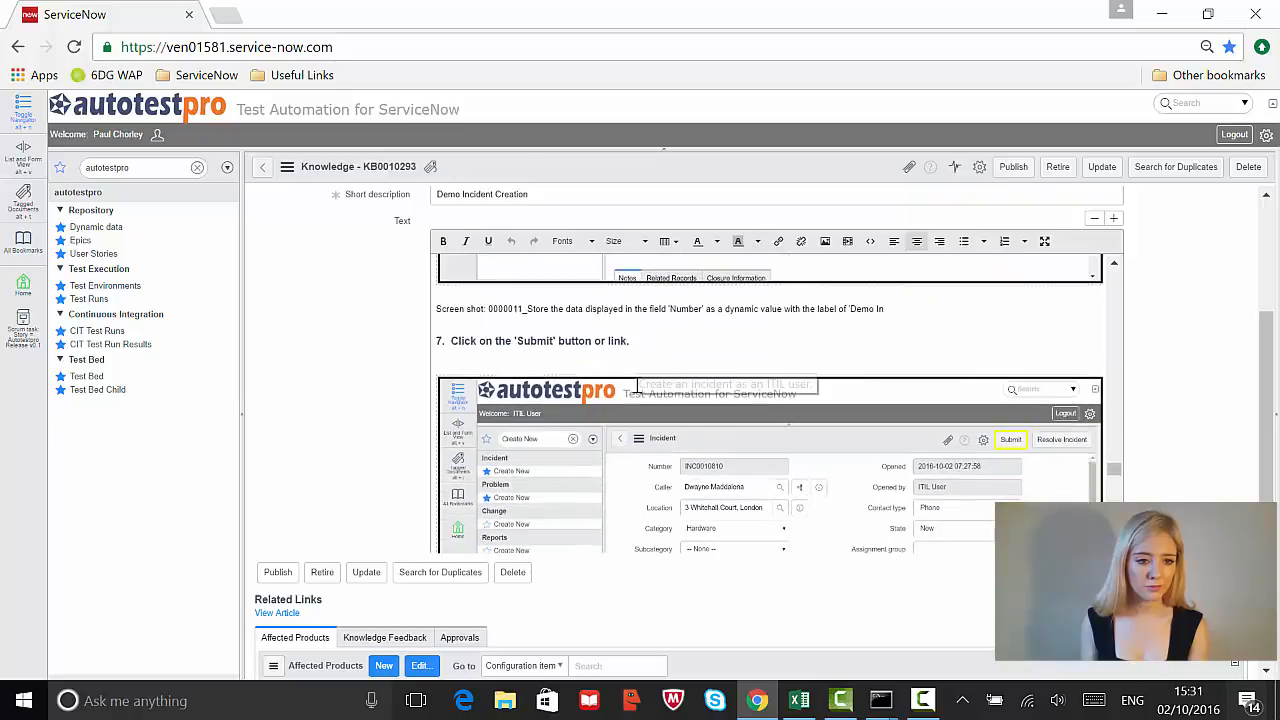
scroll(645, 360, "up", 3)
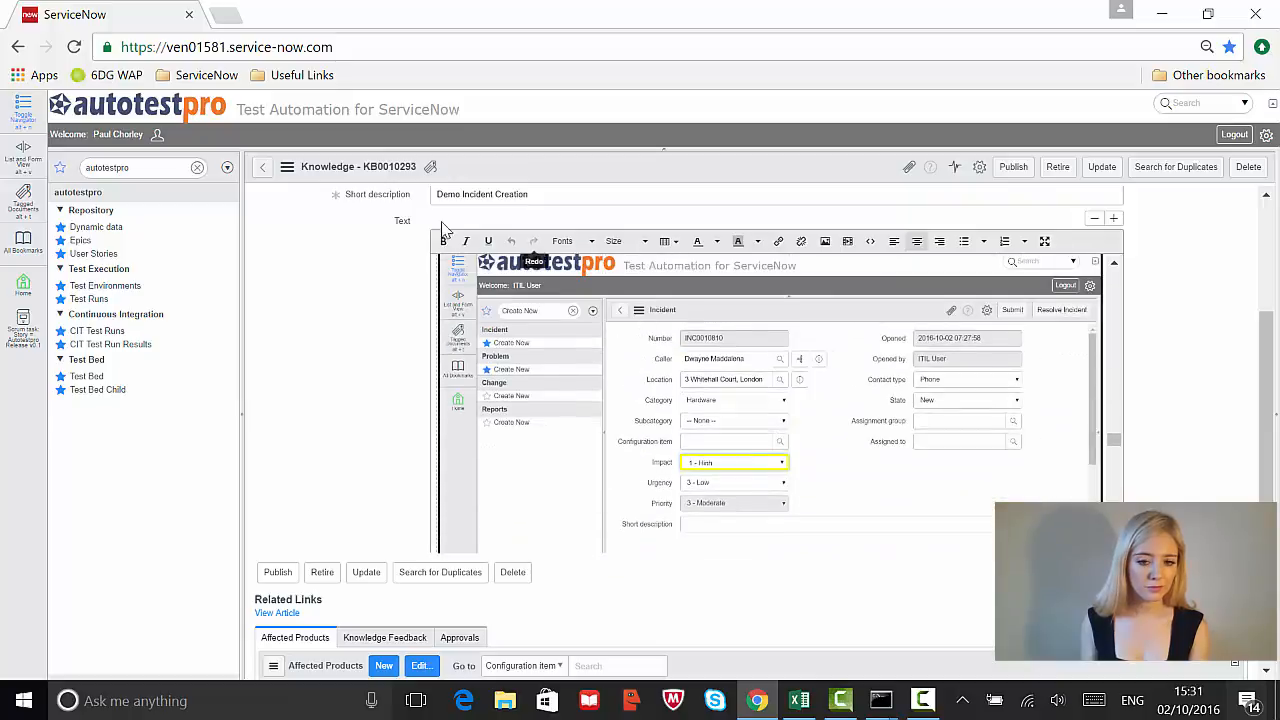
Leave the article without saving, and open the Create incident user story execution in the Demo Incident Creation test run to view its tasks
left_click(97, 301)
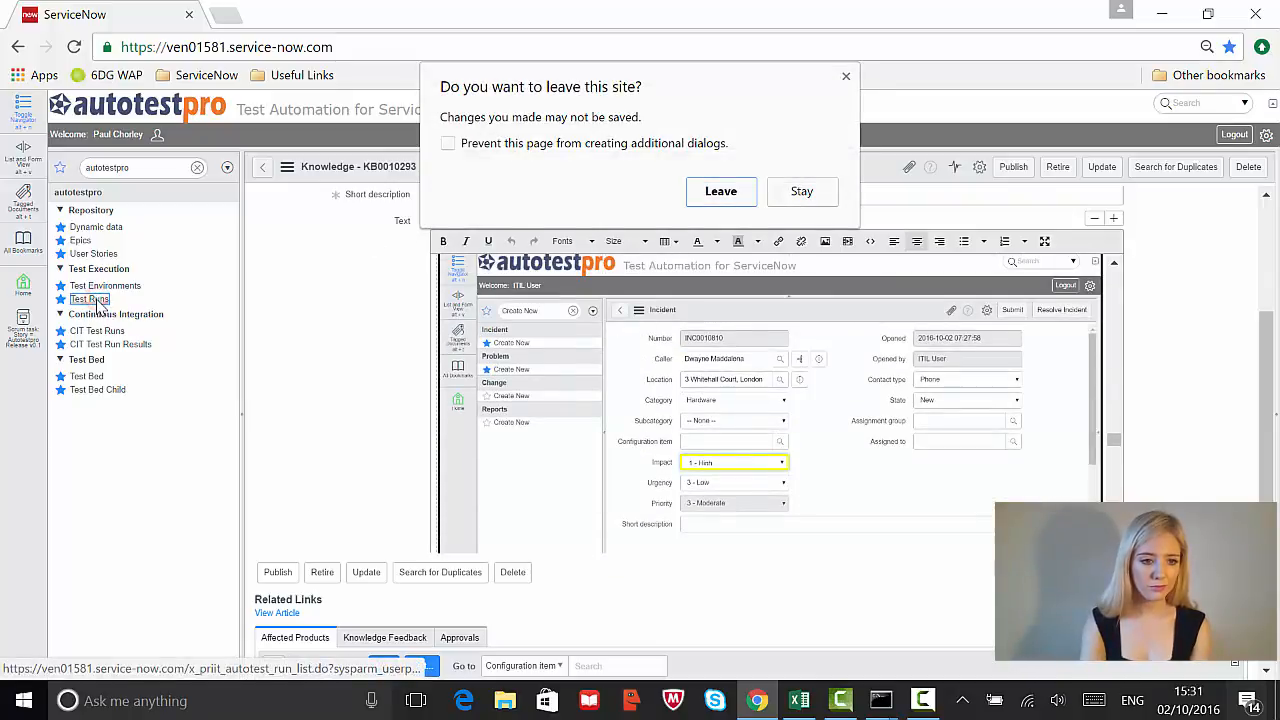
left_click(728, 191)
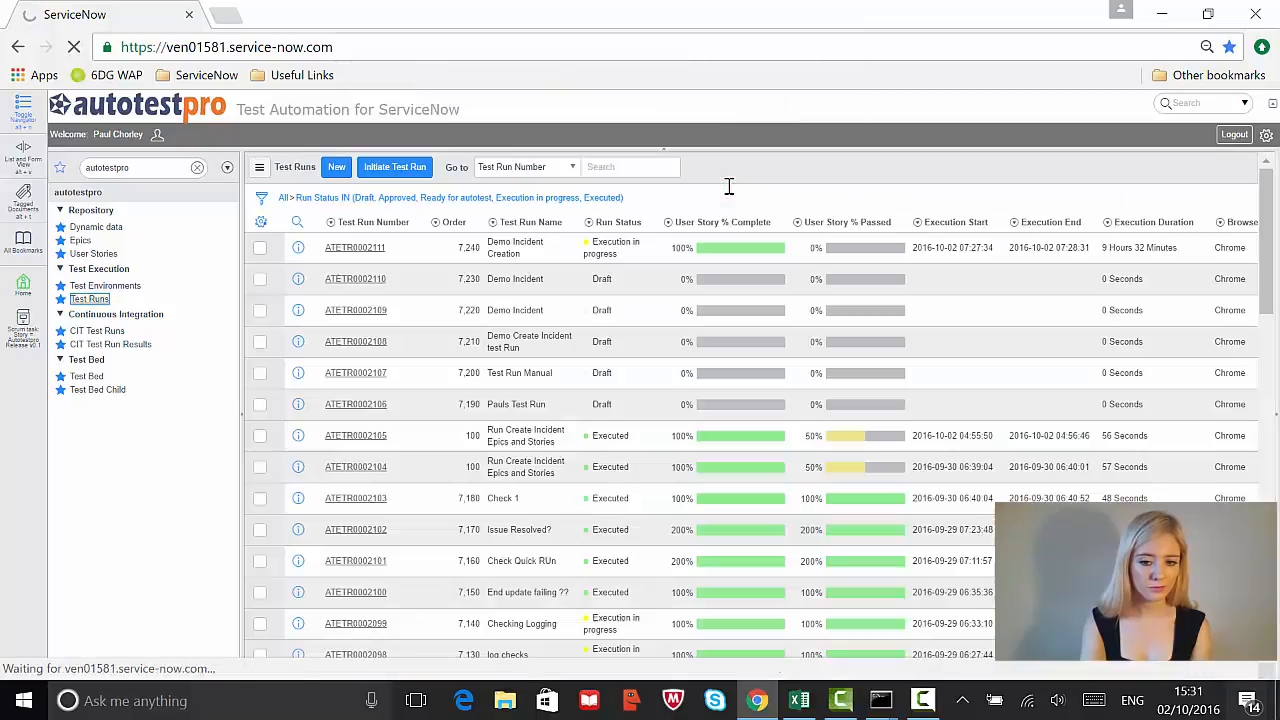
left_click(357, 248)
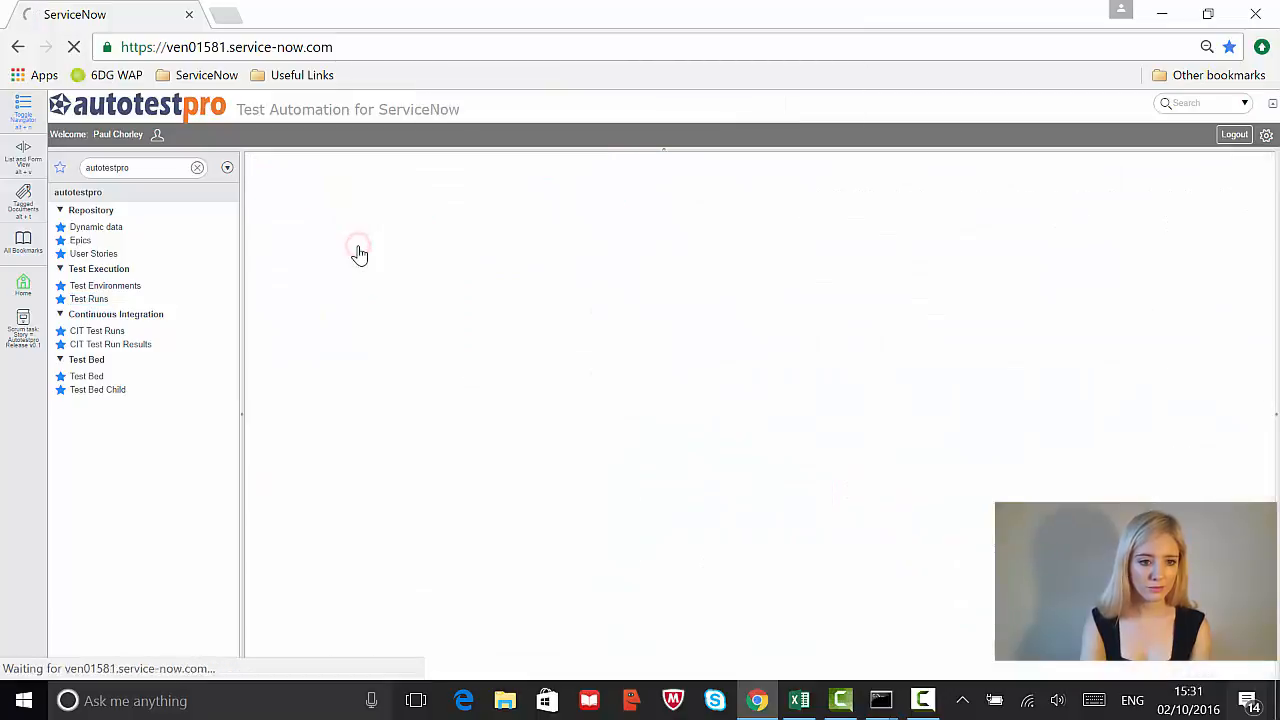
scroll(655, 257, "down", 3)
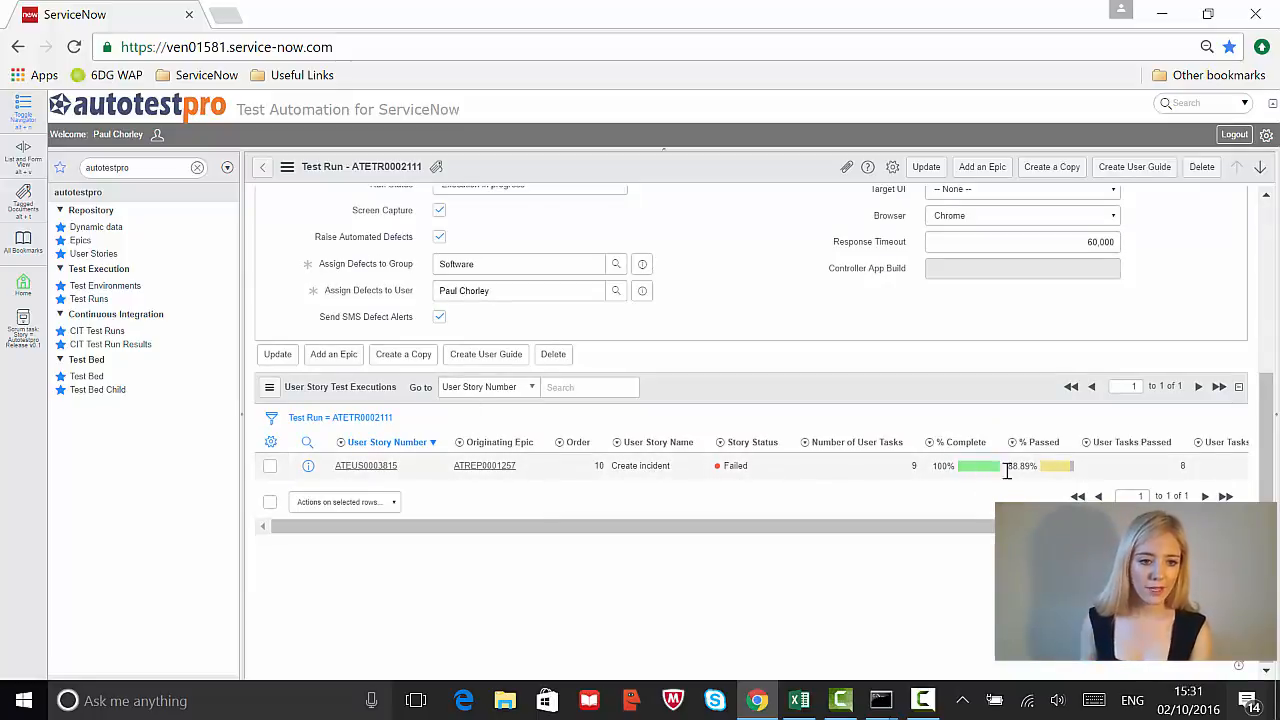
left_click(368, 466)
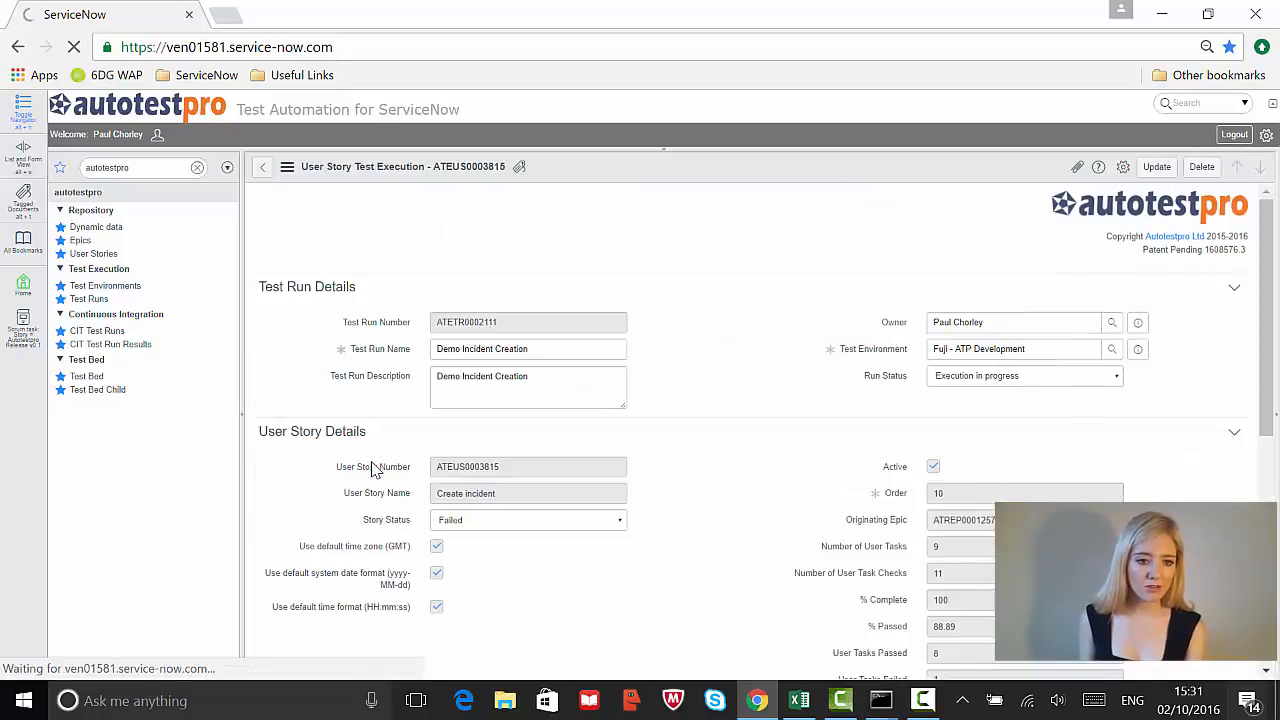
scroll(695, 397, "down", 3)
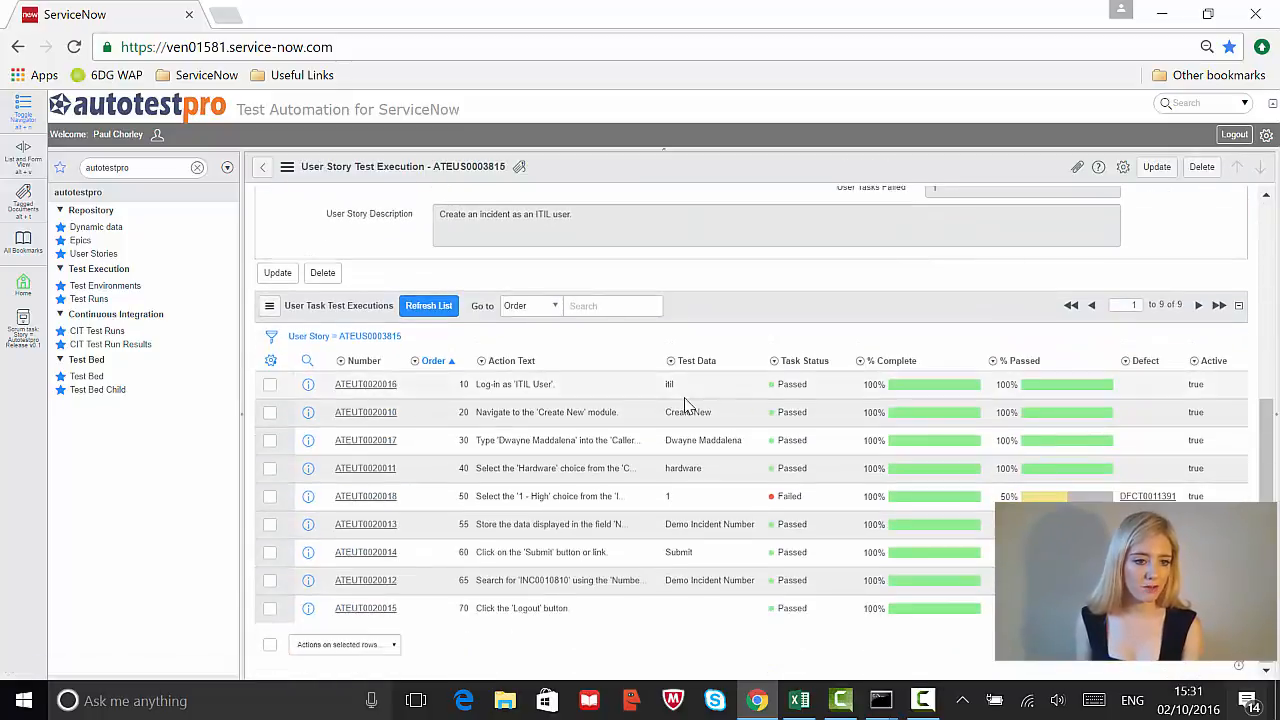
Export the Create incident user story test execution as a landscape PDF and open the downloaded file
scroll(685, 404, "up", 4)
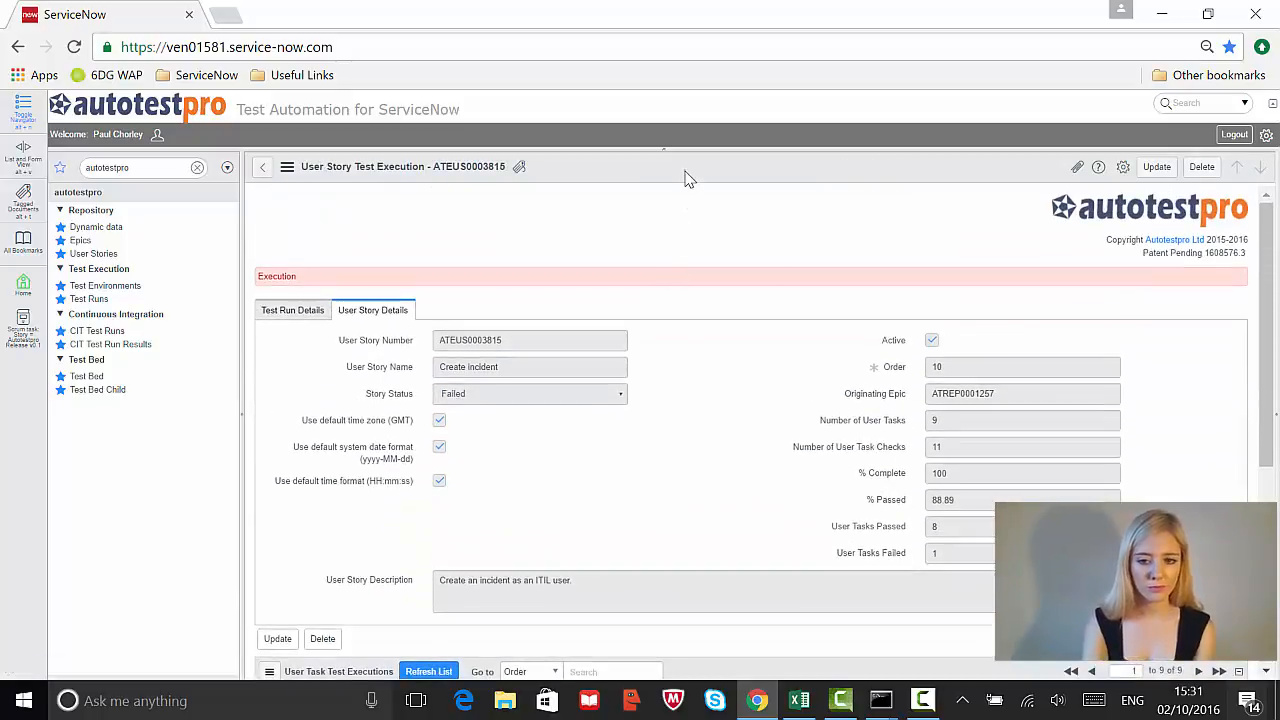
right_click(686, 172)
mouse_move(768, 265)
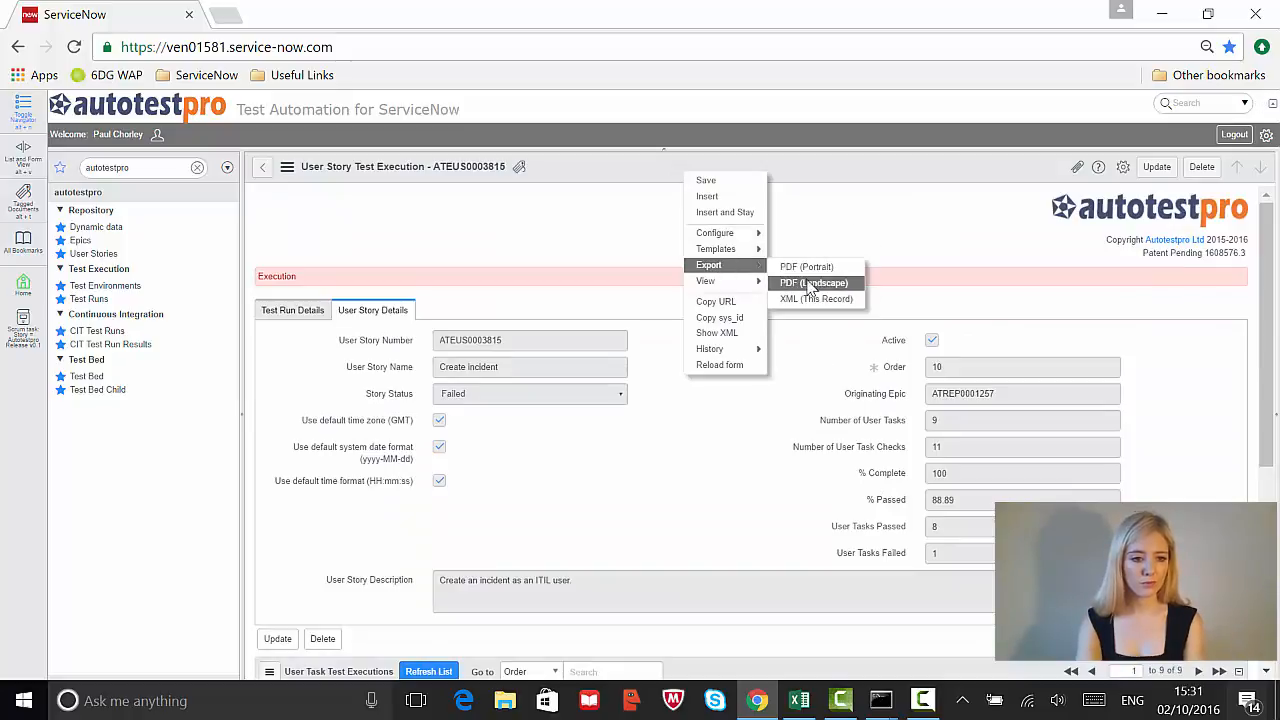
left_click(812, 284)
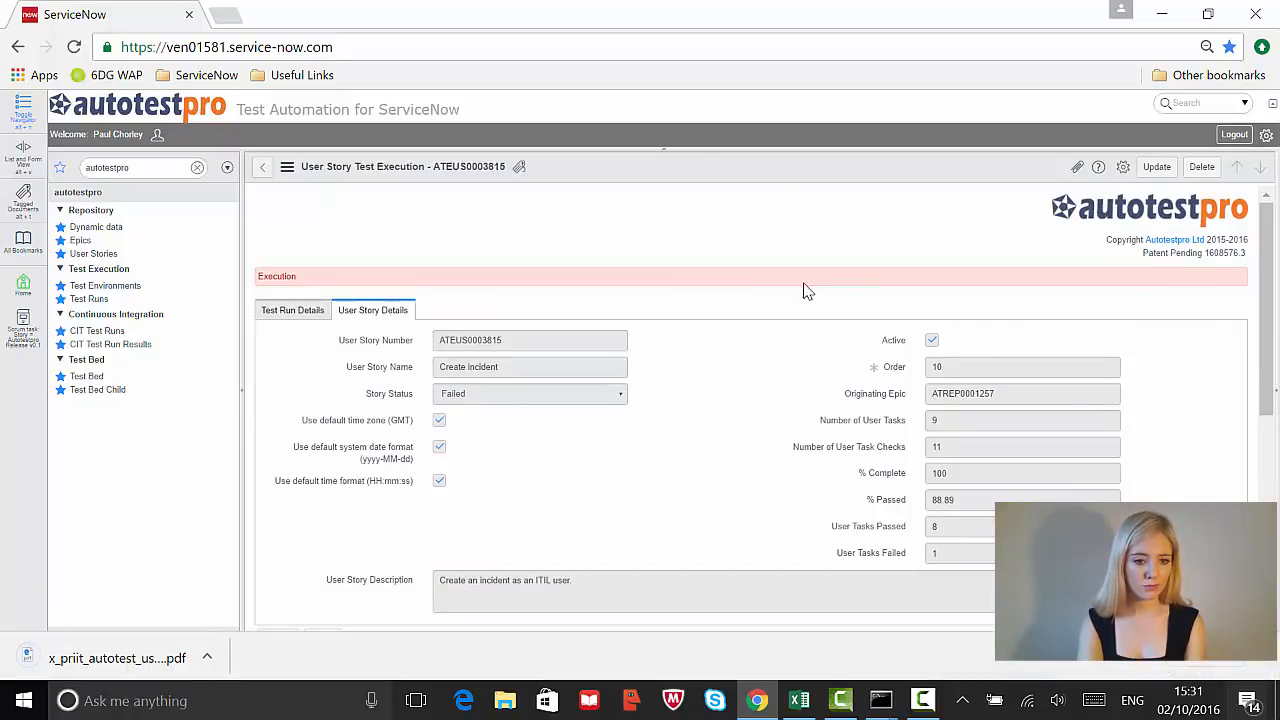
left_click(213, 660)
left_click(280, 505)
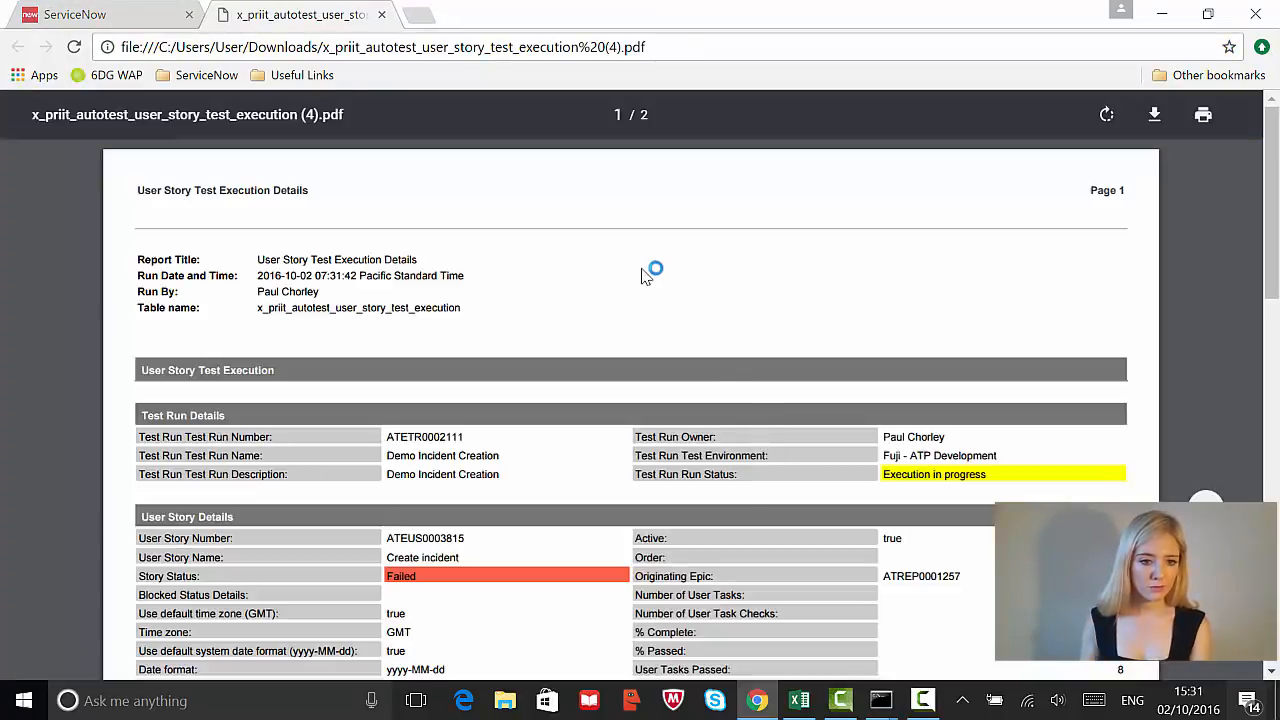
Review the PDF report's user story details and the status table of its user task test executions
scroll(590, 289, "down", 3)
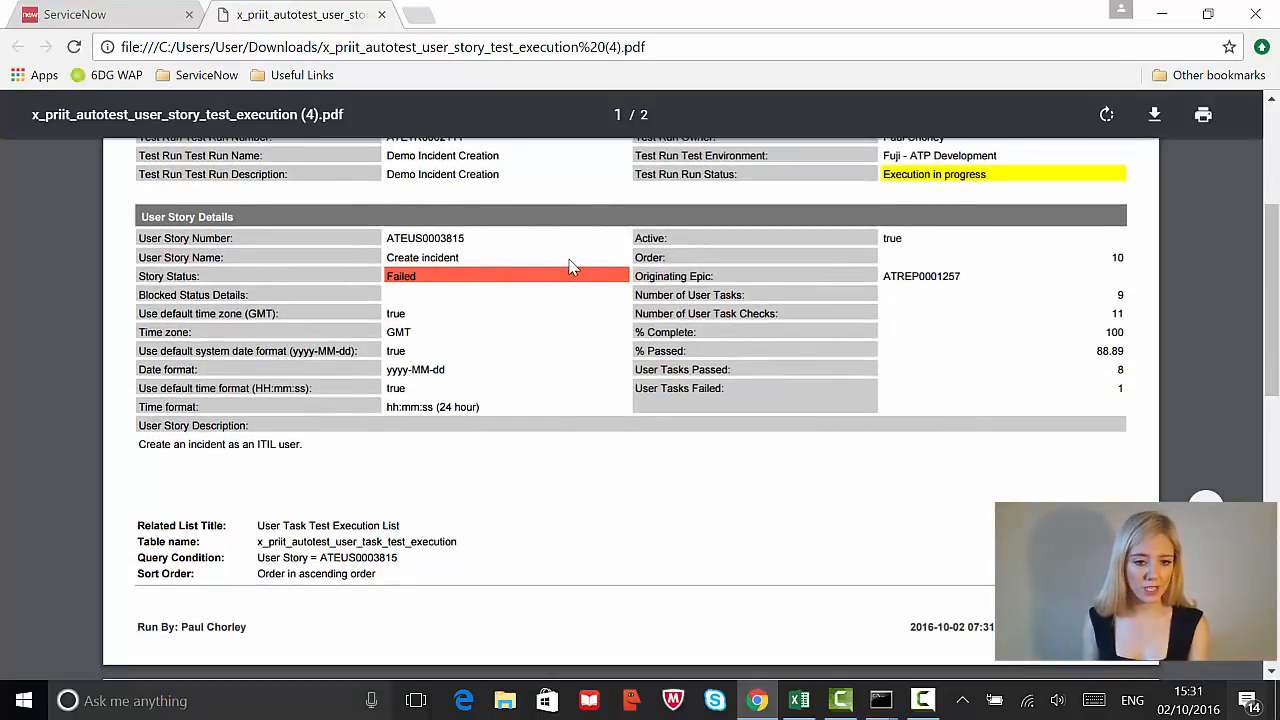
scroll(570, 267, "down", 4)
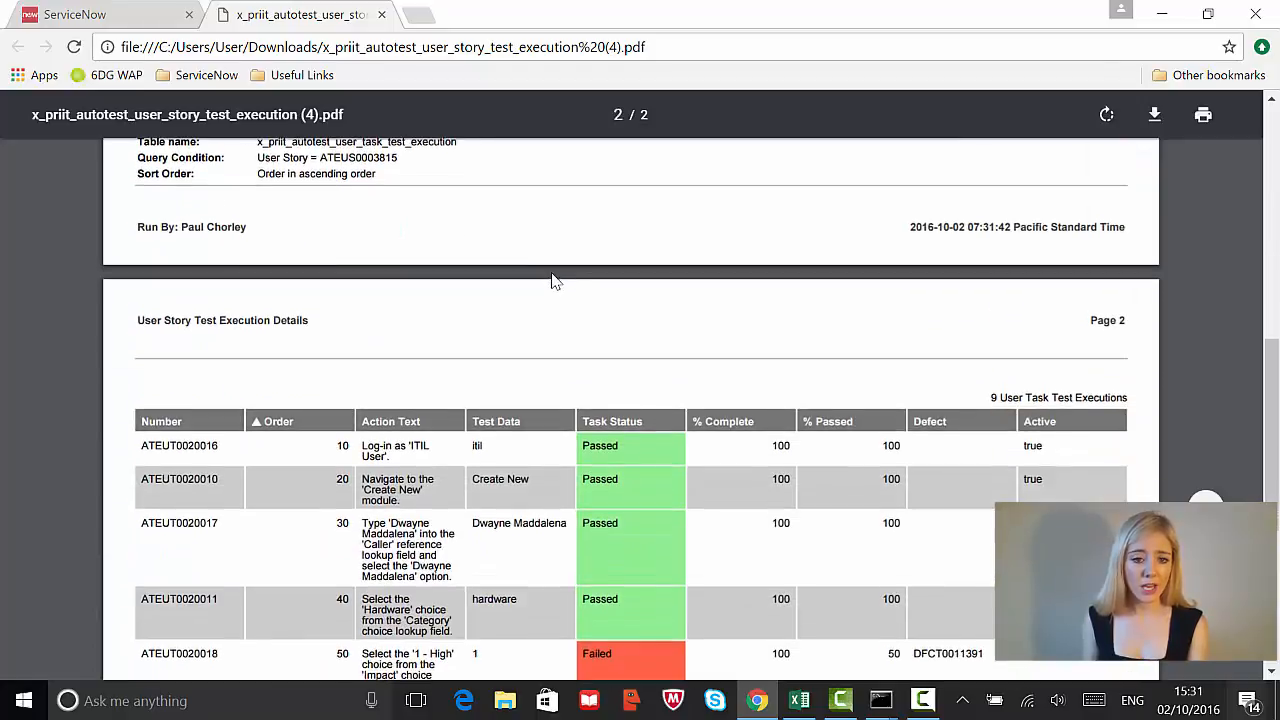
scroll(556, 282, "down", 2)
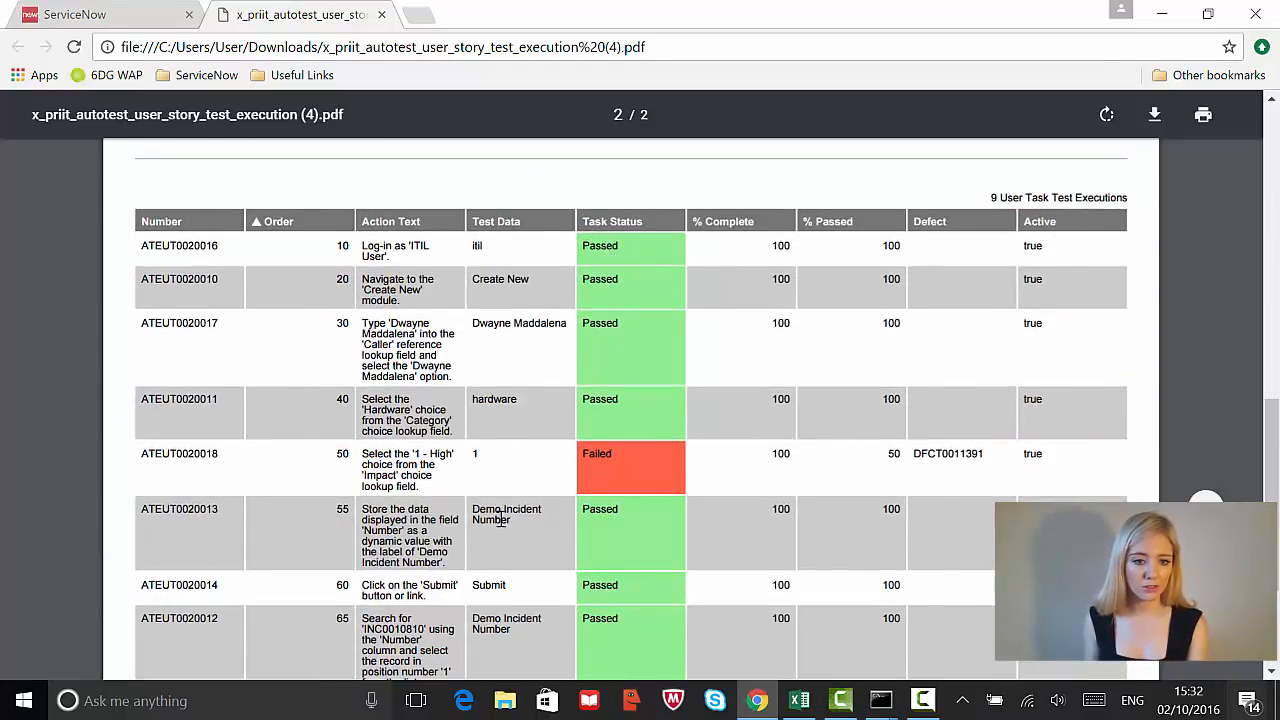
scroll(500, 528, "down", 3)
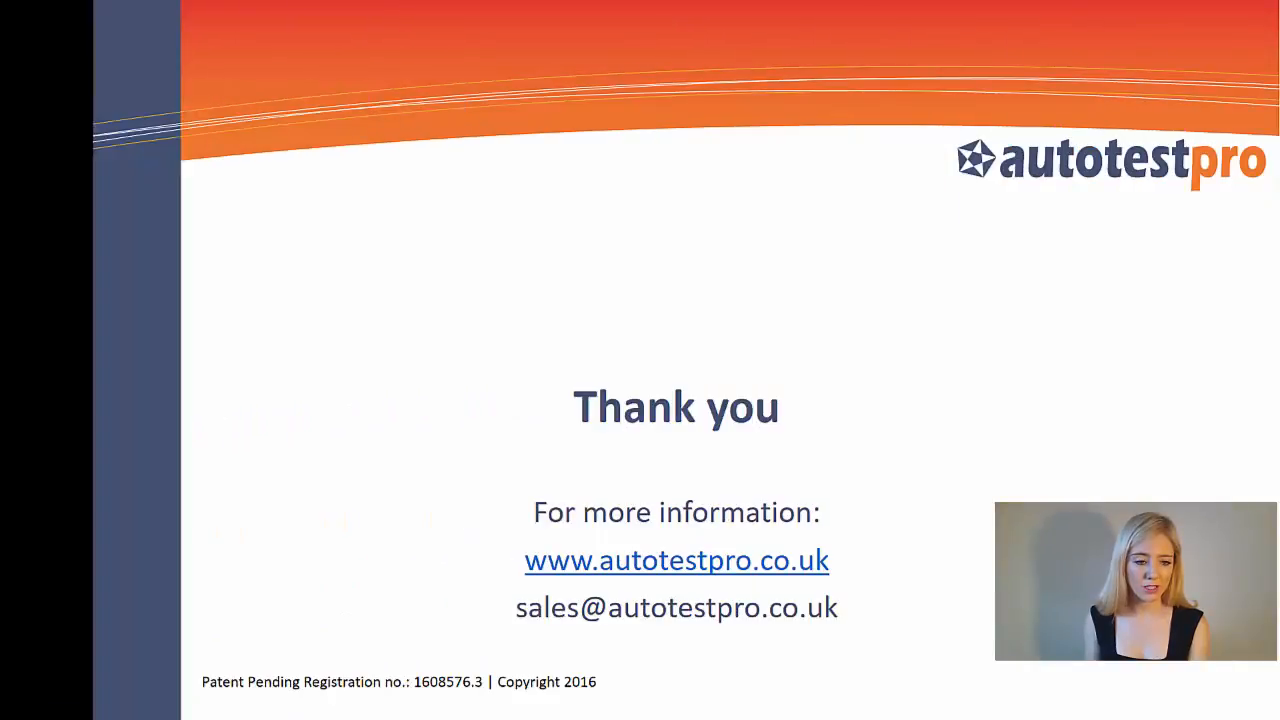